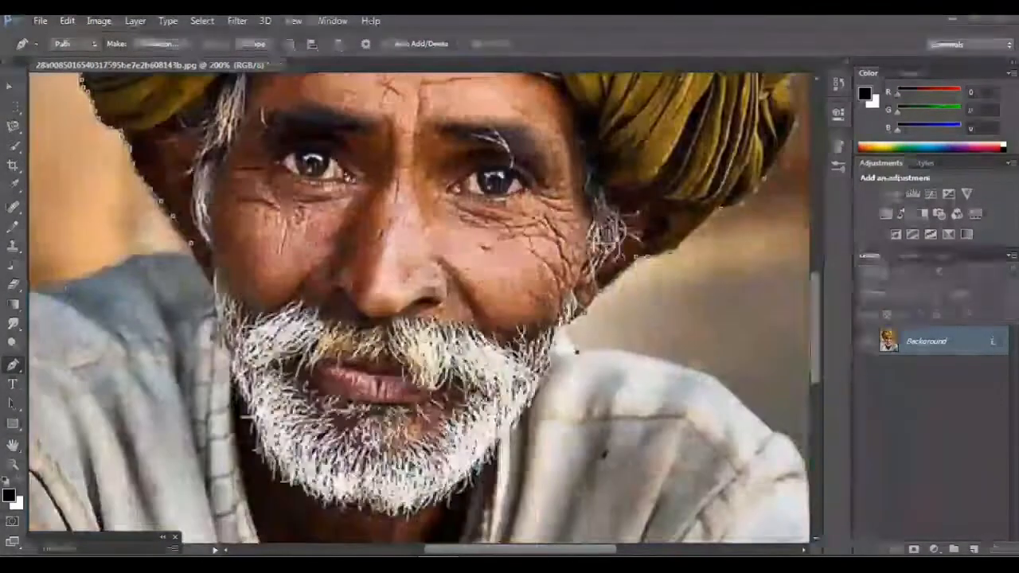
- Extend the pen path along the top of the man's right-hand shoulder down towards the photo's side edge
{"action": "scroll", "coordinate": [419, 302], "scroll_direction": "down", "scroll_amount": 5}
{"action": "left_click_drag", "start_coordinate": [678, 364], "coordinate": [762, 421]}
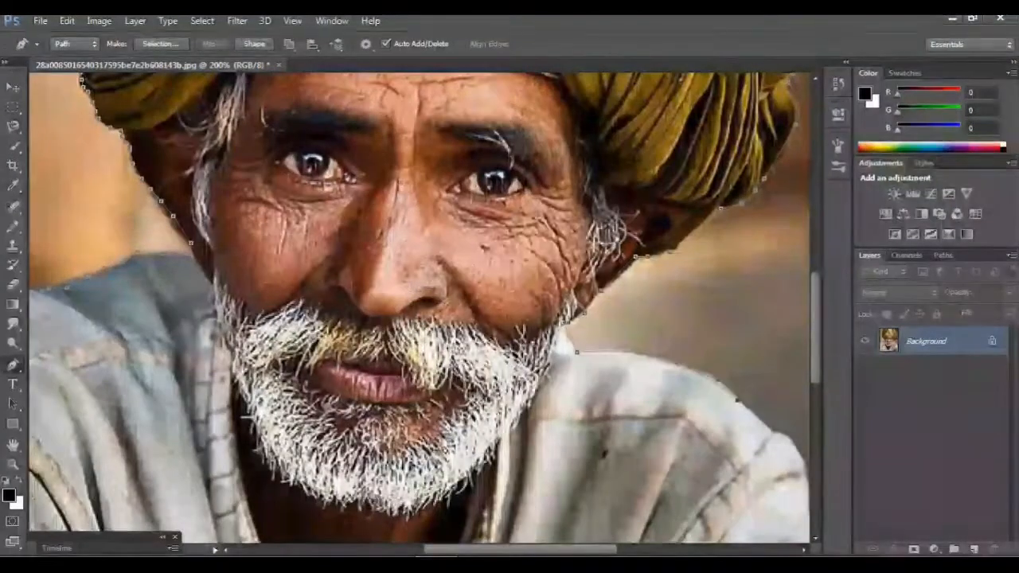
{"action": "left_click", "coordinate": [787, 436]}
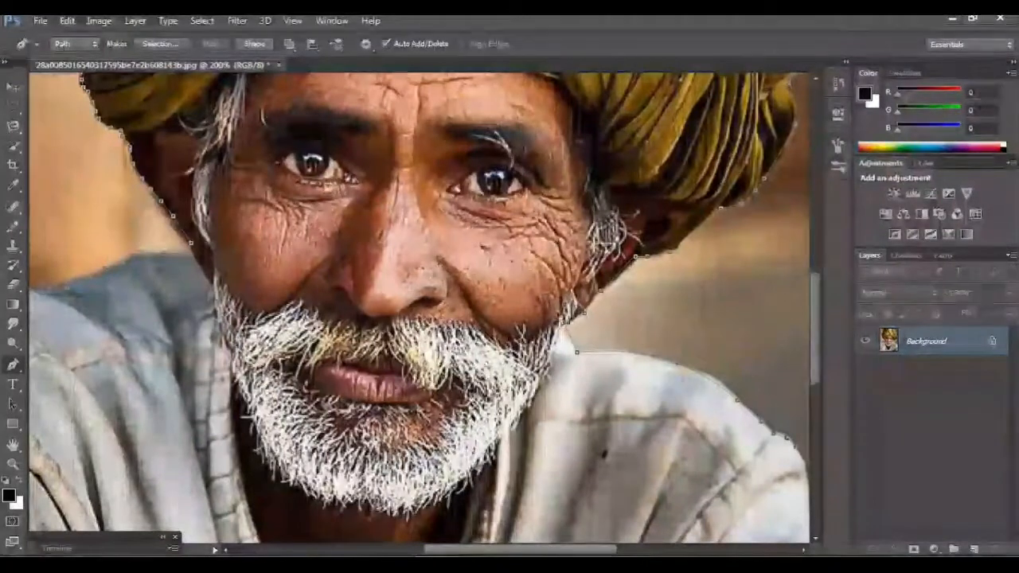
{"action": "left_click", "coordinate": [805, 480]}
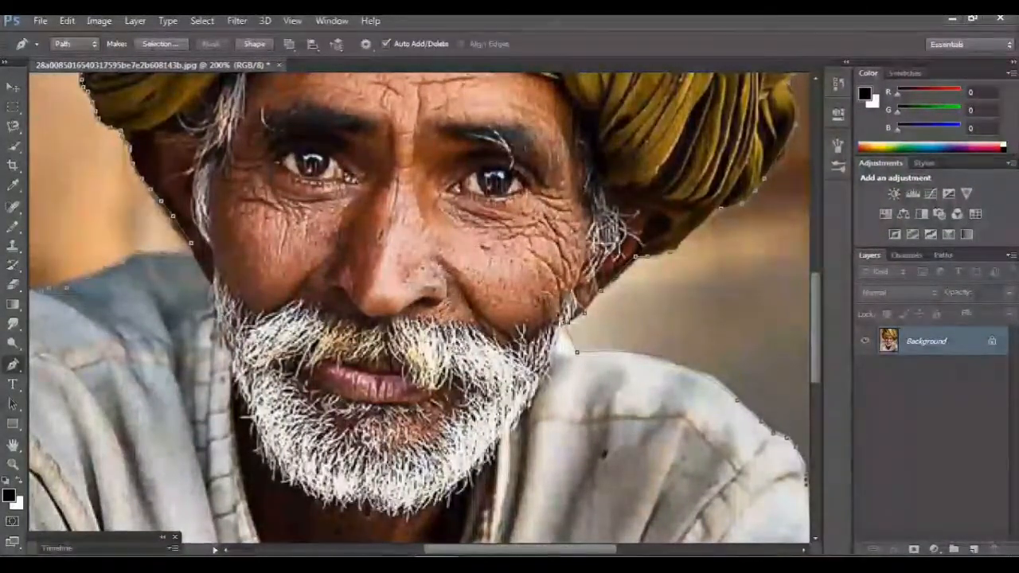
{"action": "scroll", "coordinate": [420, 306], "scroll_direction": "down", "scroll_amount": 2}
{"action": "key", "text": "ctrl+minus"}
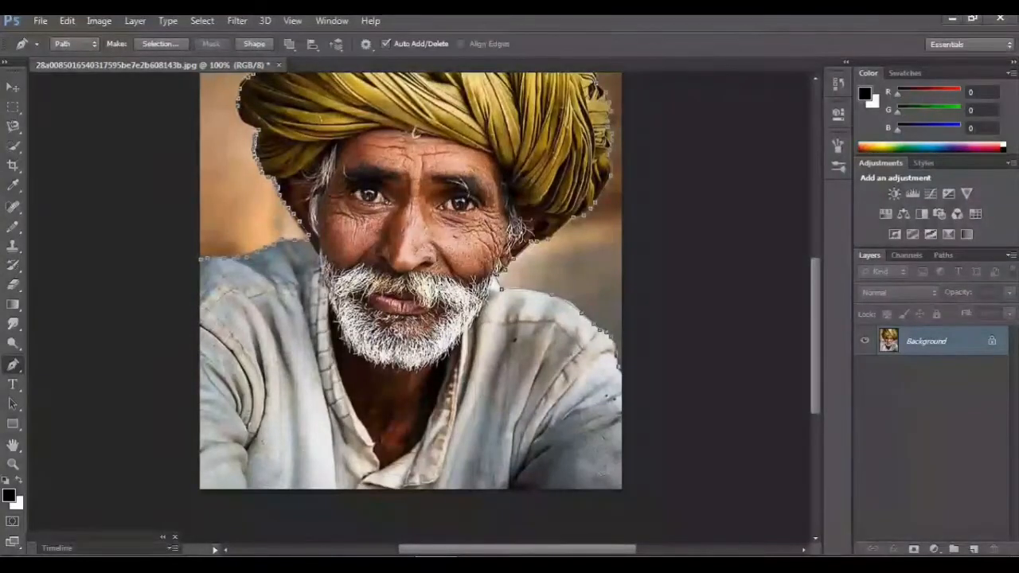
- Run the pen path around the photo's lower corners and close it where the left-hand shoulder meets the edge
{"action": "left_click", "coordinate": [623, 489]}
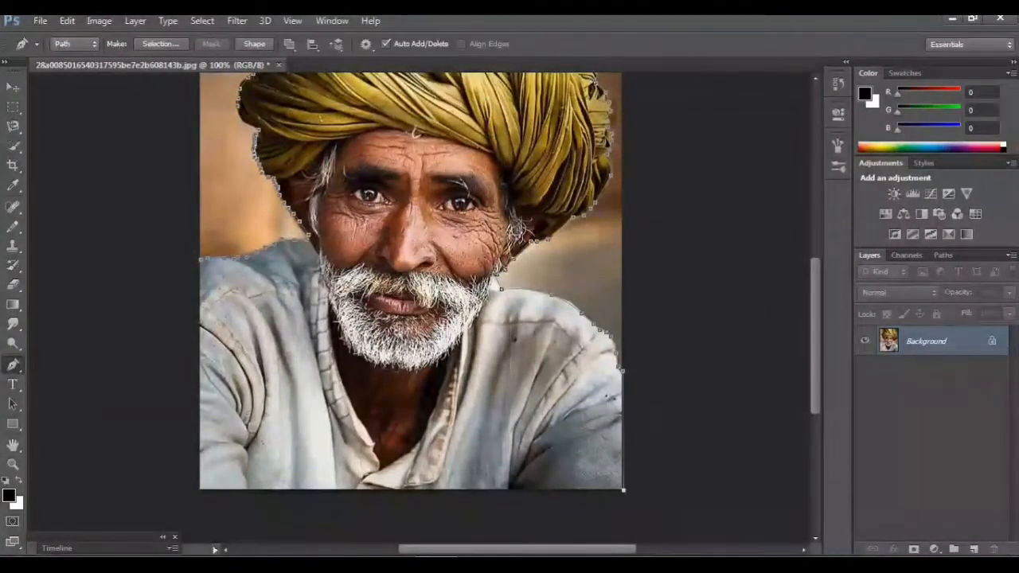
{"action": "key", "text": "ctrl+z"}
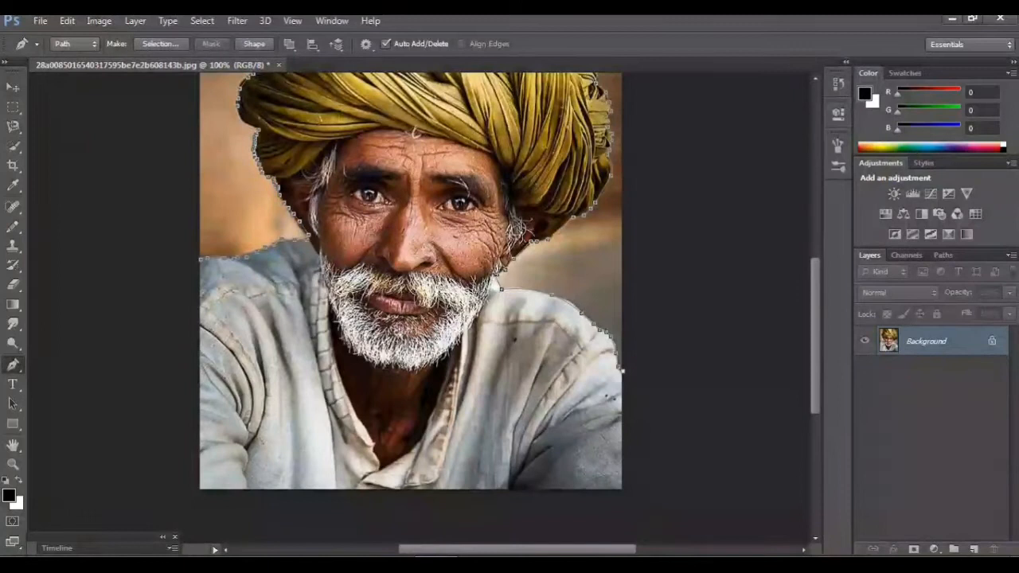
{"action": "left_click", "coordinate": [201, 490]}
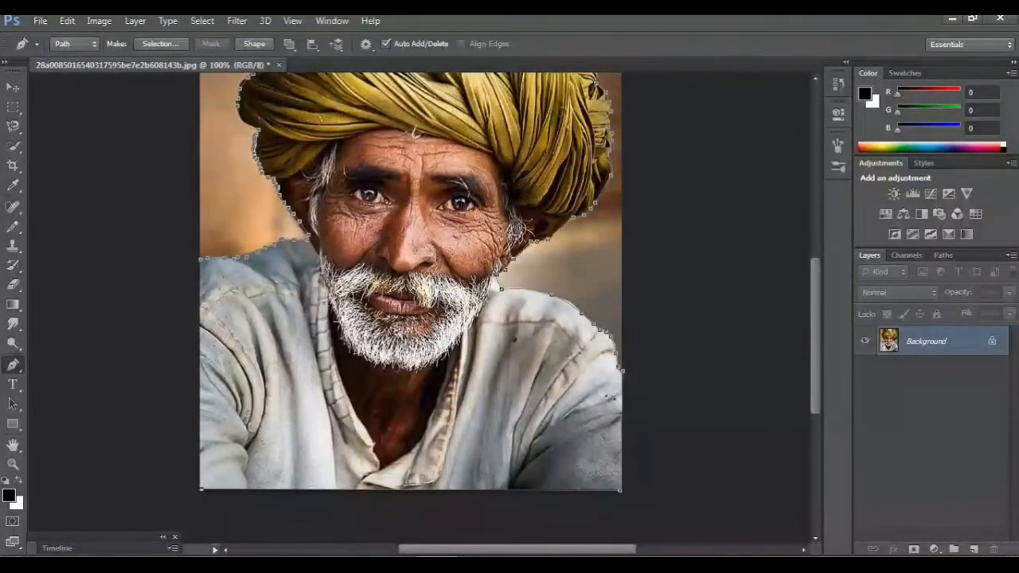
{"action": "left_click", "coordinate": [200, 259]}
- Convert the closed path into a new anti-aliased selection with a 1-pixel feather radius
{"action": "scroll", "coordinate": [410, 306], "scroll_direction": "up", "scroll_amount": 6}
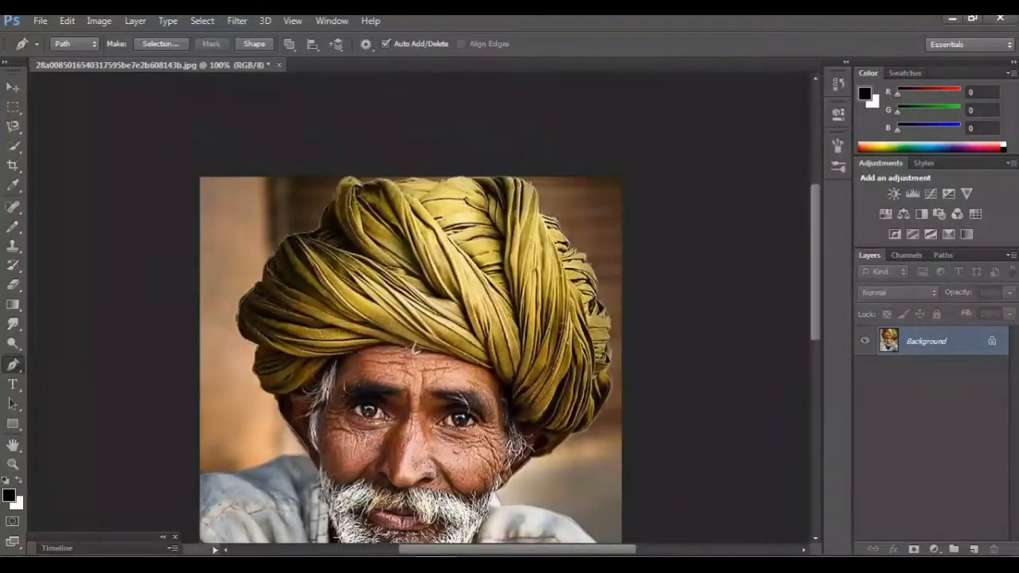
{"action": "right_click", "coordinate": [402, 208]}
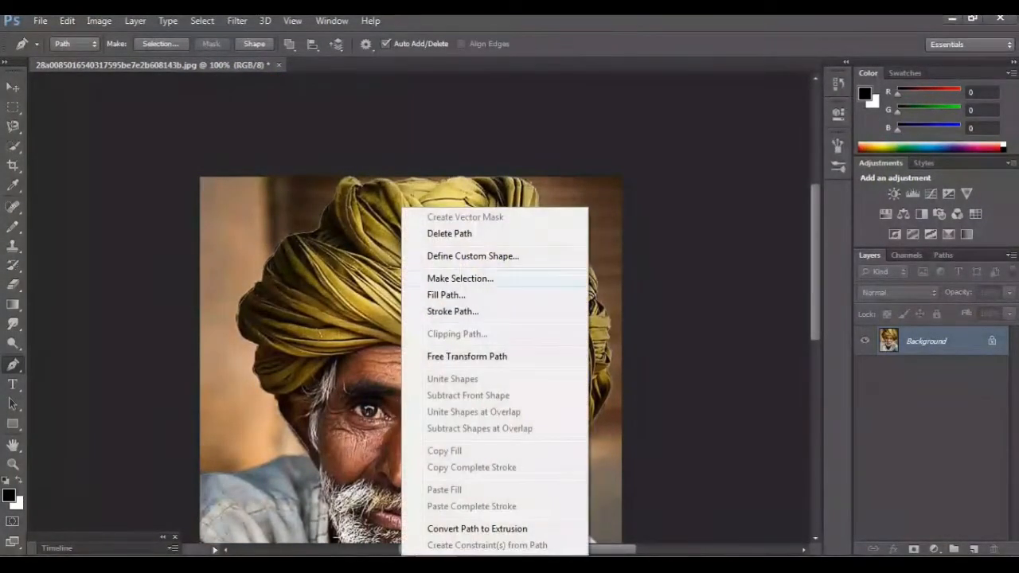
{"action": "left_click", "coordinate": [460, 277]}
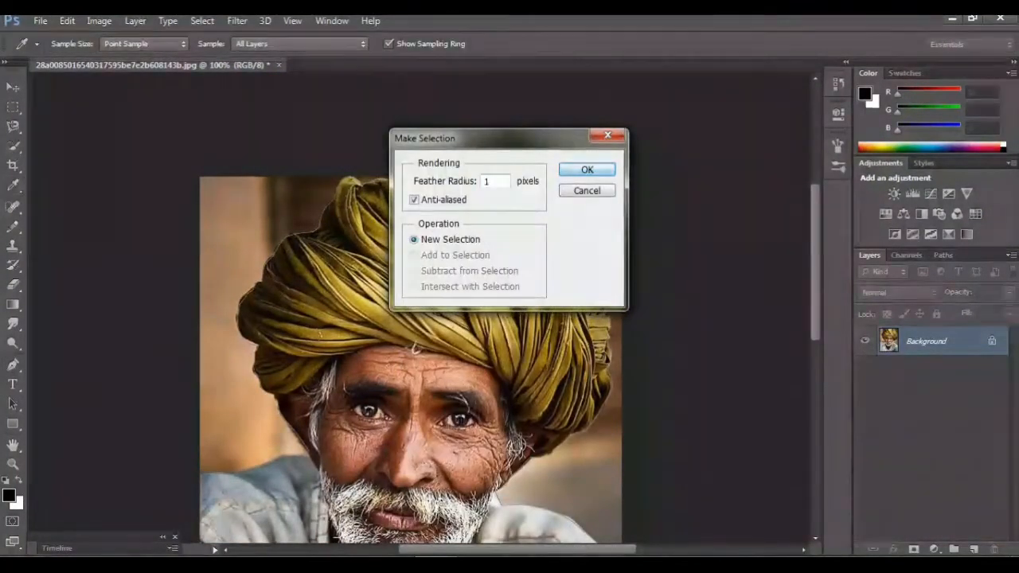
{"action": "key", "text": "Return"}
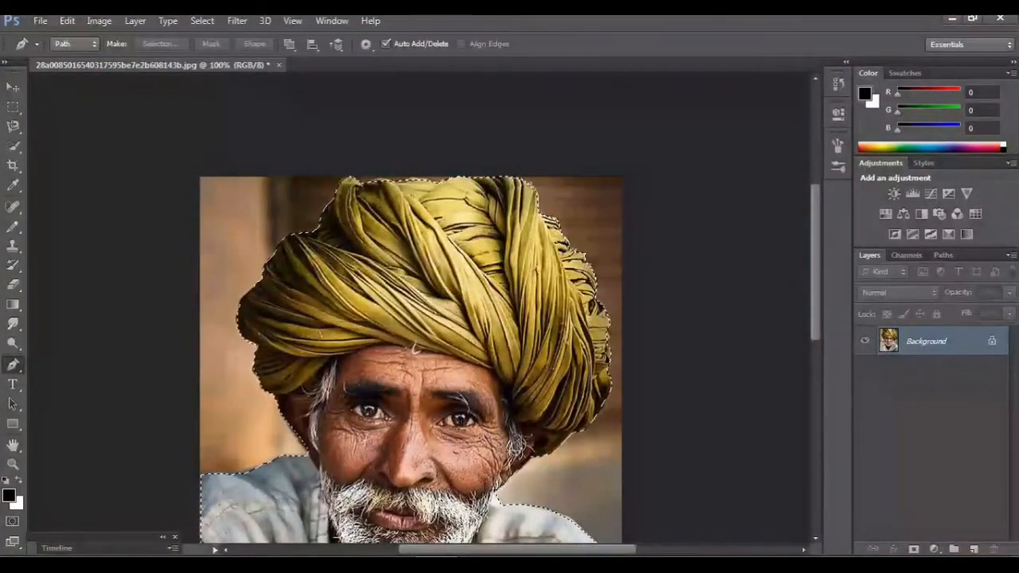
- Create a white U.S. Letter document of 8.5 x 11 inches at 300 pixels/inch and move the selected portrait cutout into it
{"action": "key", "text": "ctrl+n"}
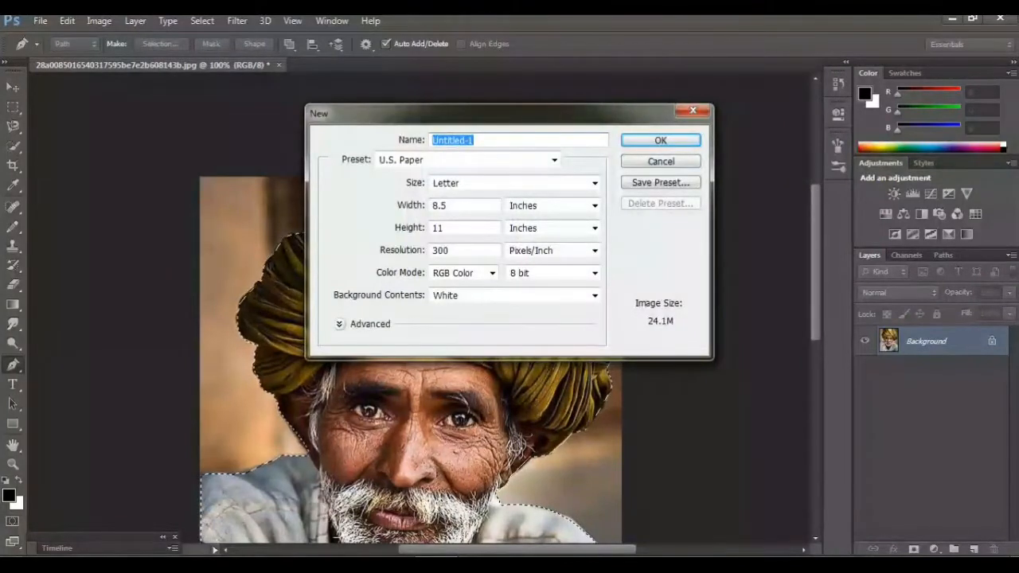
{"action": "key", "text": "Return"}
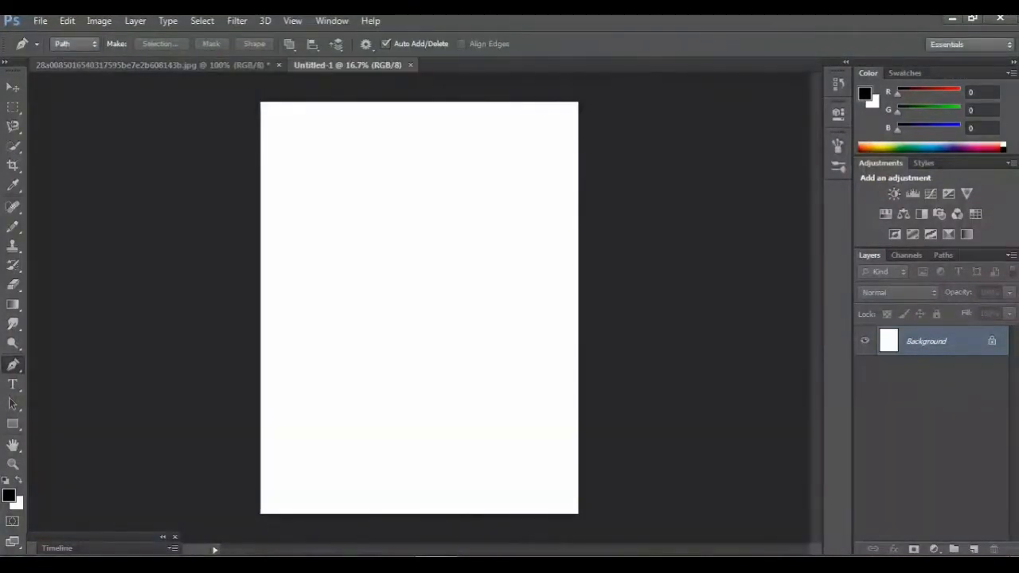
{"action": "key", "text": "ctrl+Tab"}
{"action": "key", "text": "v"}
{"action": "left_click_drag", "start_coordinate": [456, 271], "coordinate": [430, 318]}
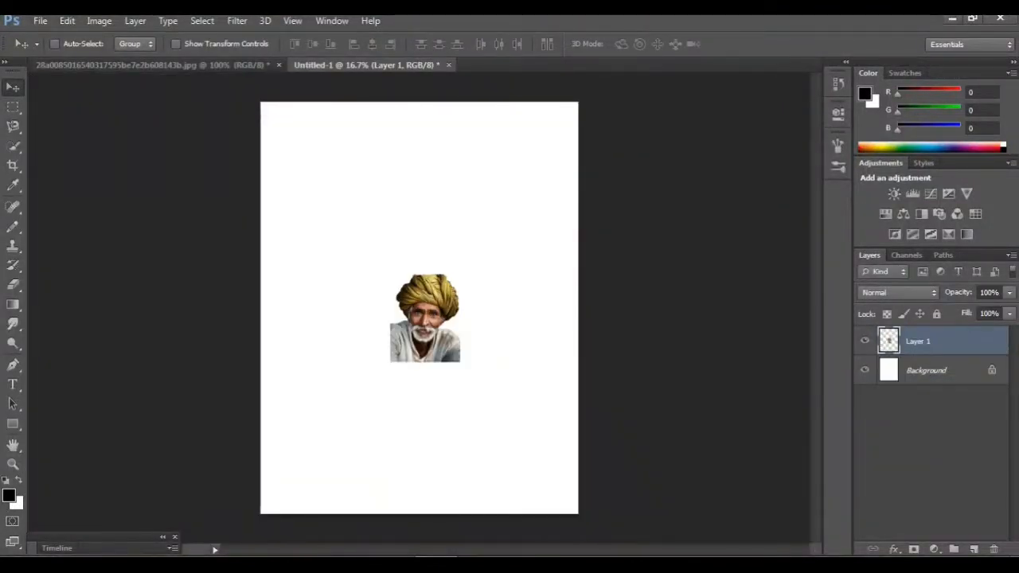
- Enlarge the portrait cutout to about 350% wide and 354% high and place it near the middle of the page
{"action": "key", "text": "ctrl+t"}
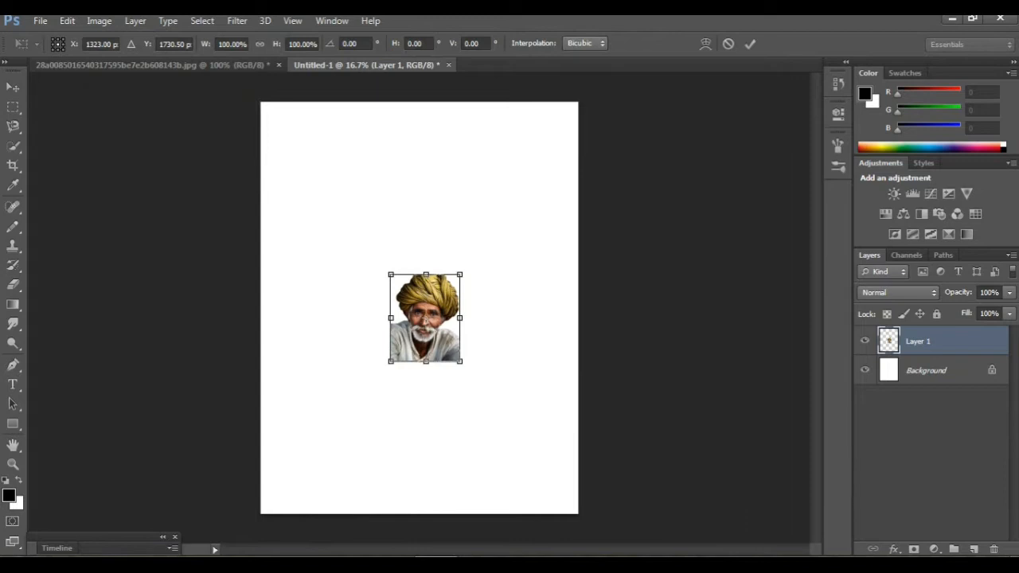
{"action": "left_click_drag", "start_coordinate": [461, 362], "coordinate": [380, 272]}
{"action": "left_click_drag", "start_coordinate": [402, 323], "coordinate": [402, 323]}
{"action": "left_click_drag", "start_coordinate": [462, 379], "coordinate": [555, 494]}
{"action": "left_click_drag", "start_coordinate": [506, 417], "coordinate": [497, 402]}
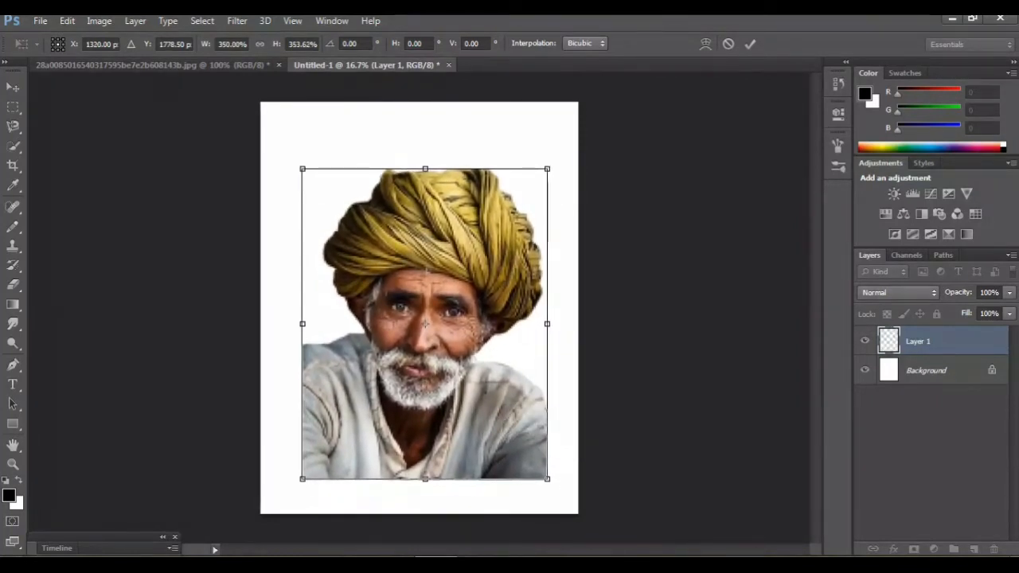
{"action": "key", "text": "Return"}
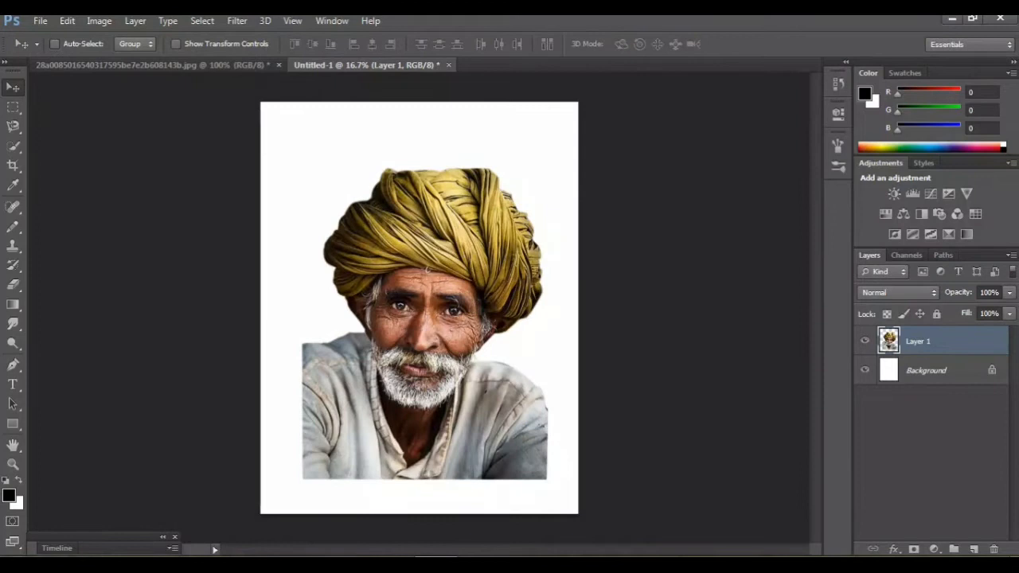
- Duplicate Layer 1 with the portrait and hide the original layer beneath the copy
{"action": "key", "text": "ctrl+plus"}
{"action": "left_click_drag", "start_coordinate": [947, 345], "coordinate": [974, 549]}
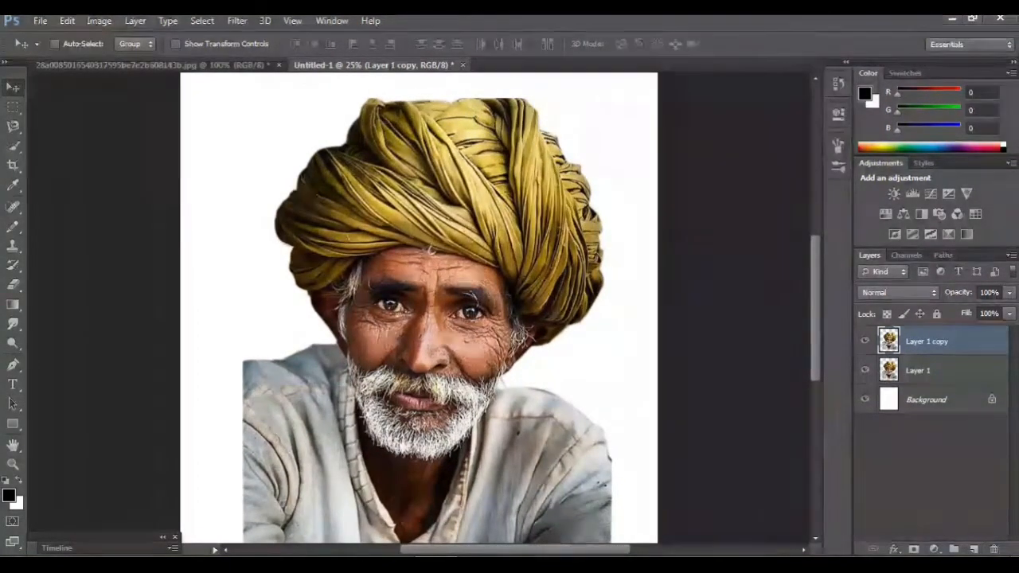
{"action": "key", "text": "ctrl+plus"}
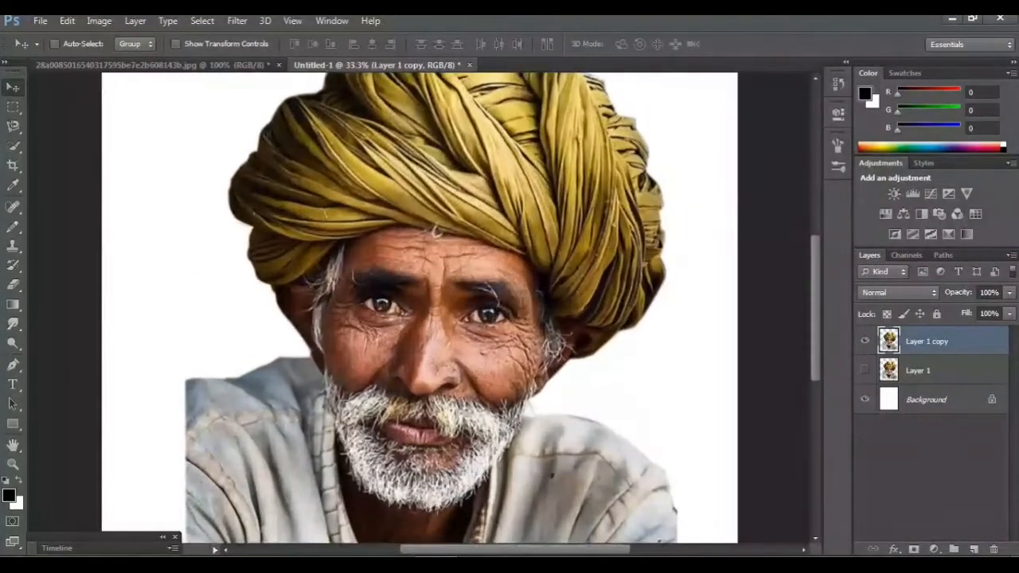
{"action": "key", "text": "ctrl+plus"}
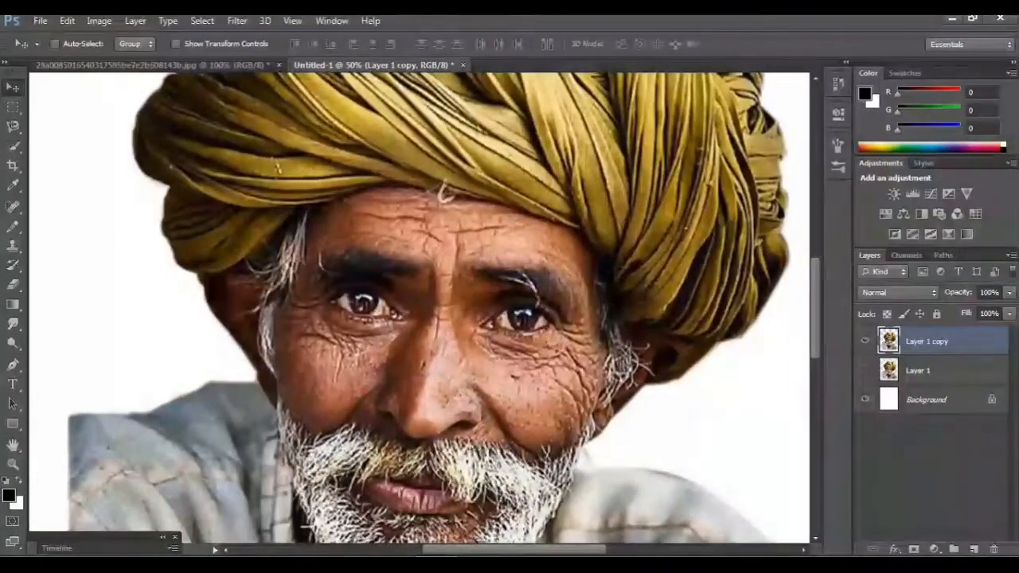
- Sharpen the duplicated portrait layer with Unsharp Mask at amount 88%, radius 6.9 pixels and threshold 0
{"action": "key", "text": "alt+t"}
{"action": "key", "text": "Down"}
{"action": "key", "text": "Down"}
{"action": "key", "text": "Down"}
{"action": "key", "text": "Down"}
{"action": "key", "text": "Down"}
{"action": "key", "text": "Down"}
{"action": "key", "text": "Down"}
{"action": "key", "text": "Down"}
{"action": "key", "text": "Down"}
{"action": "key", "text": "Right"}
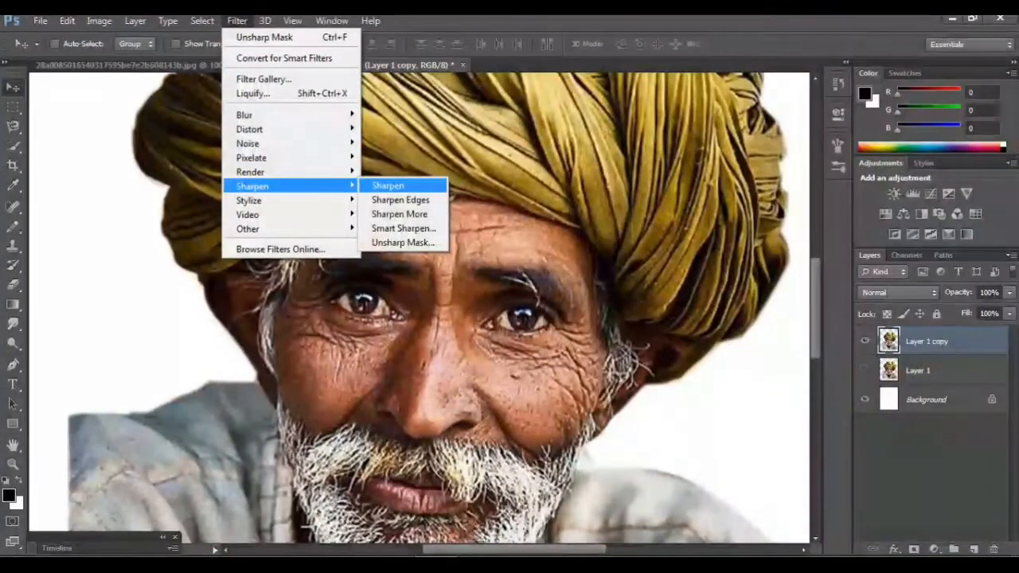
{"action": "key", "text": "Return"}
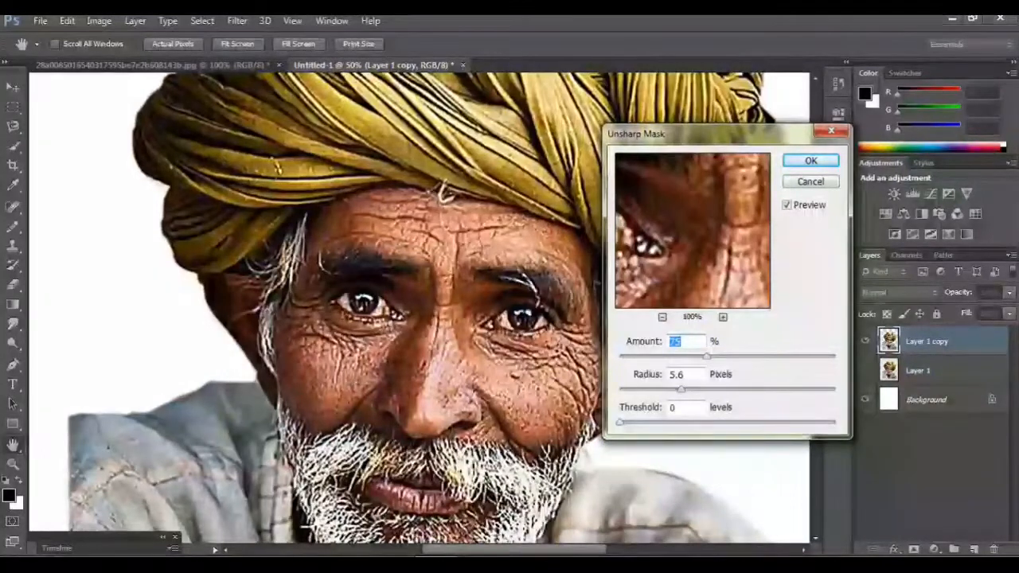
{"action": "key", "text": "Up"}
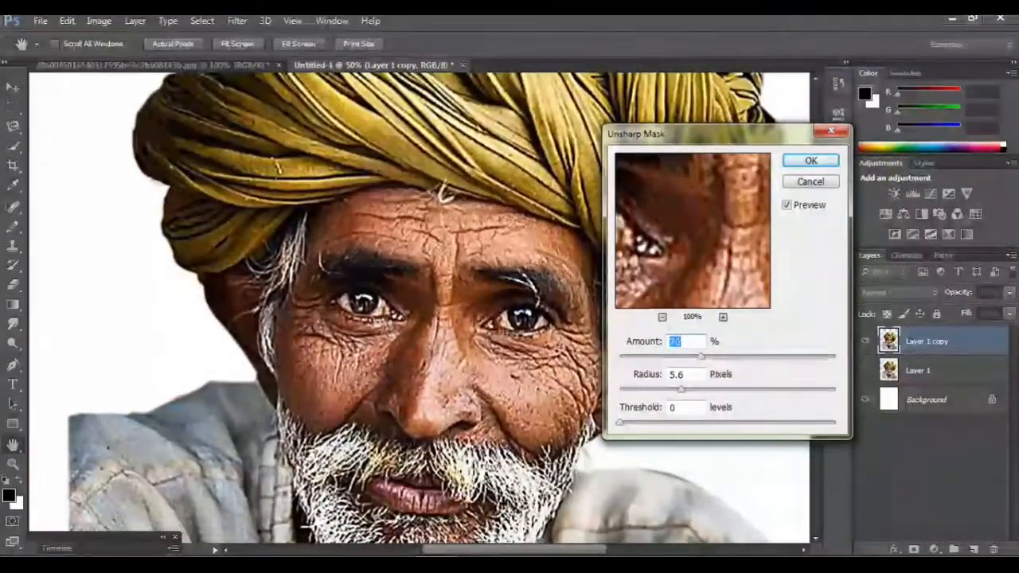
{"action": "key", "text": "shift+Up"}
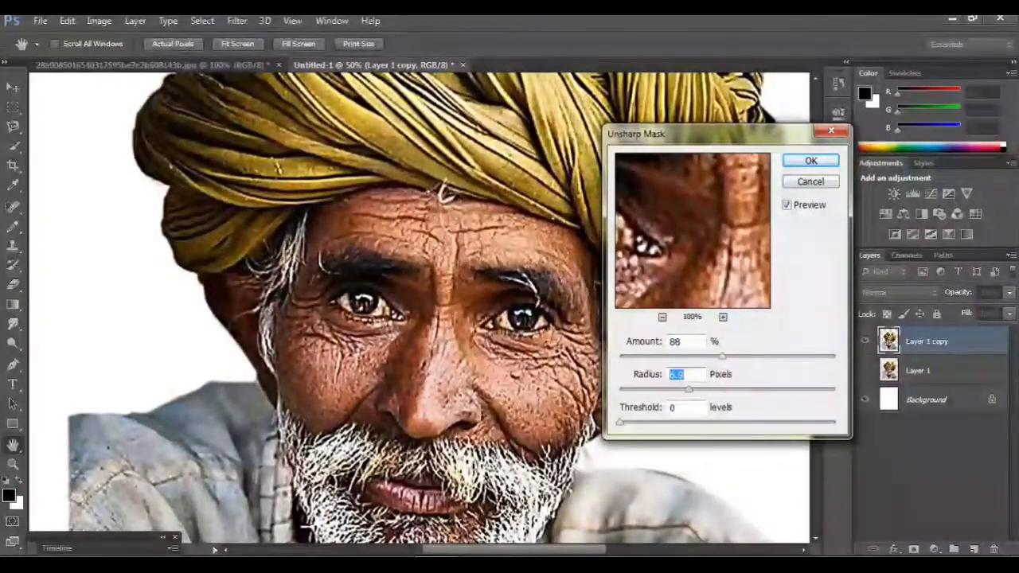
{"action": "left_click", "coordinate": [810, 161]}
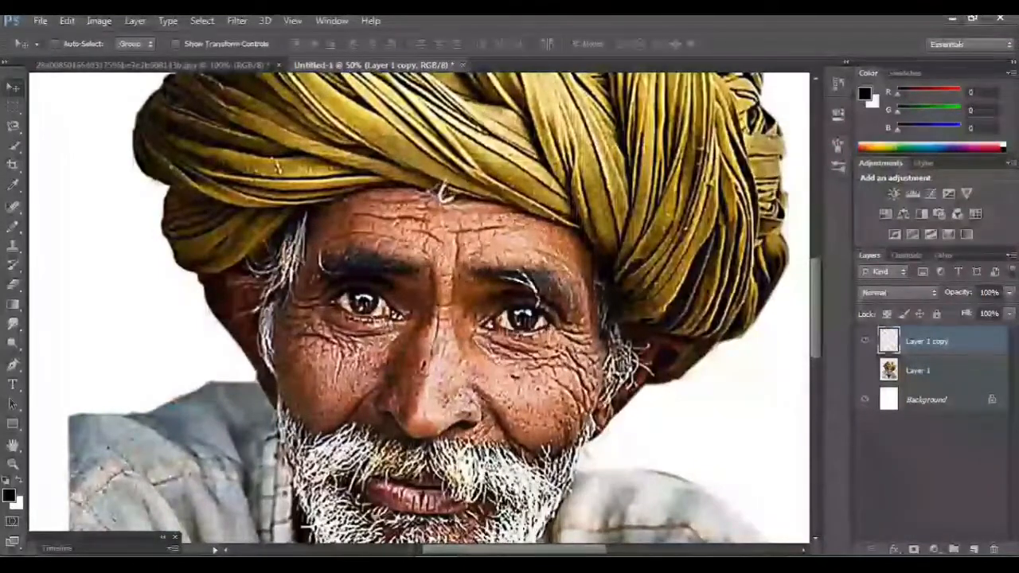
- Choose the Smudge tool for retouching the forehead and set its strength to 48%
{"action": "key", "text": "ctrl+minus"}
{"action": "key", "text": "ctrl+minus"}
{"action": "key", "text": "ctrl+minus"}
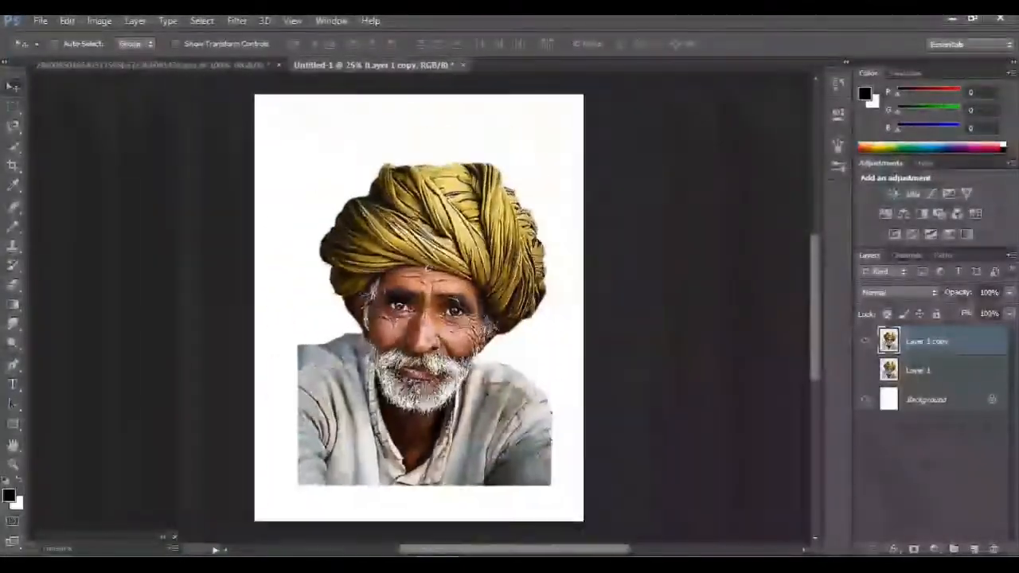
{"action": "key", "text": "ctrl+plus"}
{"action": "key", "text": "ctrl+plus"}
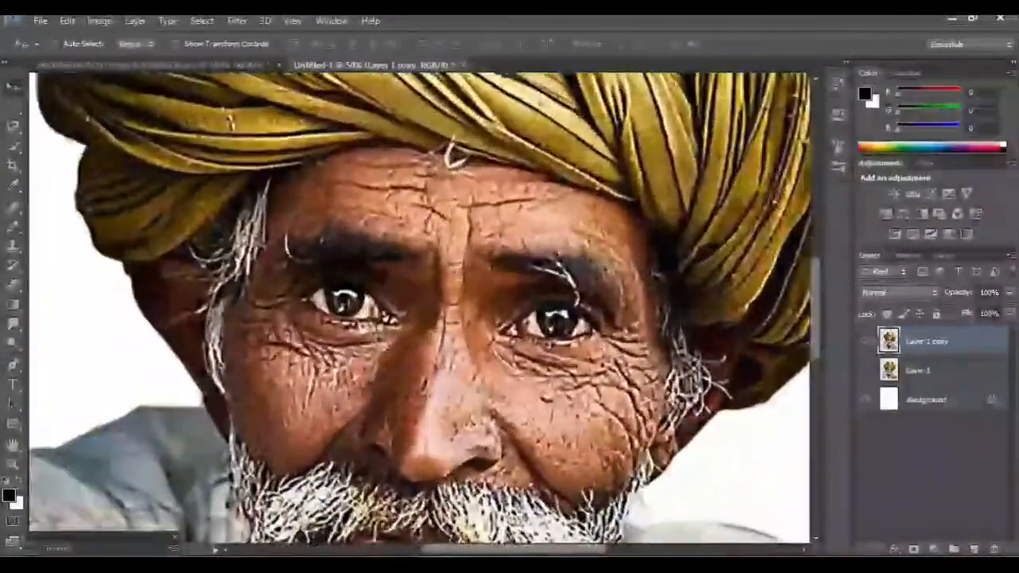
{"action": "left_click", "coordinate": [13, 323]}
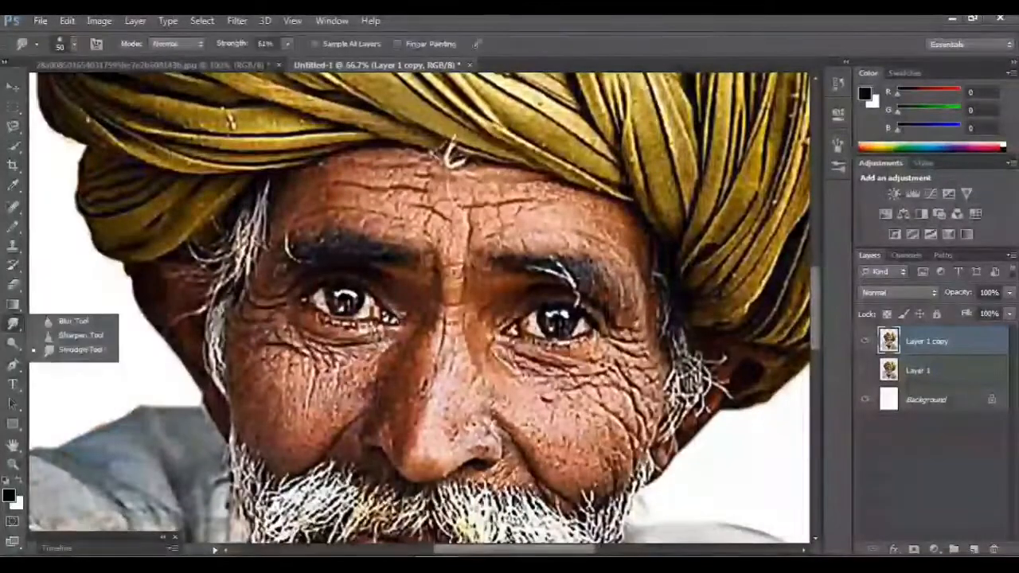
{"action": "left_click", "coordinate": [80, 350]}
{"action": "key", "text": "ctrl+plus"}
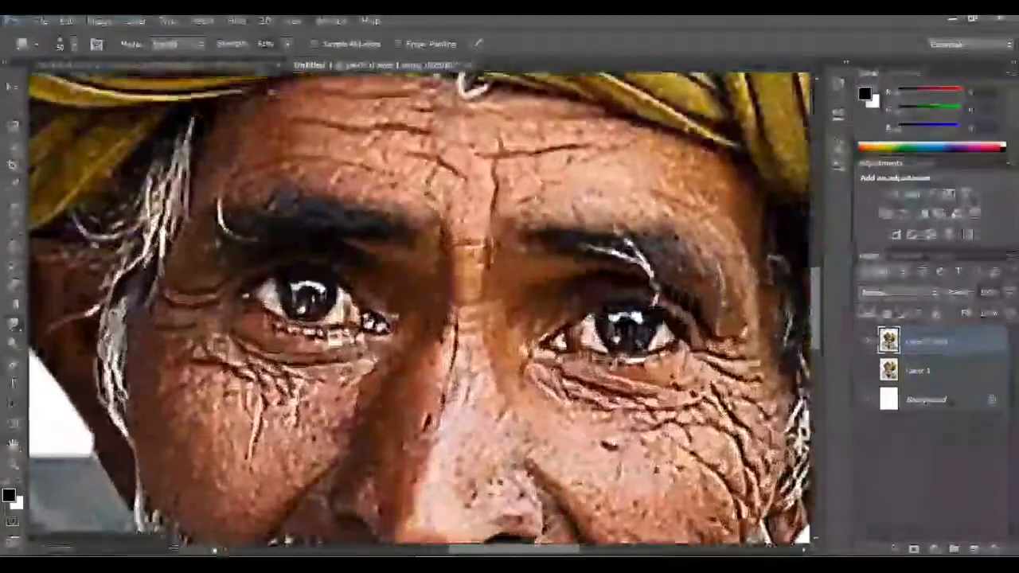
{"action": "scroll", "coordinate": [420, 308], "scroll_direction": "up", "scroll_amount": 3}
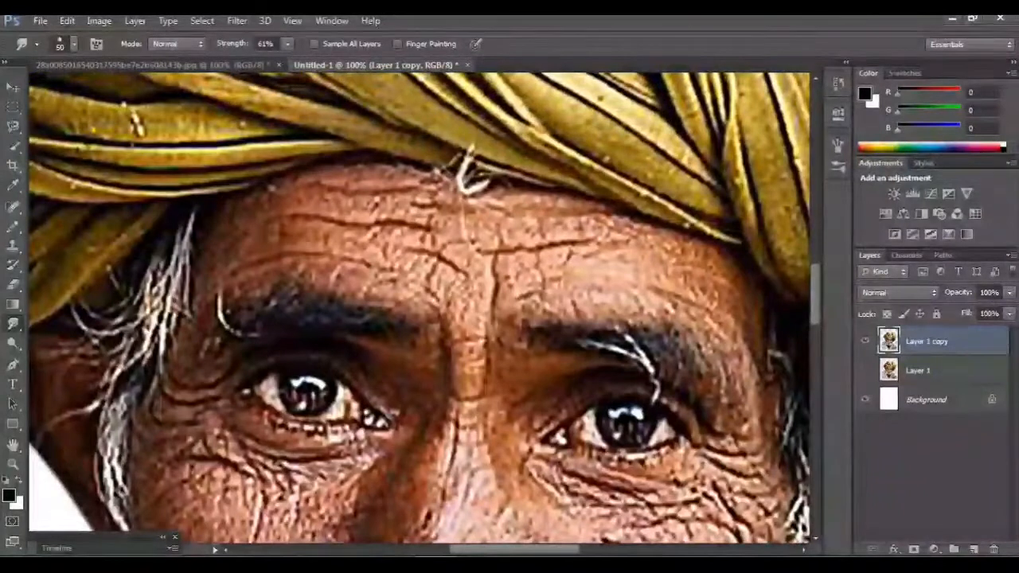
{"action": "left_click_drag", "start_coordinate": [287, 61], "coordinate": [282, 61]}
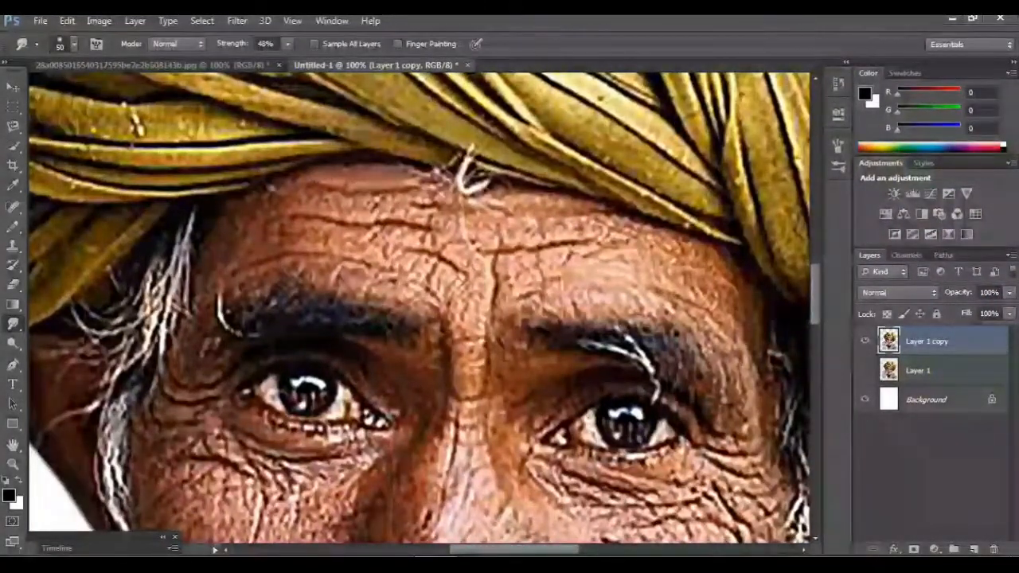
- Smudge the forehead skin above the left-hand eyebrow smooth, following the direction of the wrinkles
{"action": "left_click_drag", "start_coordinate": [322, 193], "coordinate": [434, 207]}
{"action": "left_click_drag", "start_coordinate": [363, 239], "coordinate": [422, 287]}
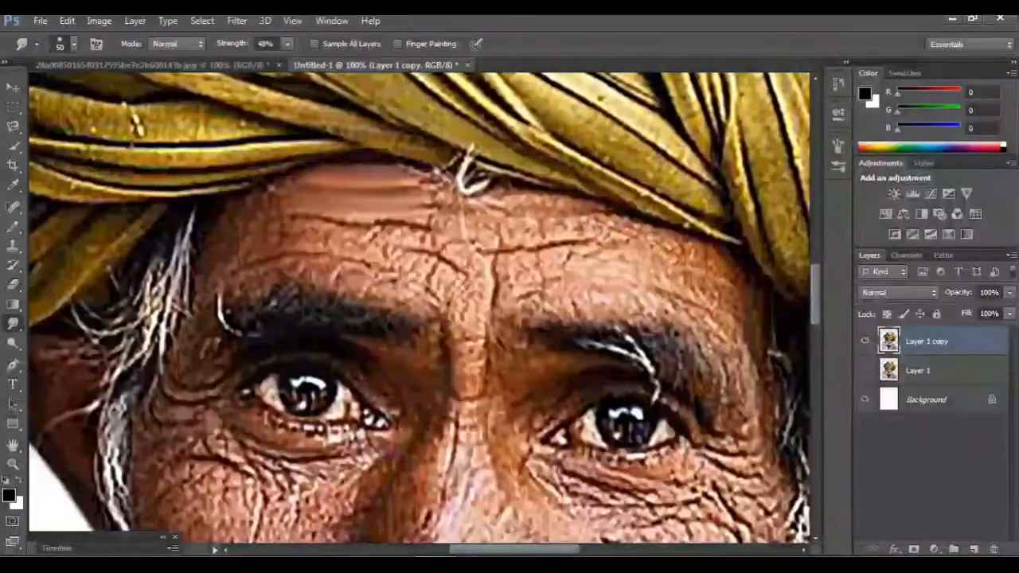
{"action": "left_click_drag", "start_coordinate": [318, 239], "coordinate": [434, 274]}
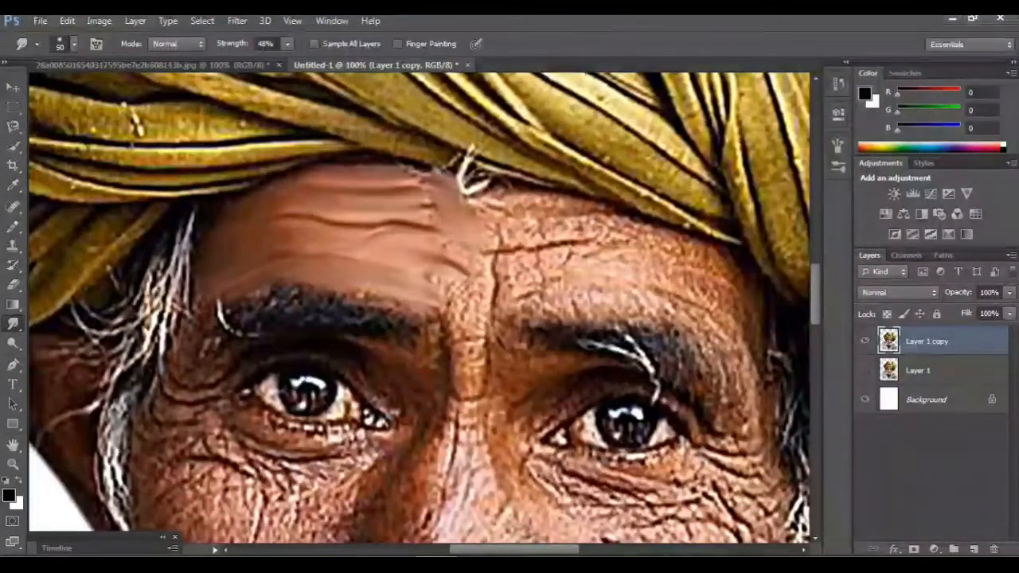
- Smudge the skin in the middle of the forehead and down between the eyebrows, with the brush size at 70
{"action": "mouse_move", "coordinate": [439, 232]}
{"action": "left_mouse_down"}
{"action": "mouse_move", "coordinate": [477, 245]}
{"action": "mouse_move", "coordinate": [490, 310]}
{"action": "left_mouse_up"}
{"action": "left_click_drag", "start_coordinate": [469, 269], "coordinate": [453, 306]}
{"action": "left_click_drag", "start_coordinate": [479, 380], "coordinate": [461, 341]}
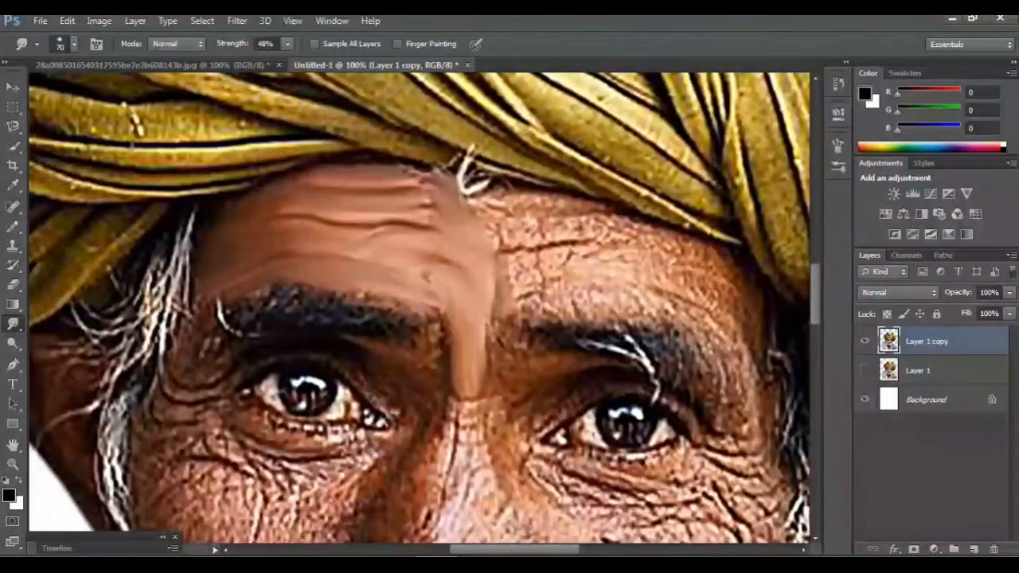
- Smudge the forehead skin from the centre towards the area above the inner half of the right-hand eyebrow
{"action": "left_click_drag", "start_coordinate": [517, 301], "coordinate": [564, 286]}
{"action": "mouse_move", "coordinate": [580, 252]}
{"action": "left_mouse_down"}
{"action": "mouse_move", "coordinate": [508, 248]}
{"action": "mouse_move", "coordinate": [599, 228]}
{"action": "left_mouse_up"}
{"action": "left_click_drag", "start_coordinate": [502, 227], "coordinate": [557, 209]}
{"action": "mouse_move", "coordinate": [487, 202]}
{"action": "left_mouse_down"}
{"action": "mouse_move", "coordinate": [545, 210]}
{"action": "mouse_move", "coordinate": [581, 195]}
{"action": "left_mouse_up"}
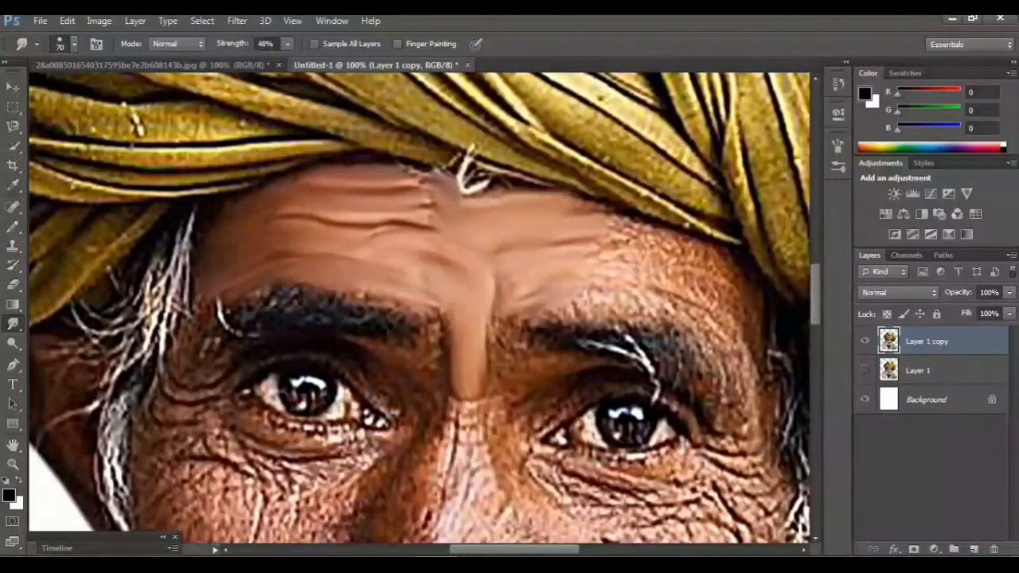
- Smudge the remaining forehead skin above the outer half of the right-hand eyebrow, down to the temple
{"action": "left_click_drag", "start_coordinate": [420, 208], "coordinate": [444, 208]}
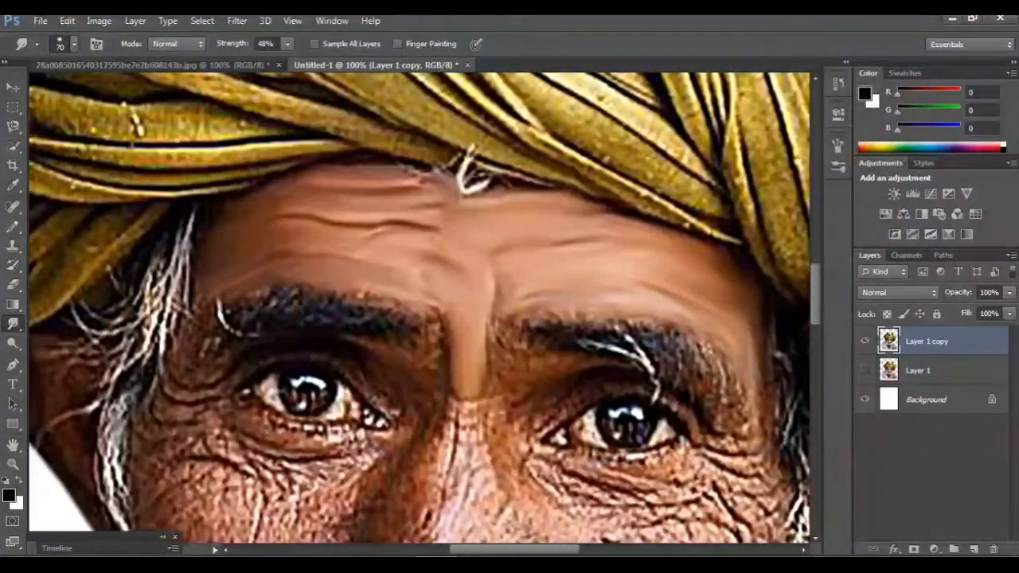
{"action": "key", "text": "ctrl+minus"}
{"action": "key", "text": "ctrl+minus"}
{"action": "key", "text": "ctrl+minus"}
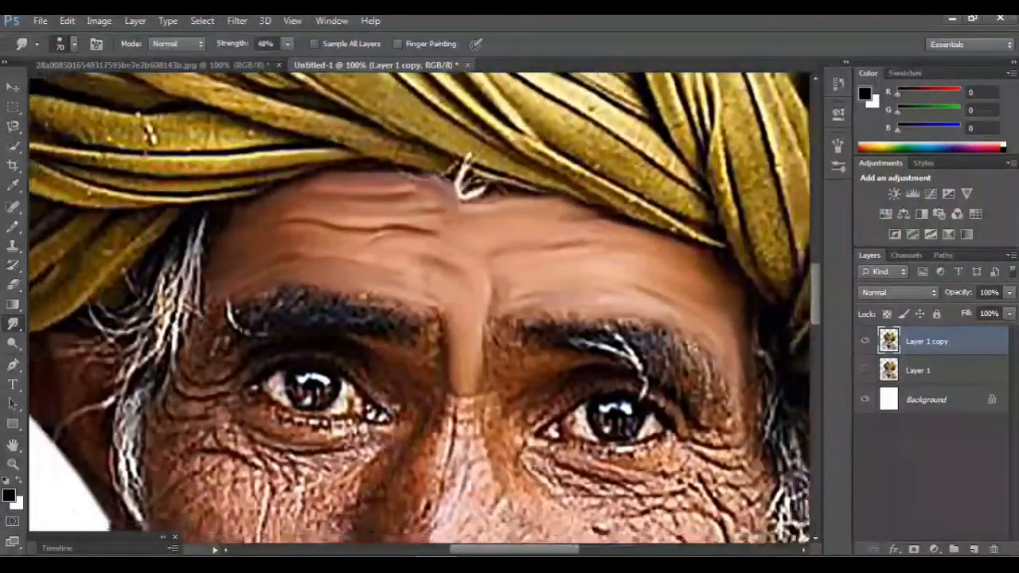
- Smudge the left-hand eyebrow, the eyelid and the skin directly under the left-hand eye with a size 40 brush
{"action": "key", "text": "ctrl+plus"}
{"action": "key", "text": "ctrl+plus"}
{"action": "key", "text": "ctrl+plus"}
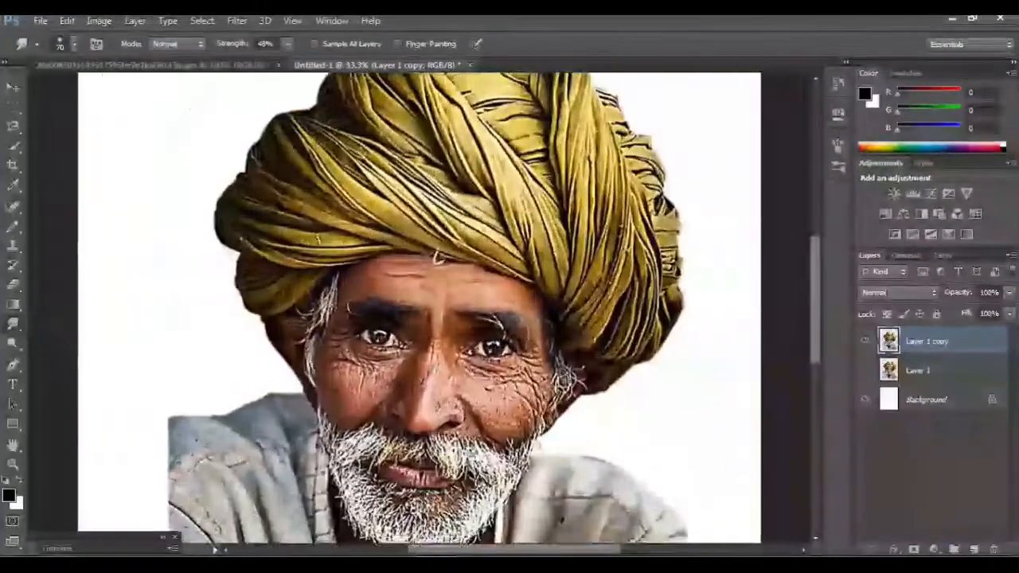
{"action": "key", "text": "ctrl+plus"}
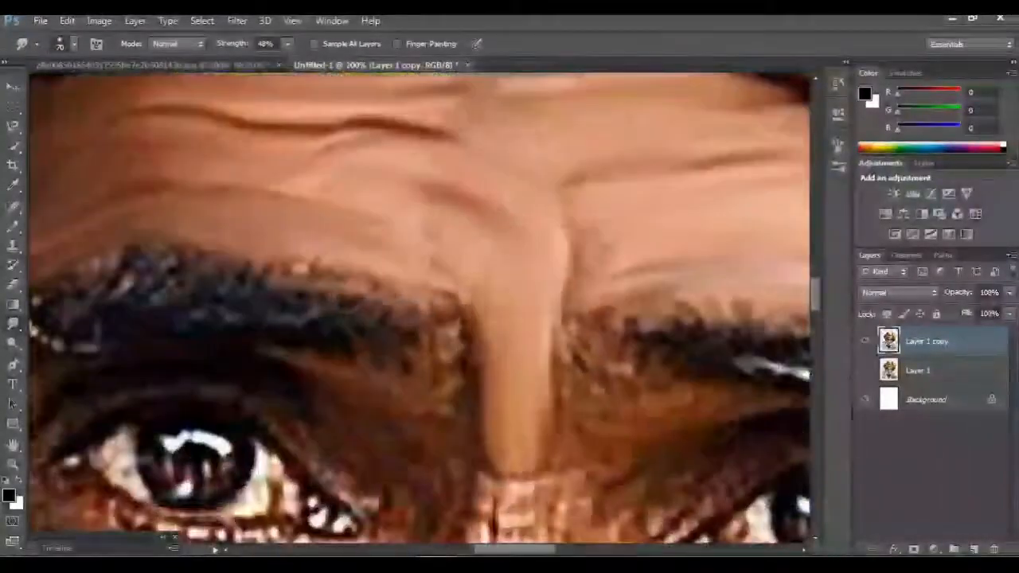
{"action": "scroll", "coordinate": [420, 308], "scroll_direction": "left", "scroll_amount": 2}
{"action": "scroll", "coordinate": [420, 308], "scroll_direction": "down", "scroll_amount": 1}
{"action": "left_click_drag", "start_coordinate": [471, 258], "coordinate": [533, 275]}
{"action": "mouse_move", "coordinate": [454, 243]}
{"action": "left_mouse_down"}
{"action": "mouse_move", "coordinate": [522, 255]}
{"action": "mouse_move", "coordinate": [484, 231]}
{"action": "left_mouse_up"}
{"action": "mouse_move", "coordinate": [438, 263]}
{"action": "left_mouse_down"}
{"action": "mouse_move", "coordinate": [426, 239]}
{"action": "mouse_move", "coordinate": [266, 226]}
{"action": "left_mouse_up"}
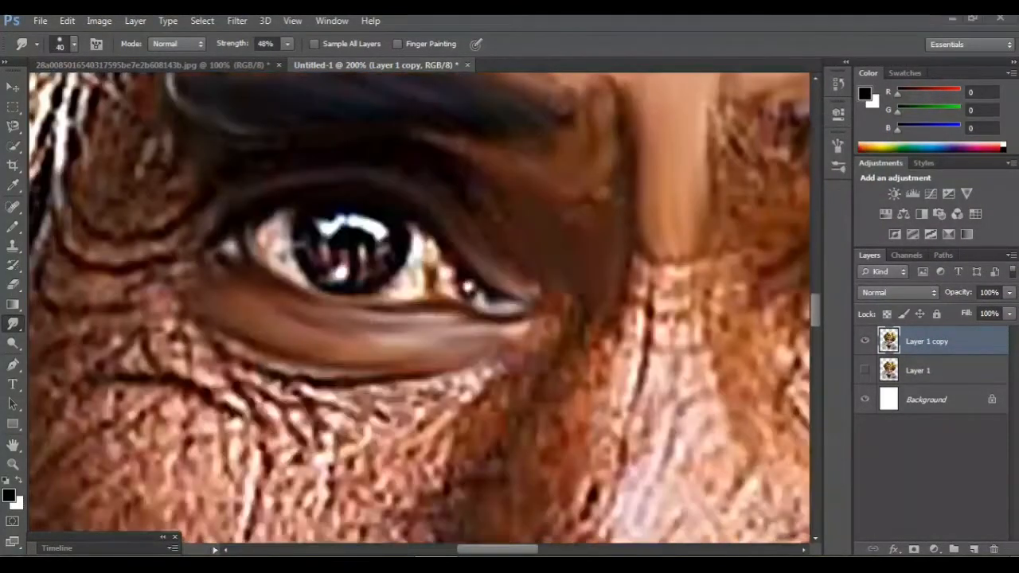
- Smudge the skin folds at the outer corner of the left-hand eye along their curves
{"action": "scroll", "coordinate": [420, 307], "scroll_direction": "left", "scroll_amount": 2}
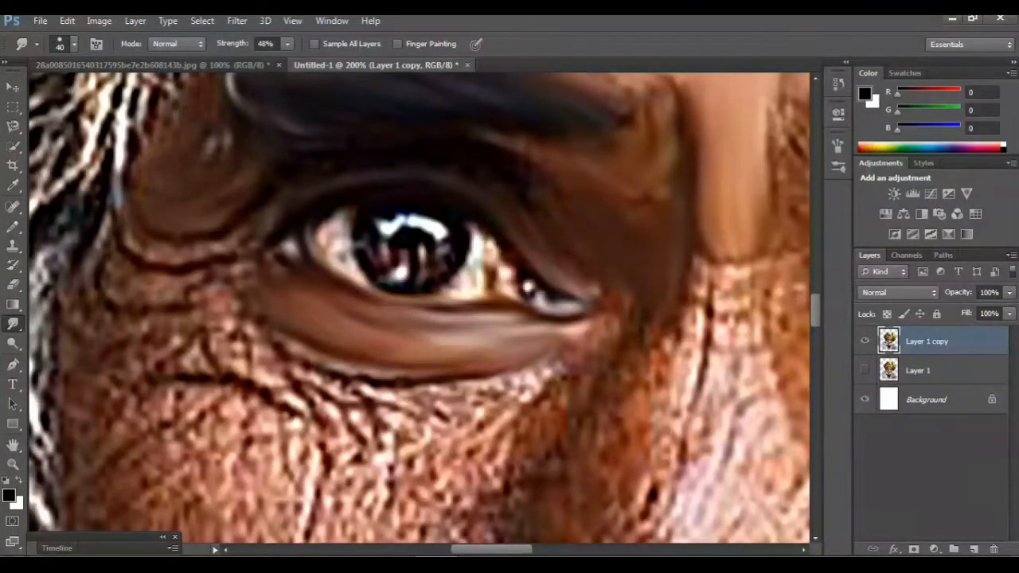
{"action": "mouse_move", "coordinate": [227, 238]}
{"action": "left_mouse_down"}
{"action": "mouse_move", "coordinate": [128, 230]}
{"action": "mouse_move", "coordinate": [231, 267]}
{"action": "mouse_move", "coordinate": [128, 287]}
{"action": "mouse_move", "coordinate": [265, 333]}
{"action": "left_mouse_up"}
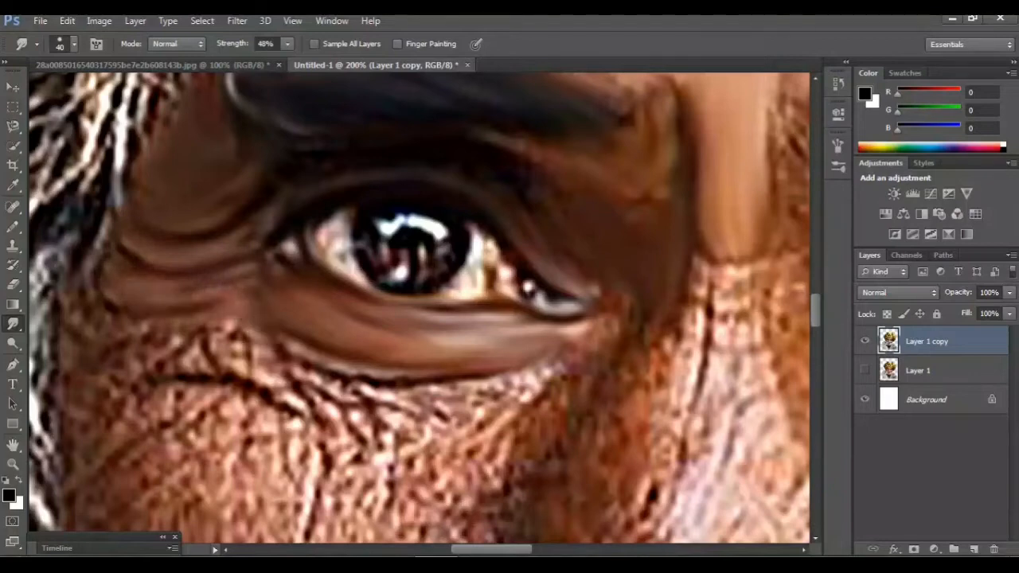
{"action": "key", "text": "ctrl+minus"}
{"action": "key", "text": "ctrl+minus"}
{"action": "key", "text": "ctrl+minus"}
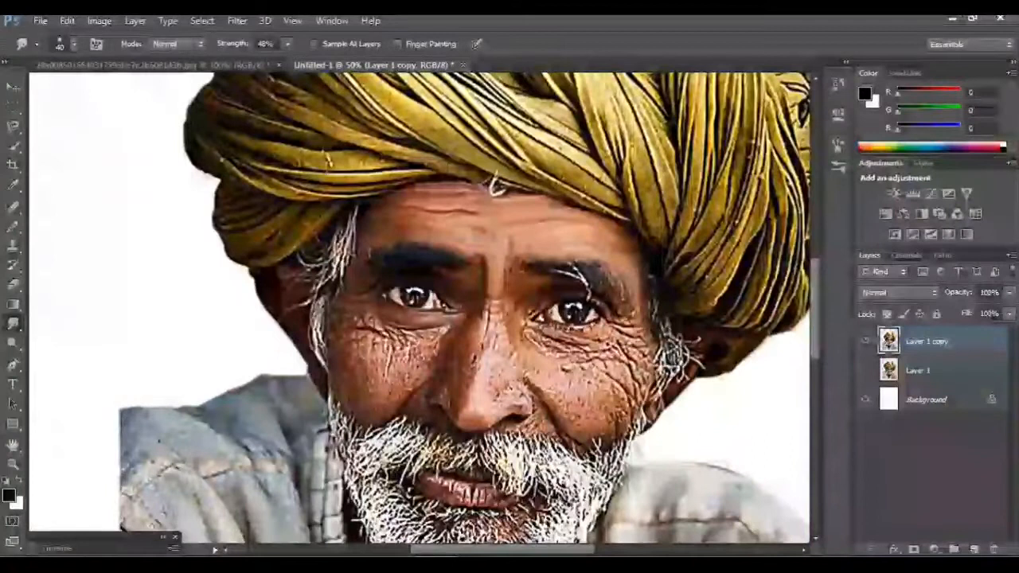
- Smudge the right-hand eyebrow with its white hairs, the eyelid and the skin at the eye's outer corner
{"action": "key", "text": "ctrl+plus"}
{"action": "key", "text": "ctrl+plus"}
{"action": "key", "text": "ctrl+plus"}
{"action": "key", "text": "ctrl+plus"}
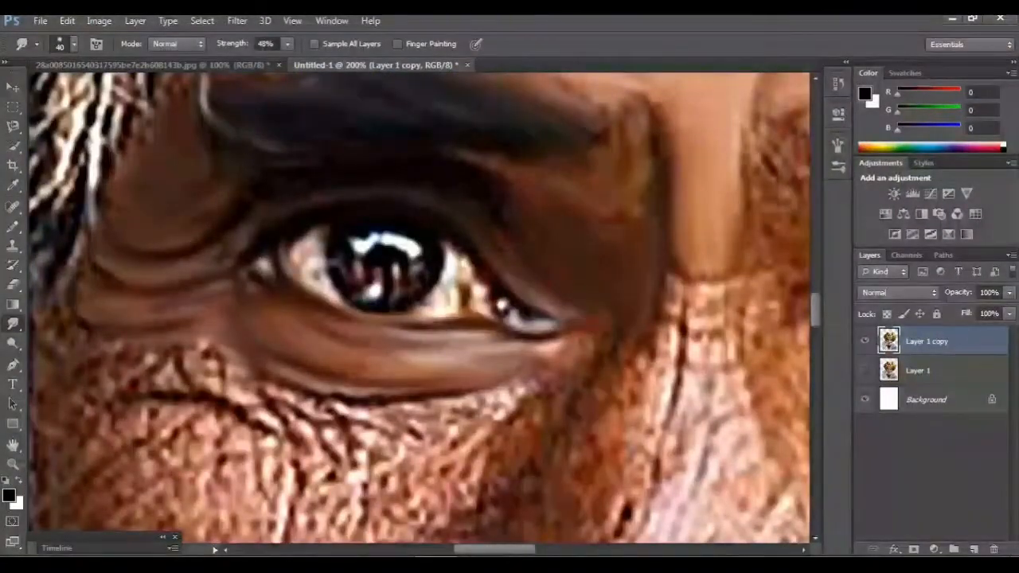
{"action": "scroll", "coordinate": [418, 309], "scroll_direction": "right", "scroll_amount": 2}
{"action": "scroll", "coordinate": [418, 309], "scroll_direction": "up", "scroll_amount": 2}
{"action": "scroll", "coordinate": [418, 309], "scroll_direction": "up", "scroll_amount": 1}
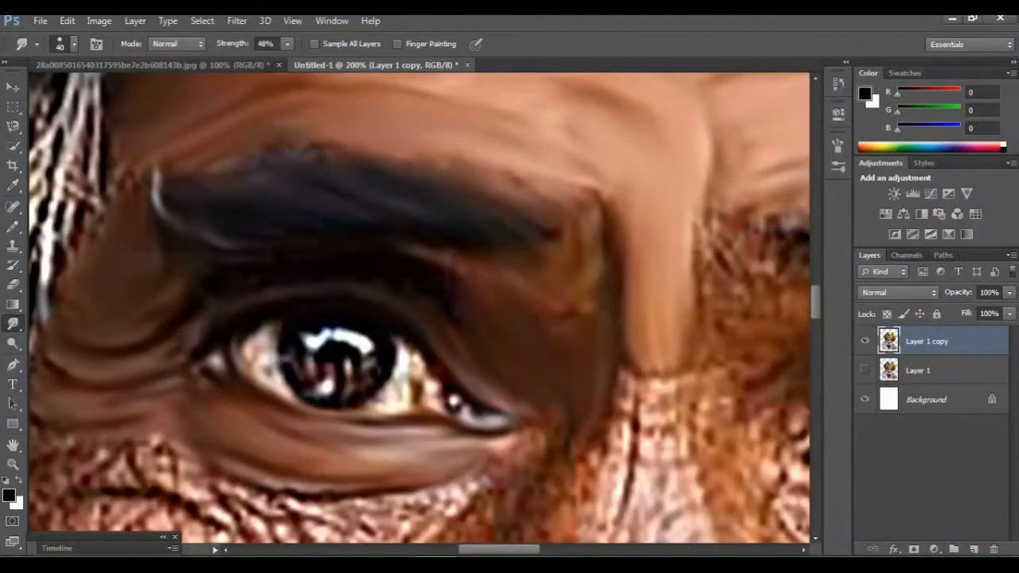
{"action": "scroll", "coordinate": [419, 308], "scroll_direction": "right", "scroll_amount": 8}
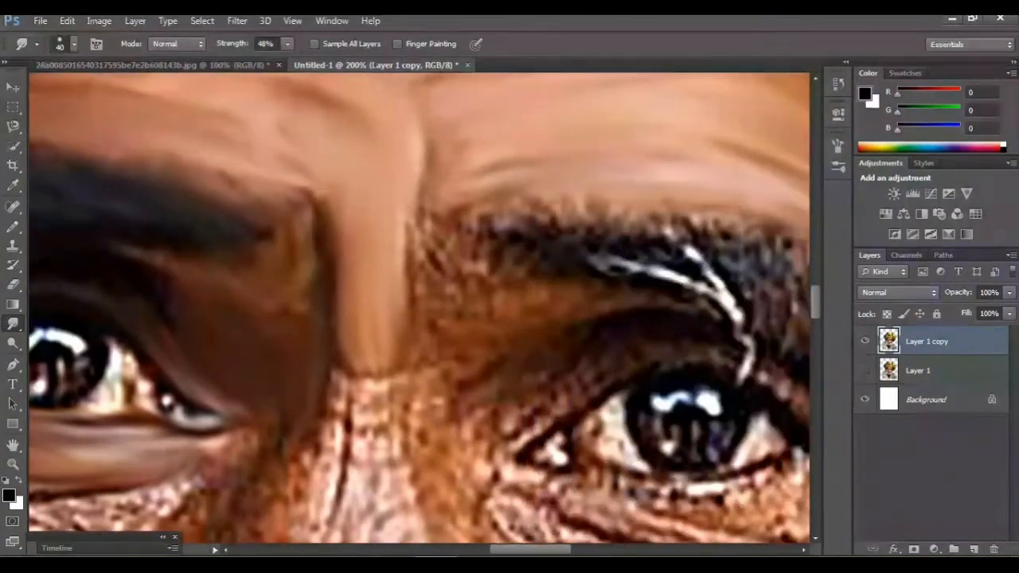
{"action": "scroll", "coordinate": [418, 309], "scroll_direction": "right", "scroll_amount": 4}
{"action": "left_click_drag", "start_coordinate": [405, 237], "coordinate": [518, 238]}
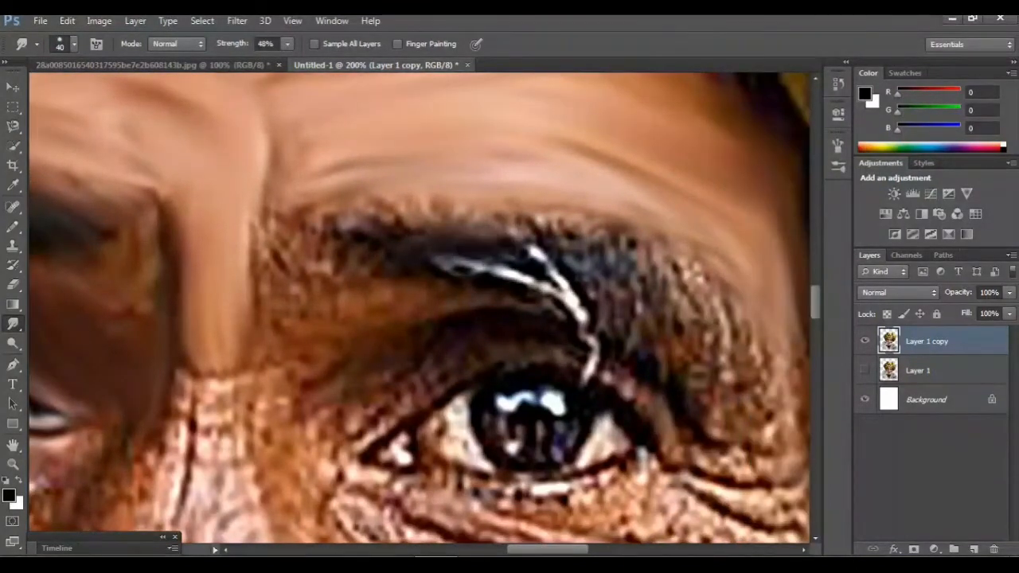
{"action": "left_click_drag", "start_coordinate": [488, 269], "coordinate": [601, 324]}
{"action": "mouse_move", "coordinate": [553, 277]}
{"action": "left_mouse_down"}
{"action": "mouse_move", "coordinate": [575, 299]}
{"action": "mouse_move", "coordinate": [597, 355]}
{"action": "left_mouse_up"}
{"action": "mouse_move", "coordinate": [545, 253]}
{"action": "left_mouse_down"}
{"action": "mouse_move", "coordinate": [608, 259]}
{"action": "mouse_move", "coordinate": [529, 239]}
{"action": "left_mouse_up"}
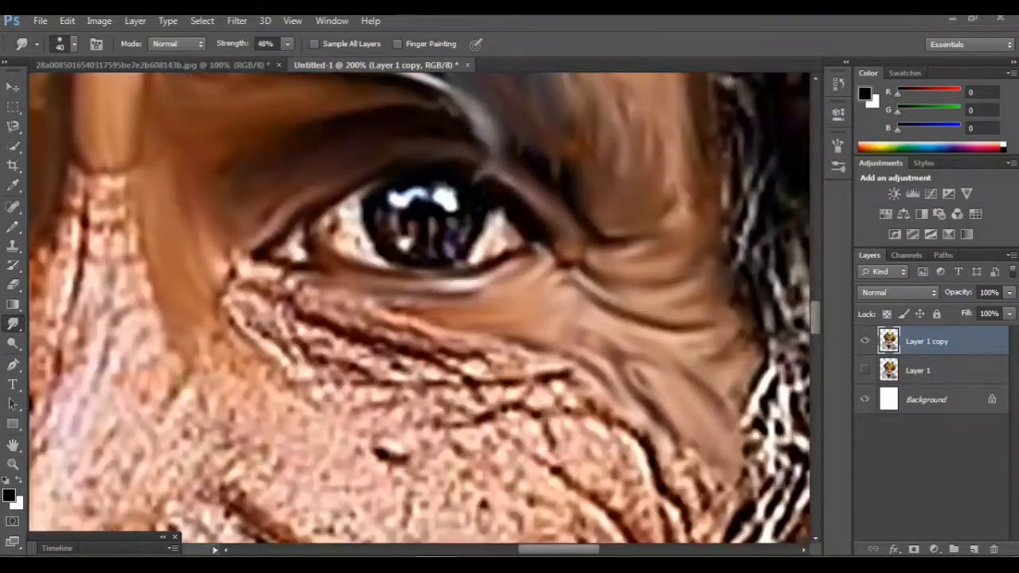
- Smudge the wrinkles and bag under the right-hand eye smooth, following the direction of the folds
{"action": "mouse_move", "coordinate": [279, 286]}
{"action": "left_mouse_down"}
{"action": "mouse_move", "coordinate": [239, 271]}
{"action": "mouse_move", "coordinate": [350, 322]}
{"action": "mouse_move", "coordinate": [454, 351]}
{"action": "left_mouse_up"}
{"action": "left_click_drag", "start_coordinate": [406, 319], "coordinate": [370, 318]}
{"action": "mouse_move", "coordinate": [445, 356]}
{"action": "left_mouse_down"}
{"action": "mouse_move", "coordinate": [558, 363]}
{"action": "mouse_move", "coordinate": [446, 366]}
{"action": "mouse_move", "coordinate": [501, 384]}
{"action": "left_mouse_up"}
{"action": "mouse_move", "coordinate": [290, 311]}
{"action": "left_mouse_down"}
{"action": "mouse_move", "coordinate": [339, 342]}
{"action": "mouse_move", "coordinate": [478, 382]}
{"action": "mouse_move", "coordinate": [334, 338]}
{"action": "mouse_move", "coordinate": [246, 295]}
{"action": "mouse_move", "coordinate": [310, 374]}
{"action": "left_mouse_up"}
{"action": "mouse_move", "coordinate": [247, 319]}
{"action": "left_mouse_down"}
{"action": "mouse_move", "coordinate": [294, 358]}
{"action": "mouse_move", "coordinate": [430, 398]}
{"action": "mouse_move", "coordinate": [382, 382]}
{"action": "mouse_move", "coordinate": [589, 390]}
{"action": "mouse_move", "coordinate": [374, 414]}
{"action": "mouse_move", "coordinate": [318, 382]}
{"action": "left_mouse_up"}
{"action": "key", "text": "ctrl+minus"}
{"action": "key", "text": "ctrl+minus"}
{"action": "key", "text": "ctrl+minus"}
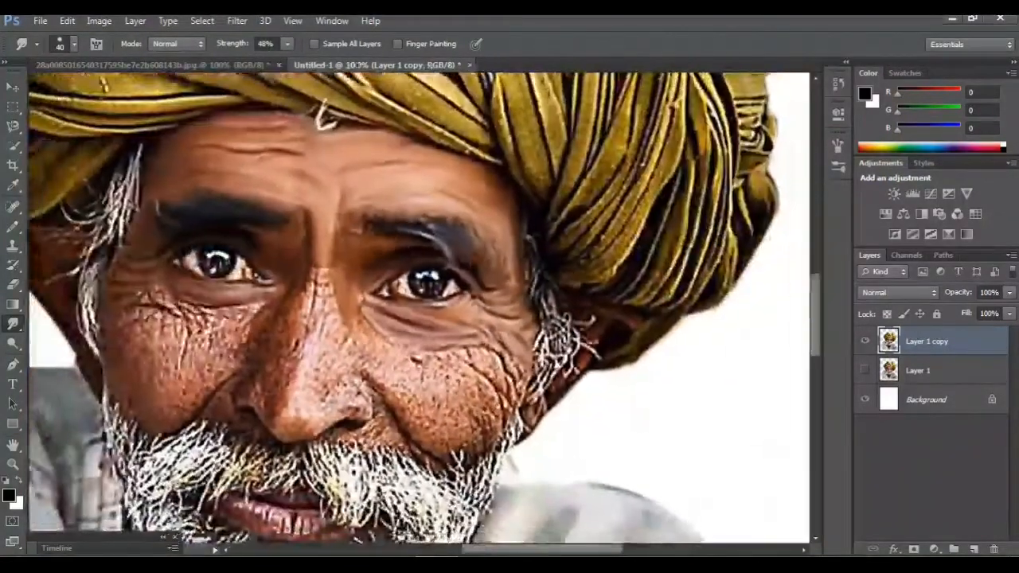
- Smudge the bridge of the nose smooth with lengthwise strokes from between the eyes downwards
{"action": "key", "text": "ctrl+plus"}
{"action": "key", "text": "ctrl+plus"}
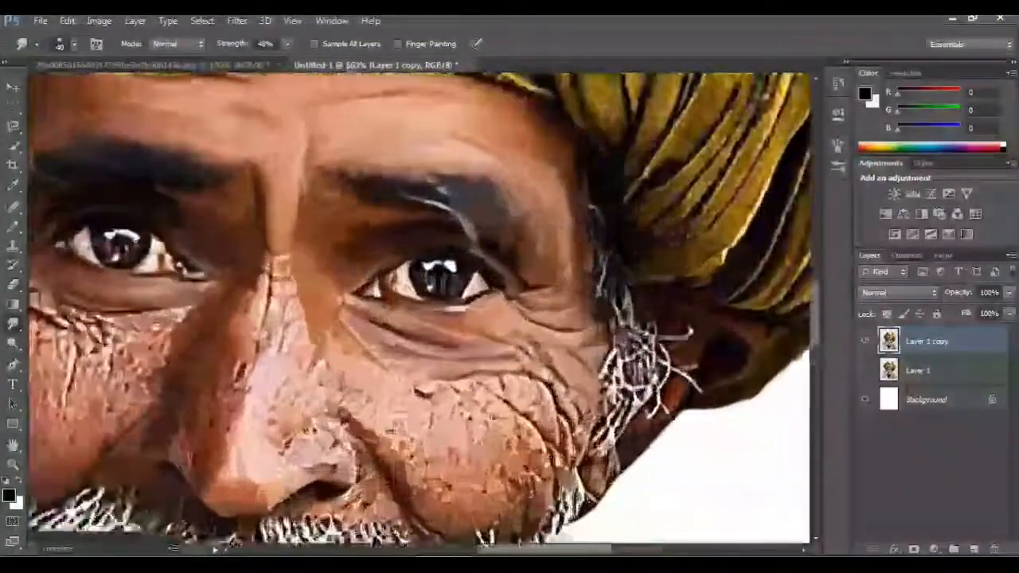
{"action": "scroll", "coordinate": [419, 306], "scroll_direction": "left", "scroll_amount": 3}
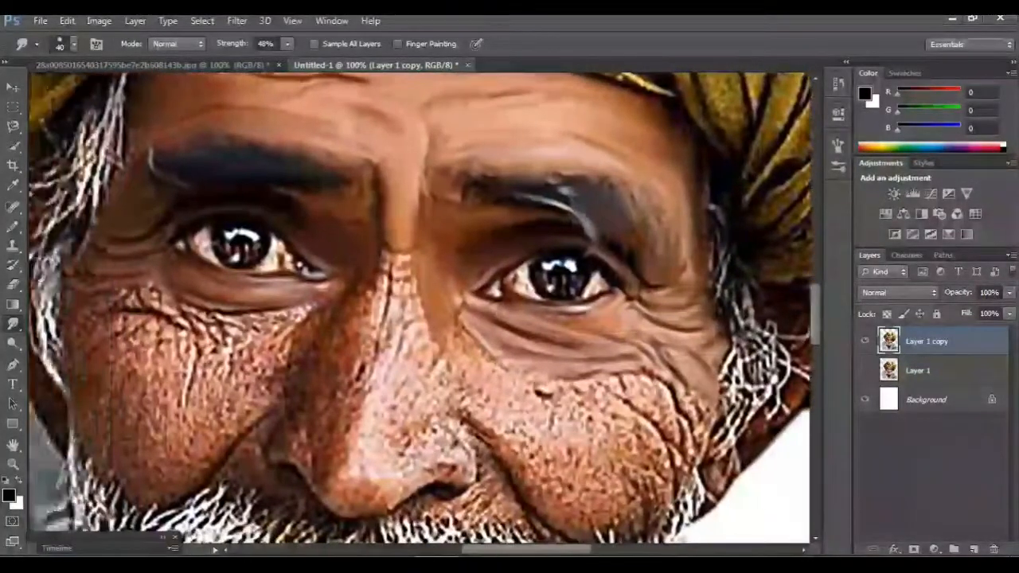
{"action": "scroll", "coordinate": [419, 306], "scroll_direction": "down", "scroll_amount": 2}
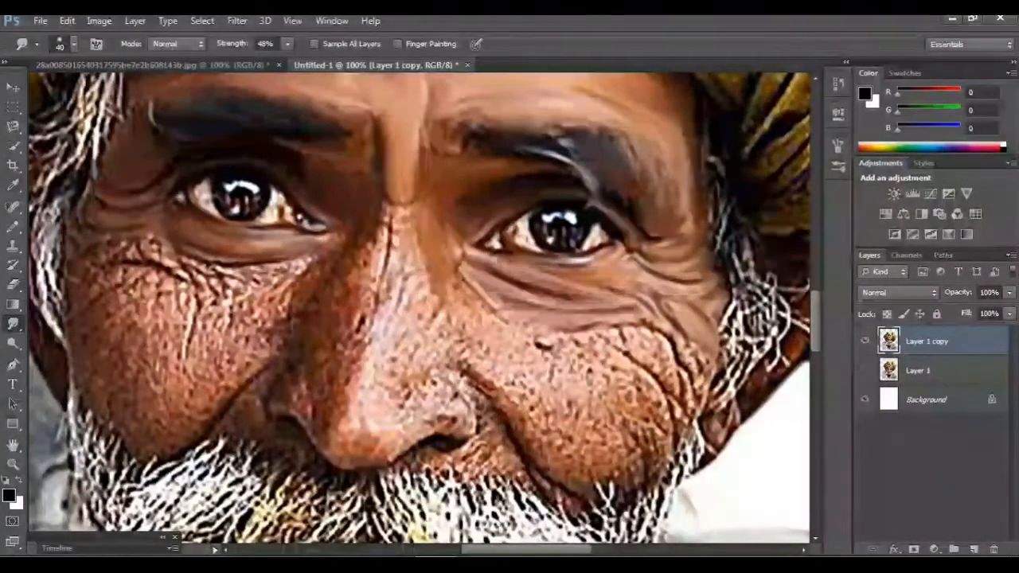
{"action": "key", "text": "ctrl+plus"}
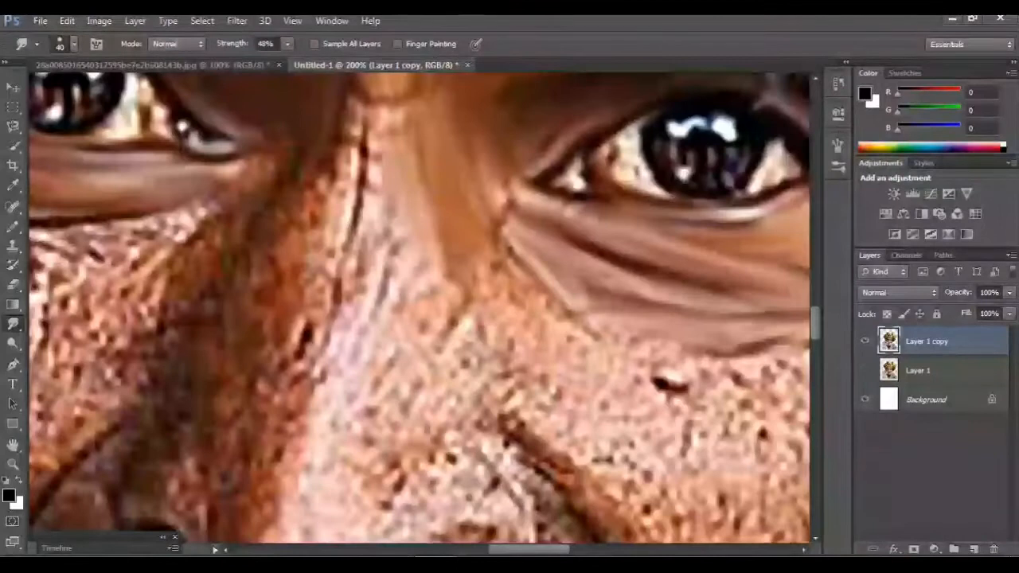
{"action": "scroll", "coordinate": [420, 307], "scroll_direction": "left", "scroll_amount": 2}
{"action": "scroll", "coordinate": [420, 306], "scroll_direction": "up", "scroll_amount": 2}
{"action": "left_click_drag", "start_coordinate": [460, 196], "coordinate": [460, 349]}
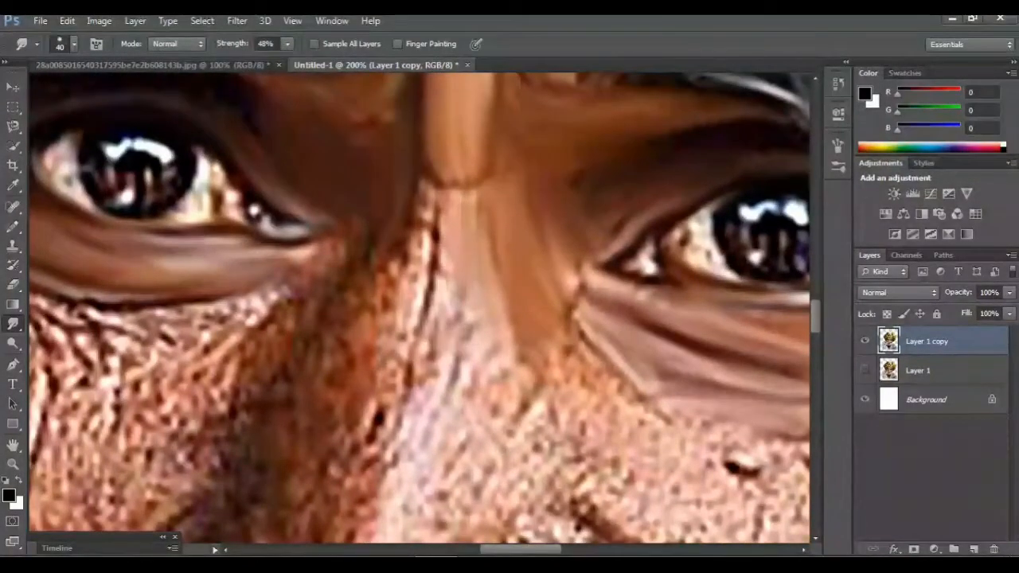
{"action": "left_click_drag", "start_coordinate": [452, 277], "coordinate": [449, 373]}
{"action": "left_click_drag", "start_coordinate": [456, 326], "coordinate": [495, 417]}
{"action": "left_click_drag", "start_coordinate": [442, 371], "coordinate": [426, 442]}
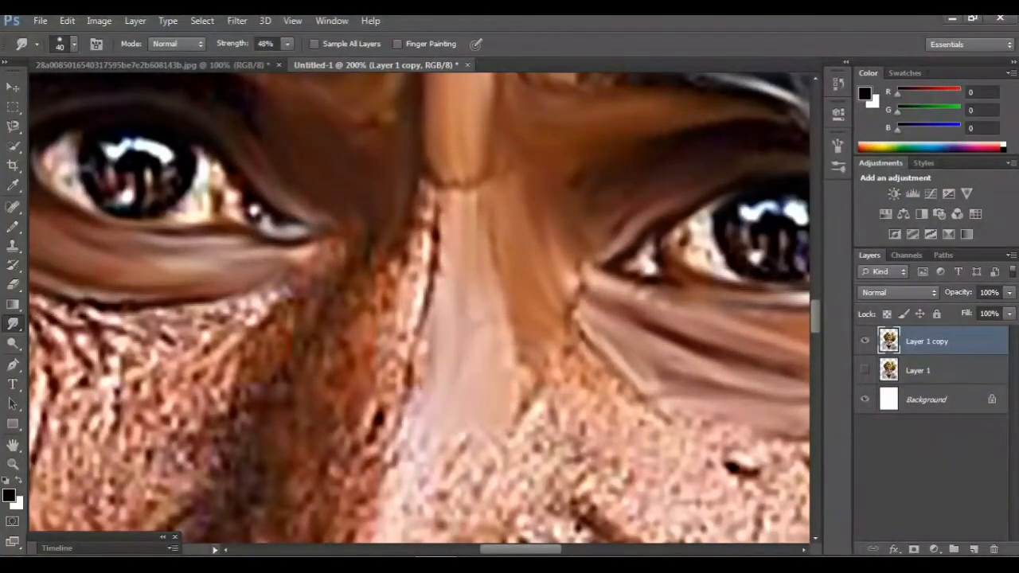
- Smudge the sides, tip and nostril of the nose smooth, and compare the result with the unsmudged Layer 1
{"action": "scroll", "coordinate": [420, 306], "scroll_direction": "down", "scroll_amount": 5}
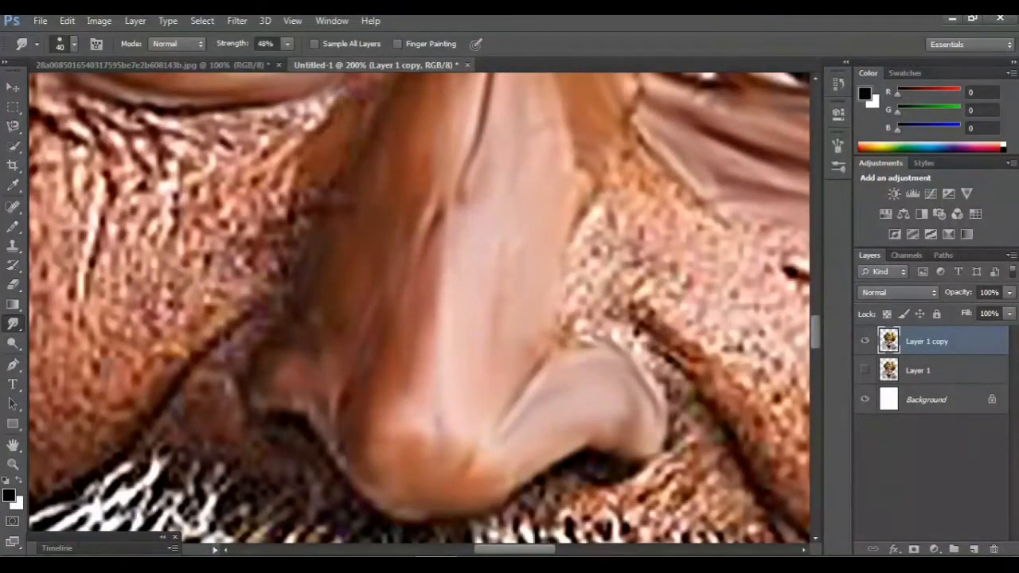
{"action": "left_click_drag", "start_coordinate": [339, 107], "coordinate": [290, 145]}
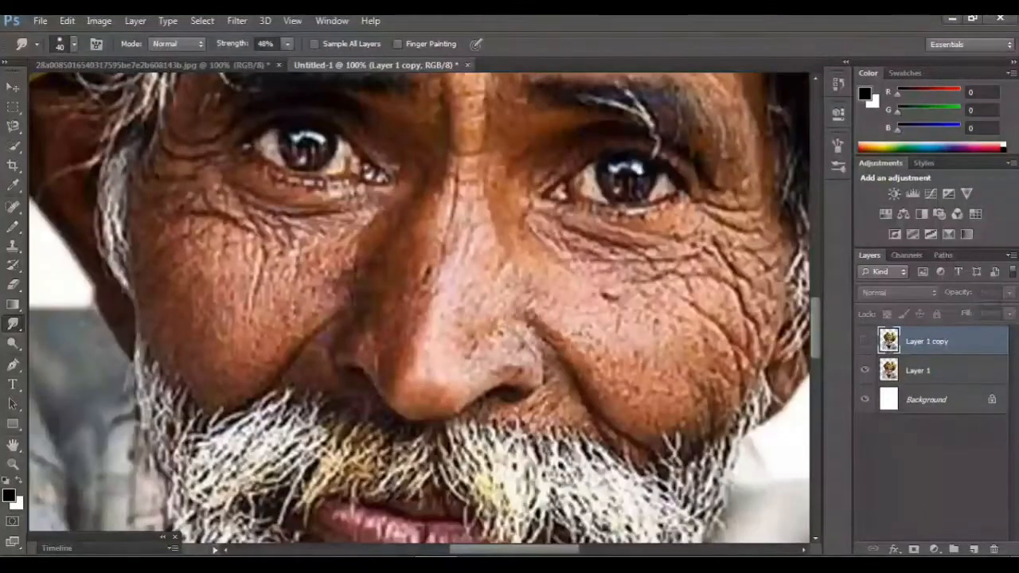
{"action": "left_click", "coordinate": [865, 342]}
{"action": "left_click", "coordinate": [865, 370]}
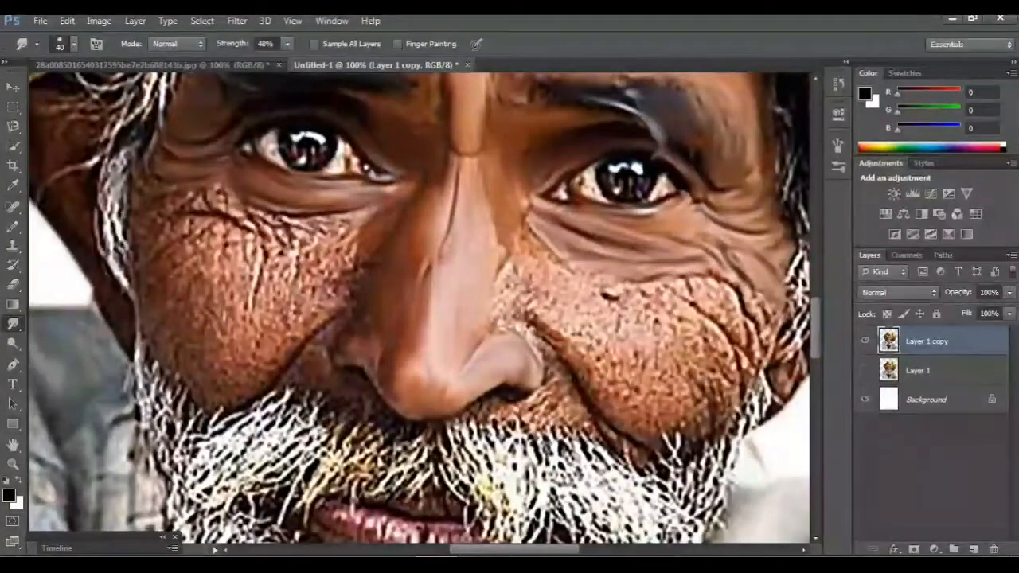
- Smudge the left-hand cheek from beside the nose across the eye wrinkles and out to the edge of the face
{"action": "key", "text": "ctrl+plus"}
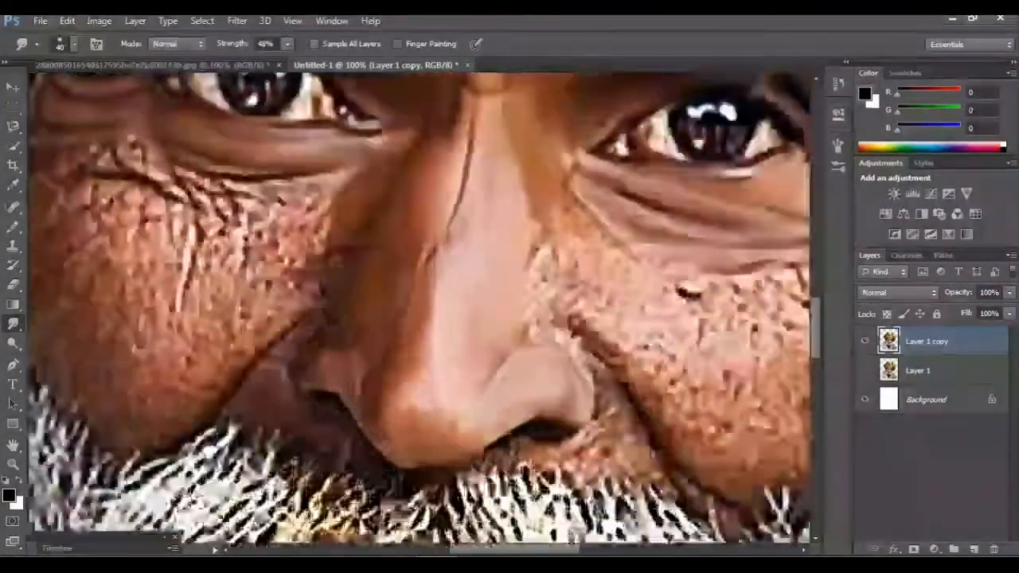
{"action": "mouse_move", "coordinate": [335, 318]}
{"action": "left_mouse_down"}
{"action": "mouse_move", "coordinate": [539, 319]}
{"action": "mouse_move", "coordinate": [446, 355]}
{"action": "left_mouse_up"}
{"action": "scroll", "coordinate": [420, 306], "scroll_direction": "up", "scroll_amount": 4}
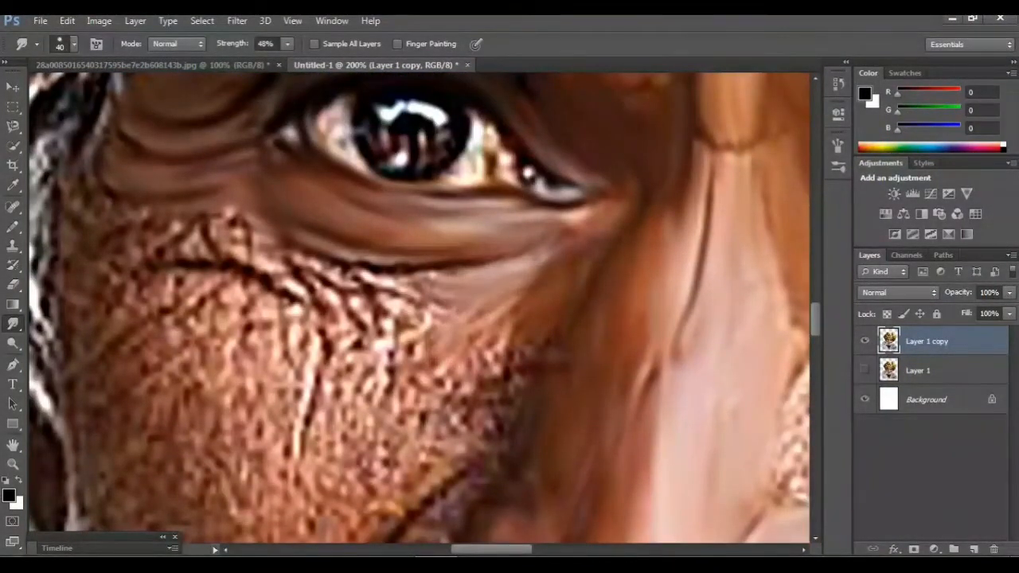
{"action": "left_click_drag", "start_coordinate": [527, 297], "coordinate": [474, 358]}
{"action": "mouse_move", "coordinate": [538, 332]}
{"action": "left_mouse_down"}
{"action": "mouse_move", "coordinate": [481, 366]}
{"action": "mouse_move", "coordinate": [495, 395]}
{"action": "mouse_move", "coordinate": [470, 445]}
{"action": "left_mouse_up"}
{"action": "mouse_move", "coordinate": [519, 347]}
{"action": "left_mouse_down"}
{"action": "mouse_move", "coordinate": [471, 422]}
{"action": "mouse_move", "coordinate": [442, 414]}
{"action": "left_mouse_up"}
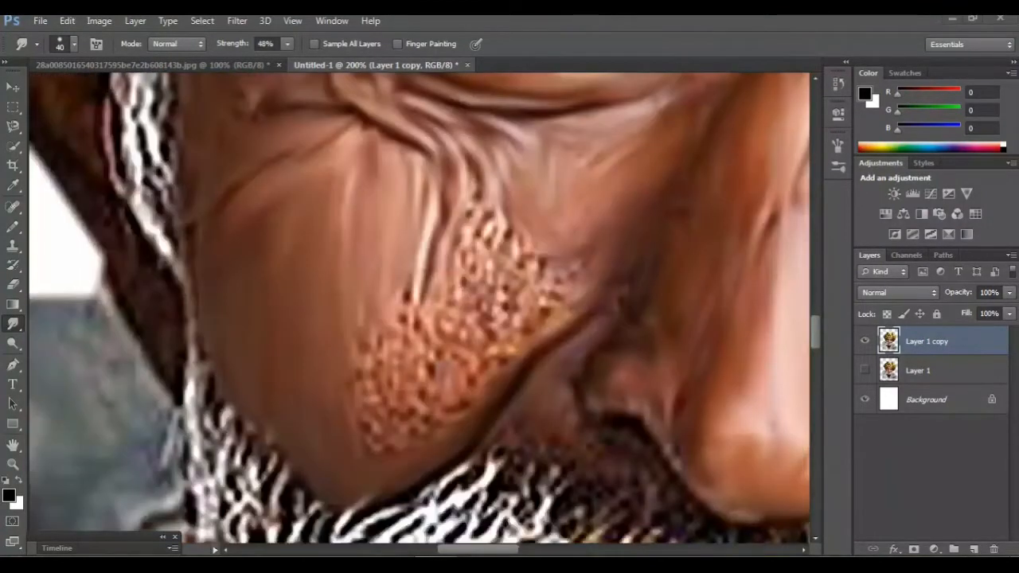
- Smudge the remaining rough patch in the middle of the left-hand cheek down to the fold above the moustache
{"action": "left_click_drag", "start_coordinate": [550, 248], "coordinate": [562, 305]}
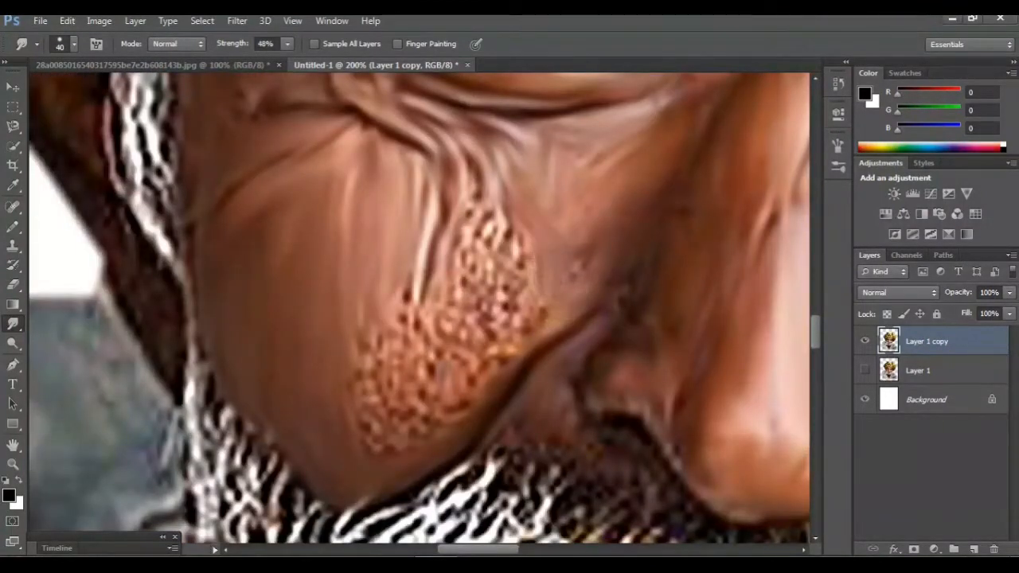
{"action": "left_click_drag", "start_coordinate": [520, 248], "coordinate": [524, 297]}
{"action": "mouse_move", "coordinate": [497, 203]}
{"action": "left_mouse_down"}
{"action": "mouse_move", "coordinate": [514, 256]}
{"action": "mouse_move", "coordinate": [494, 295]}
{"action": "left_mouse_up"}
{"action": "left_click_drag", "start_coordinate": [476, 218], "coordinate": [482, 291]}
{"action": "mouse_move", "coordinate": [470, 188]}
{"action": "left_mouse_down"}
{"action": "mouse_move", "coordinate": [479, 310]}
{"action": "mouse_move", "coordinate": [492, 331]}
{"action": "left_mouse_up"}
{"action": "left_click_drag", "start_coordinate": [433, 413], "coordinate": [511, 352]}
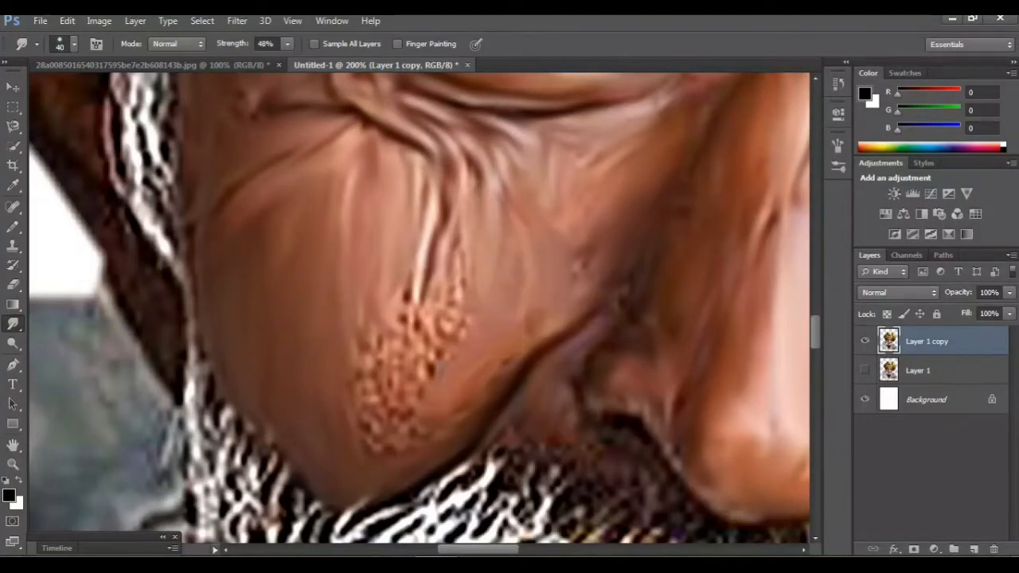
{"action": "left_click_drag", "start_coordinate": [383, 367], "coordinate": [404, 305]}
{"action": "left_click_drag", "start_coordinate": [389, 412], "coordinate": [452, 254]}
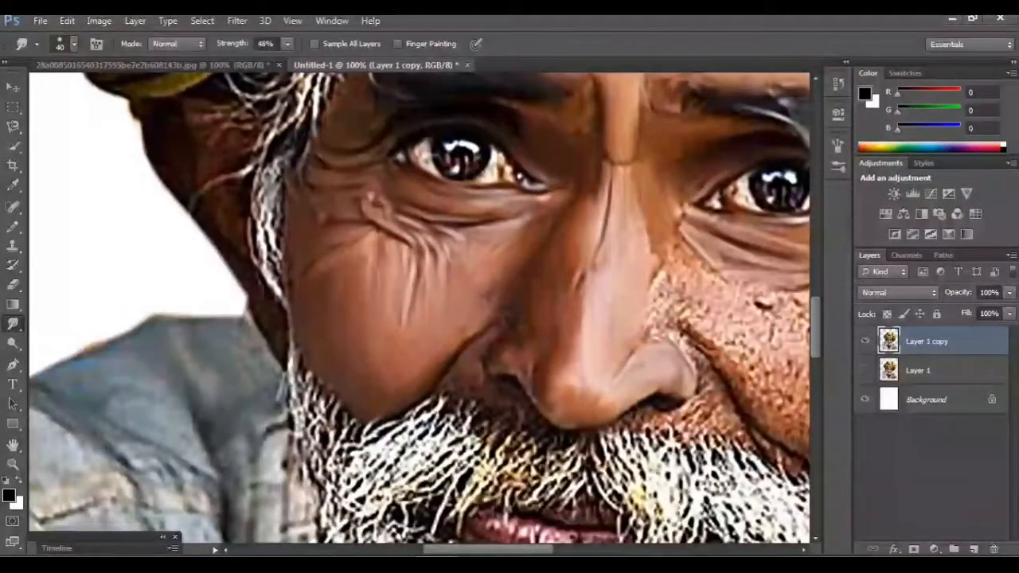
- Smudge the skin between the nose and the right-hand cheek, along the upper part of the smile fold
{"action": "scroll", "coordinate": [419, 307], "scroll_direction": "right", "scroll_amount": 5}
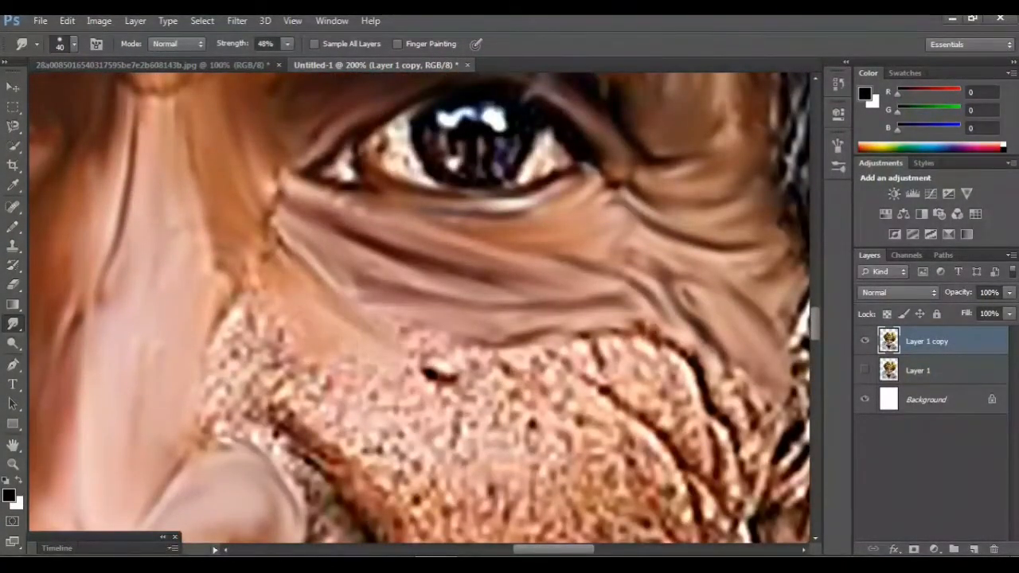
{"action": "left_click_drag", "start_coordinate": [273, 285], "coordinate": [306, 371]}
{"action": "mouse_move", "coordinate": [247, 301]}
{"action": "left_mouse_down"}
{"action": "mouse_move", "coordinate": [241, 397]}
{"action": "mouse_move", "coordinate": [339, 506]}
{"action": "left_mouse_up"}
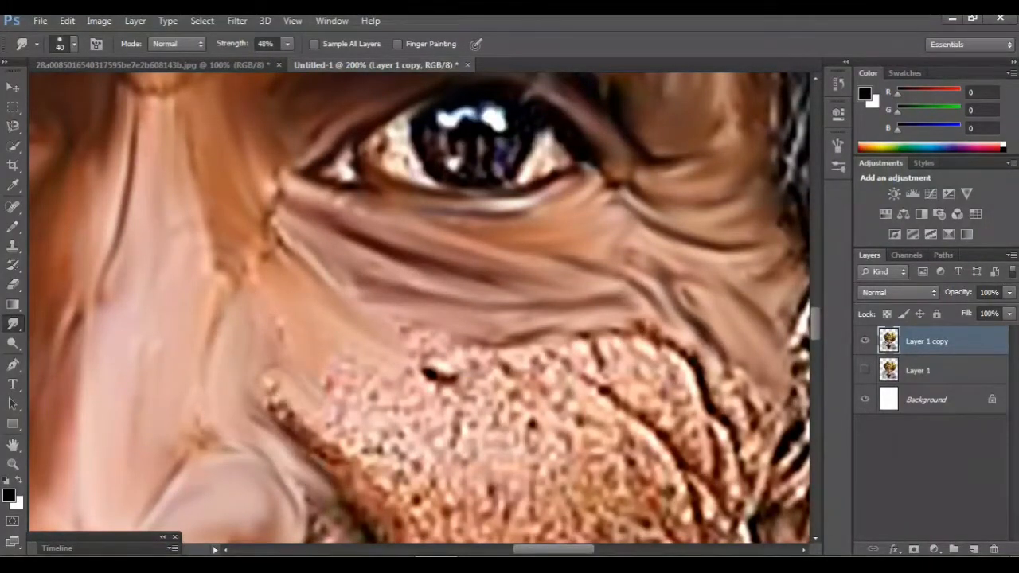
{"action": "left_click_drag", "start_coordinate": [277, 384], "coordinate": [342, 442]}
- Smudge the right-hand cheek smooth from the eye wrinkles down to the smile fold and the beard
{"action": "scroll", "coordinate": [421, 308], "scroll_direction": "right", "scroll_amount": 3}
{"action": "scroll", "coordinate": [420, 309], "scroll_direction": "down", "scroll_amount": 5}
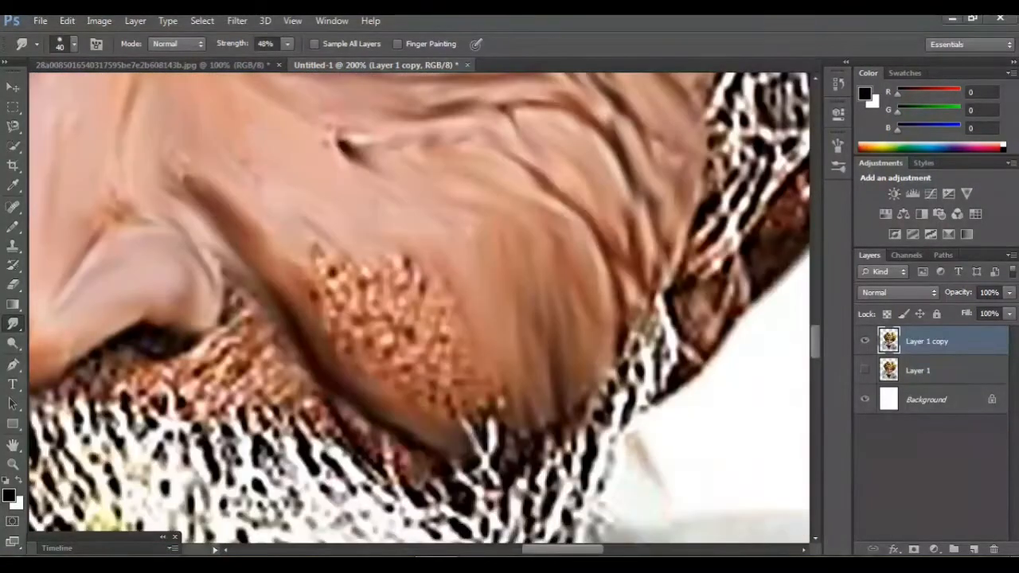
{"action": "left_click_drag", "start_coordinate": [374, 269], "coordinate": [405, 299]}
{"action": "left_click_drag", "start_coordinate": [402, 239], "coordinate": [446, 346]}
{"action": "left_click_drag", "start_coordinate": [398, 322], "coordinate": [314, 263]}
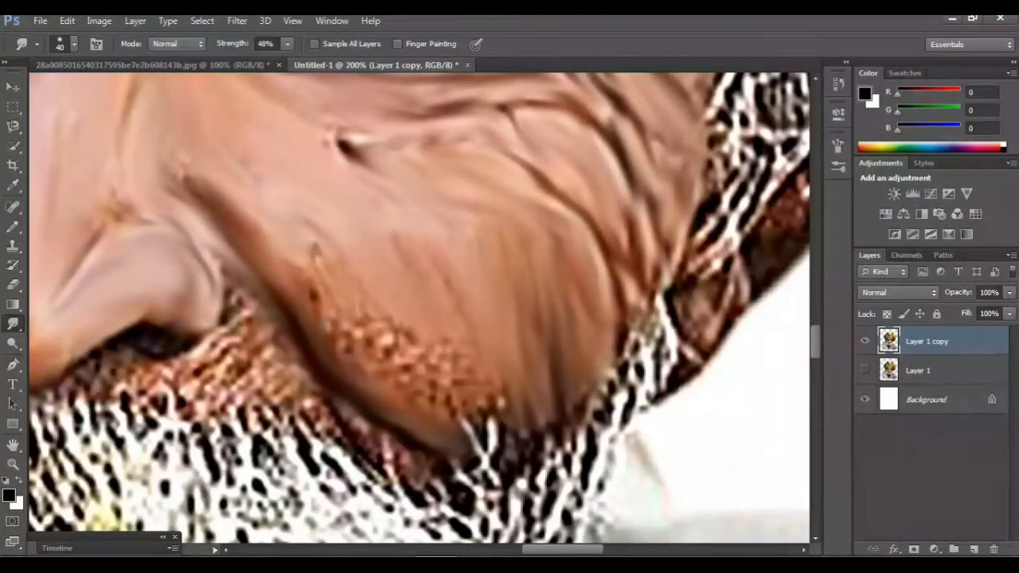
{"action": "left_click_drag", "start_coordinate": [330, 320], "coordinate": [402, 374]}
{"action": "left_click_drag", "start_coordinate": [385, 312], "coordinate": [508, 427]}
{"action": "left_click_drag", "start_coordinate": [424, 313], "coordinate": [470, 390]}
{"action": "left_click_drag", "start_coordinate": [411, 330], "coordinate": [460, 394]}
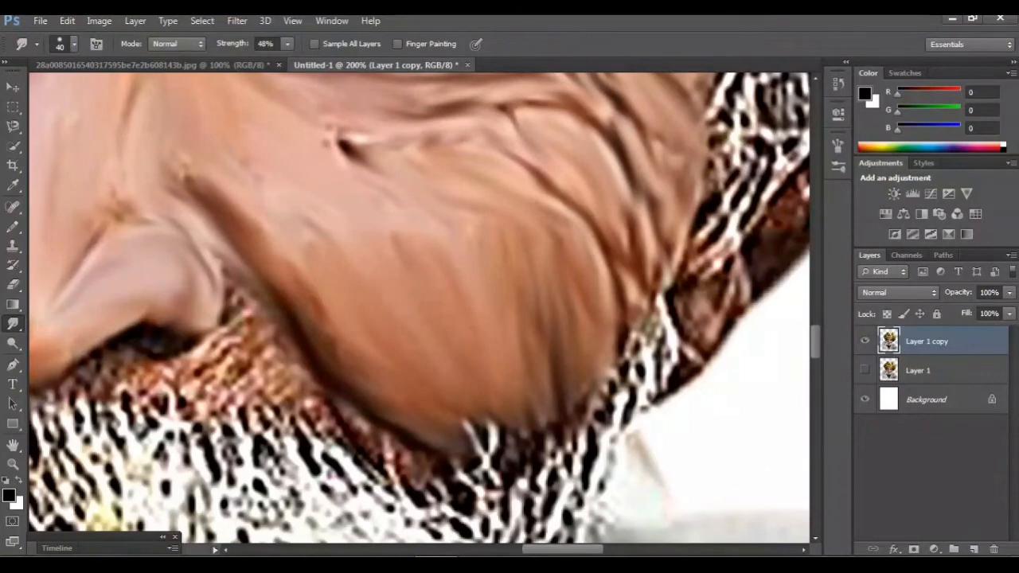
- Examine the smudged face as a whole, and the area between the nose and the moustache up close
{"action": "key", "text": "ctrl+minus"}
{"action": "key", "text": "ctrl+minus"}
{"action": "key", "text": "ctrl+minus"}
{"action": "left_click_drag", "start_coordinate": [369, 367], "coordinate": [477, 390]}
{"action": "scroll", "coordinate": [419, 306], "scroll_direction": "up", "scroll_amount": 5}
{"action": "scroll", "coordinate": [420, 306], "scroll_direction": "down", "scroll_amount": 7}
{"action": "key", "text": "ctrl+plus"}
{"action": "key", "text": "ctrl+plus"}
{"action": "key", "text": "ctrl+plus"}
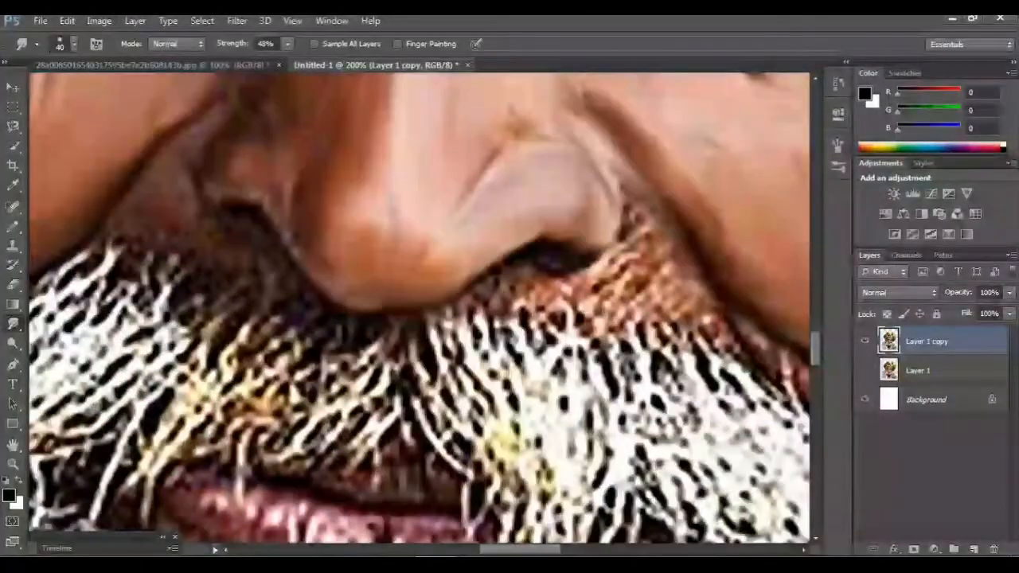
- Smudge the stubbly skin beneath the nose, from the right-hand smile fold across to the area under the left-hand nostril
{"action": "mouse_move", "coordinate": [697, 306]}
{"action": "left_mouse_down"}
{"action": "mouse_move", "coordinate": [646, 295]}
{"action": "mouse_move", "coordinate": [583, 304]}
{"action": "mouse_move", "coordinate": [637, 280]}
{"action": "mouse_move", "coordinate": [512, 294]}
{"action": "left_mouse_up"}
{"action": "scroll", "coordinate": [515, 292], "scroll_direction": "left", "scroll_amount": 1}
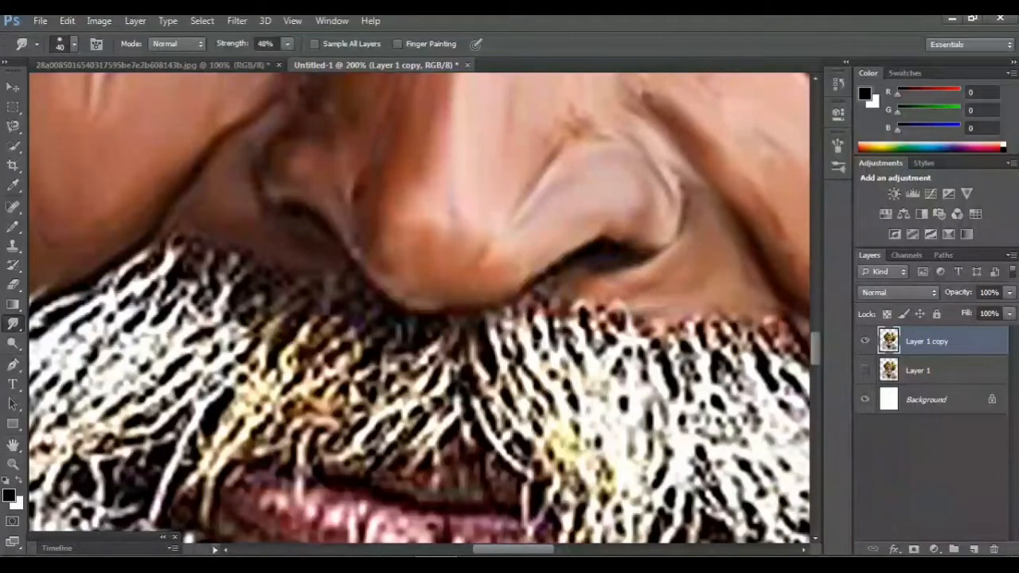
{"action": "mouse_move", "coordinate": [231, 296]}
{"action": "left_mouse_down"}
{"action": "mouse_move", "coordinate": [521, 250]}
{"action": "mouse_move", "coordinate": [484, 301]}
{"action": "left_mouse_up"}
- Smudge the moustache hairs along their growth direction from the left-hand half to the right-hand half, raising the brush size to 50
{"action": "left_click_drag", "start_coordinate": [550, 236], "coordinate": [487, 288]}
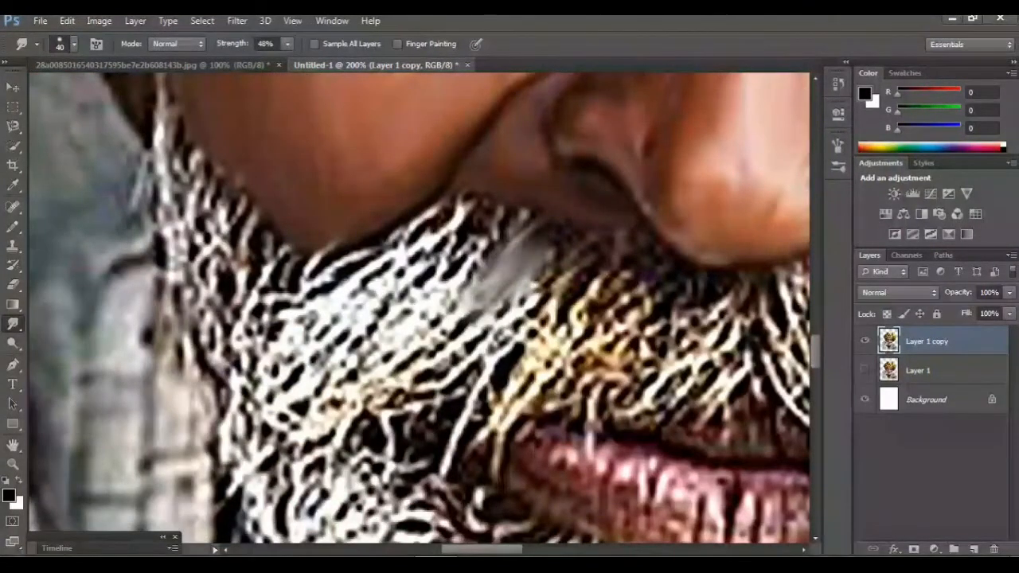
{"action": "mouse_move", "coordinate": [566, 239]}
{"action": "left_mouse_down"}
{"action": "mouse_move", "coordinate": [535, 306]}
{"action": "mouse_move", "coordinate": [541, 343]}
{"action": "mouse_move", "coordinate": [487, 454]}
{"action": "left_mouse_up"}
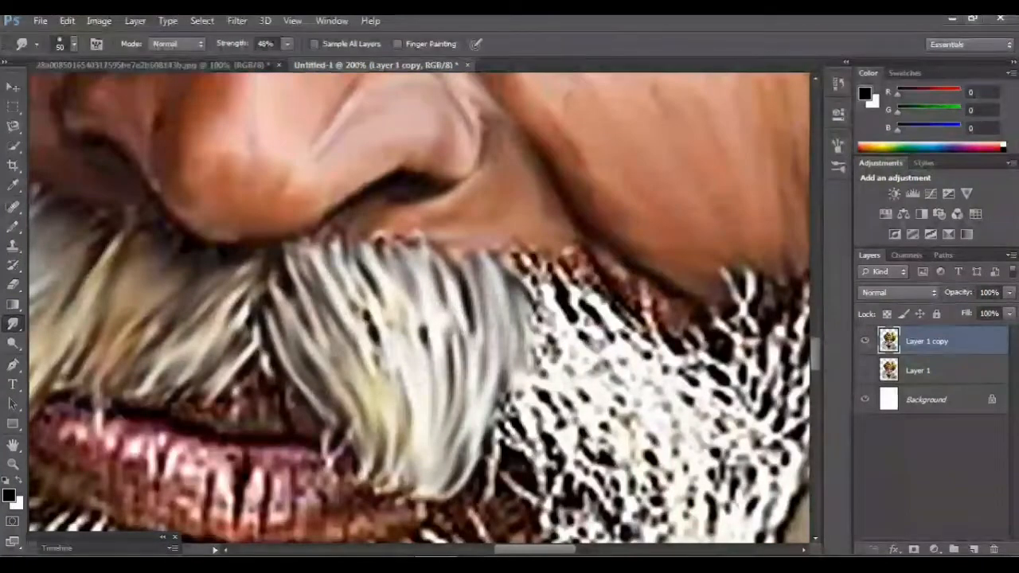
{"action": "left_click_drag", "start_coordinate": [510, 319], "coordinate": [355, 318]}
{"action": "left_click_drag", "start_coordinate": [426, 275], "coordinate": [492, 351]}
{"action": "mouse_move", "coordinate": [402, 263]}
{"action": "left_mouse_down"}
{"action": "mouse_move", "coordinate": [463, 323]}
{"action": "mouse_move", "coordinate": [451, 348]}
{"action": "left_mouse_up"}
{"action": "left_click_drag", "start_coordinate": [365, 258], "coordinate": [477, 489]}
{"action": "left_click_drag", "start_coordinate": [434, 351], "coordinate": [500, 453]}
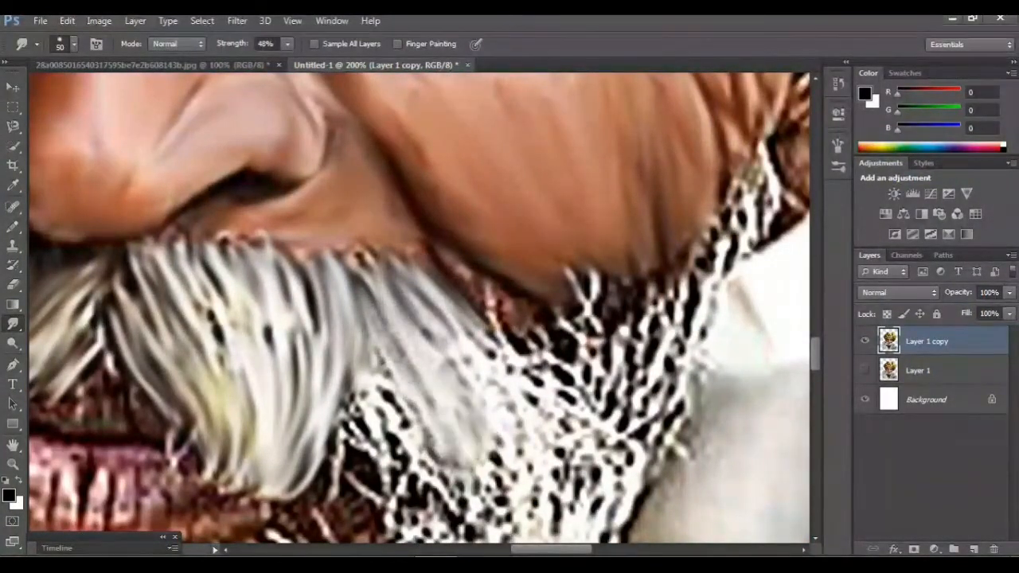
- Smudge the outer right-hand end of the moustache down to the jaw and the skin beside the smile fold
{"action": "left_click_drag", "start_coordinate": [440, 326], "coordinate": [545, 454]}
{"action": "left_click_drag", "start_coordinate": [470, 323], "coordinate": [579, 455]}
{"action": "left_click_drag", "start_coordinate": [487, 293], "coordinate": [527, 338]}
{"action": "mouse_move", "coordinate": [468, 275]}
{"action": "left_mouse_down"}
{"action": "mouse_move", "coordinate": [501, 325]}
{"action": "mouse_move", "coordinate": [543, 358]}
{"action": "left_mouse_up"}
{"action": "left_click_drag", "start_coordinate": [521, 338], "coordinate": [555, 380]}
{"action": "scroll", "coordinate": [549, 366], "scroll_direction": "down", "scroll_amount": 3}
{"action": "left_click_drag", "start_coordinate": [541, 280], "coordinate": [646, 390]}
- Smudge the lower tips of the right-hand moustache half into soft strands beside the corner of the mouth
{"action": "mouse_move", "coordinate": [374, 258]}
{"action": "left_mouse_down"}
{"action": "mouse_move", "coordinate": [474, 430]}
{"action": "mouse_move", "coordinate": [418, 362]}
{"action": "left_mouse_up"}
{"action": "left_click_drag", "start_coordinate": [339, 267], "coordinate": [402, 346]}
{"action": "left_click_drag", "start_coordinate": [350, 302], "coordinate": [417, 422]}
{"action": "left_click_drag", "start_coordinate": [326, 291], "coordinate": [362, 347]}
{"action": "left_click_drag", "start_coordinate": [315, 322], "coordinate": [362, 402]}
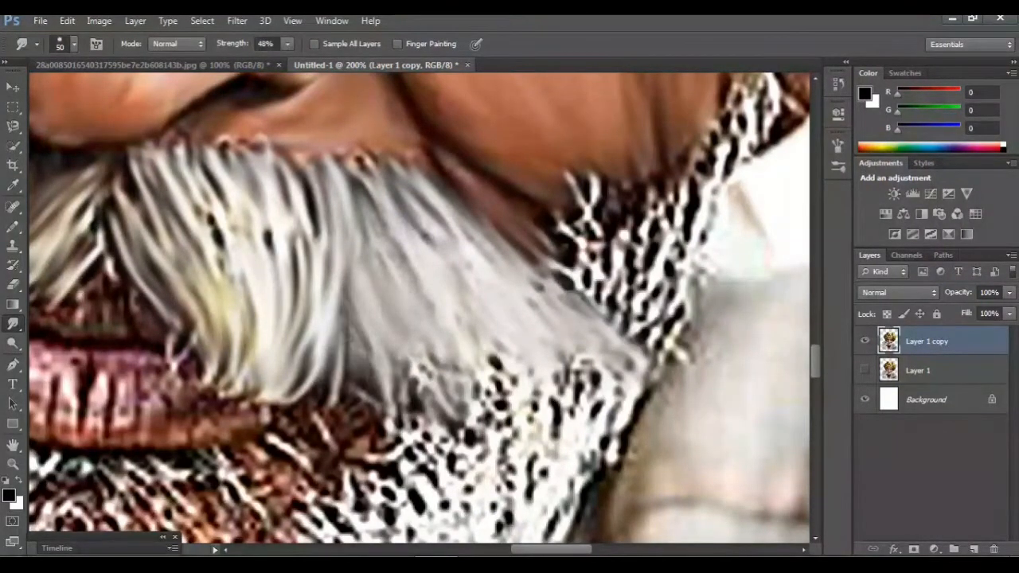
{"action": "left_click_drag", "start_coordinate": [406, 350], "coordinate": [458, 402]}
{"action": "key", "text": "ctrl+minus"}
{"action": "key", "text": "ctrl+minus"}
{"action": "key", "text": "ctrl+minus"}
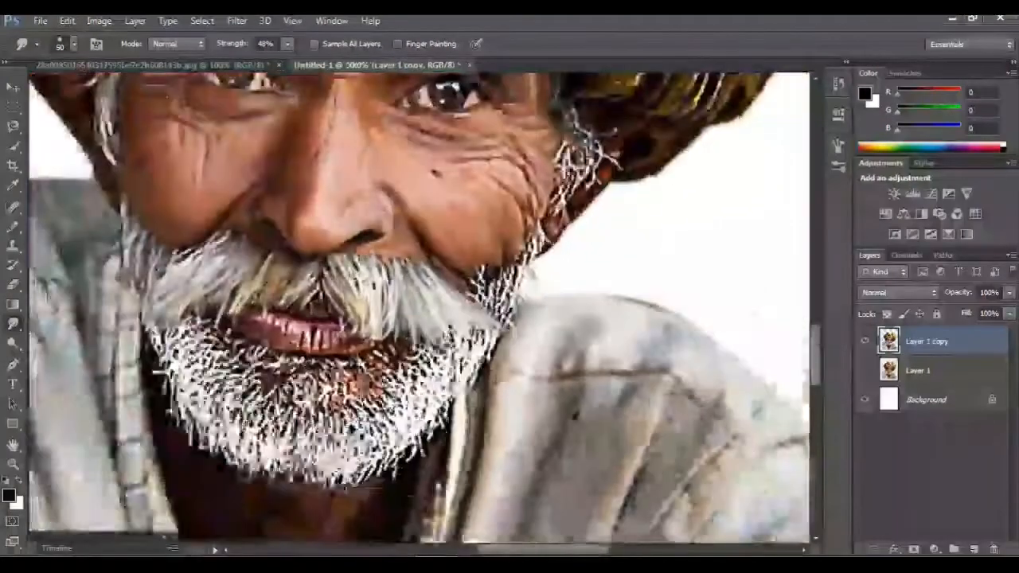
- Smudge the beard strip below the right-hand cheek, from the ear down to the end of the moustache
{"action": "key", "text": "ctrl+plus"}
{"action": "key", "text": "ctrl+plus"}
{"action": "key", "text": "ctrl+plus"}
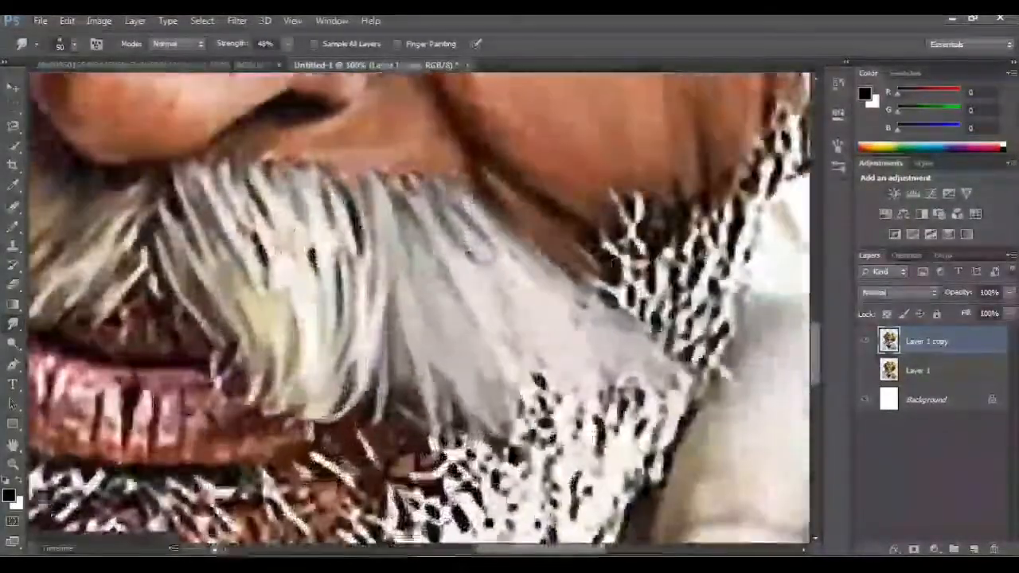
{"action": "left_click_drag", "start_coordinate": [510, 239], "coordinate": [355, 418]}
{"action": "mouse_move", "coordinate": [646, 266]}
{"action": "left_mouse_down"}
{"action": "mouse_move", "coordinate": [623, 331]}
{"action": "mouse_move", "coordinate": [637, 326]}
{"action": "left_mouse_up"}
{"action": "mouse_move", "coordinate": [662, 287]}
{"action": "left_mouse_down"}
{"action": "mouse_move", "coordinate": [672, 319]}
{"action": "mouse_move", "coordinate": [616, 367]}
{"action": "left_mouse_up"}
{"action": "scroll", "coordinate": [420, 307], "scroll_direction": "down", "scroll_amount": 5}
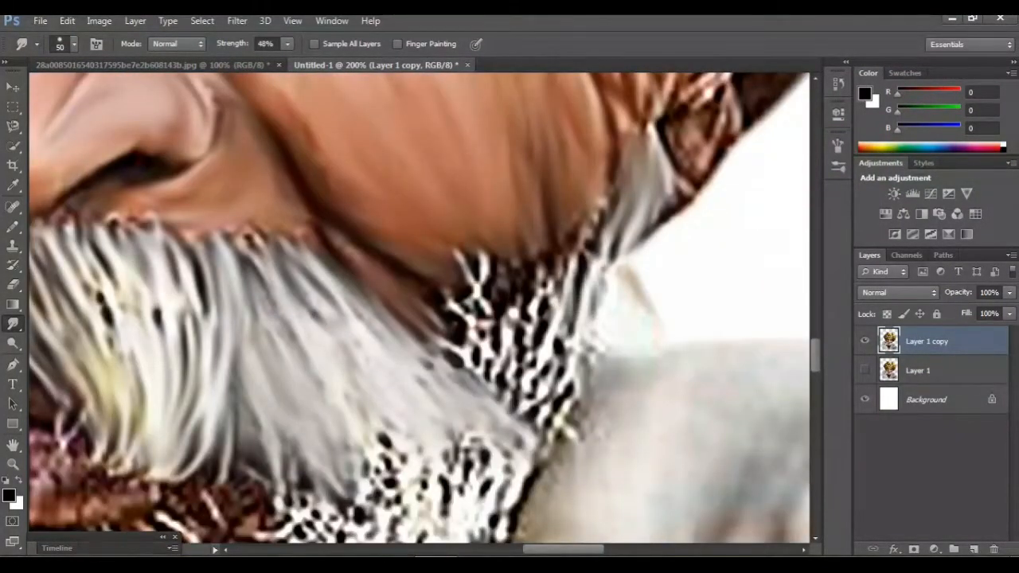
{"action": "left_click_drag", "start_coordinate": [596, 278], "coordinate": [598, 206]}
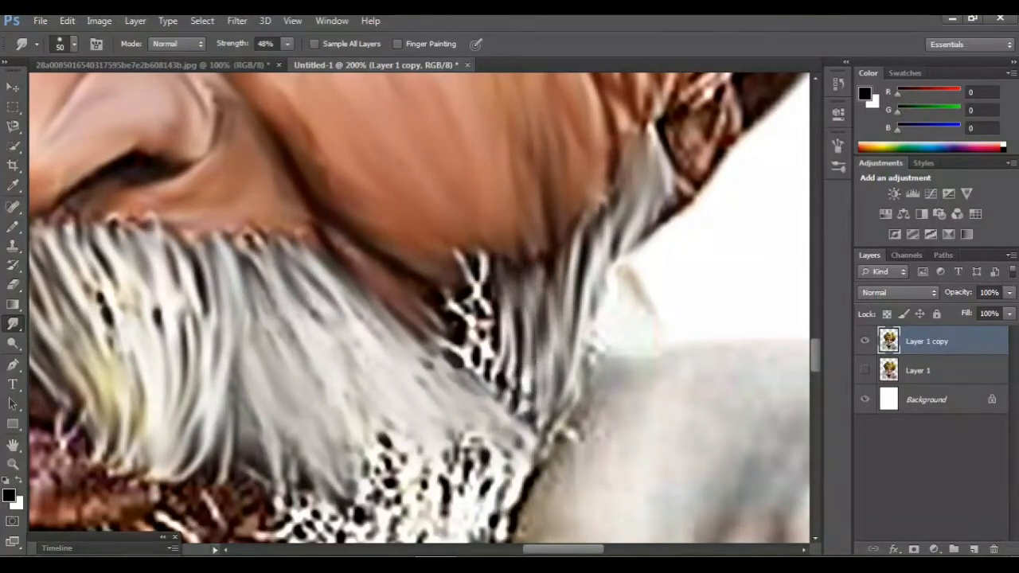
{"action": "scroll", "coordinate": [419, 307], "scroll_direction": "down", "scroll_amount": 3}
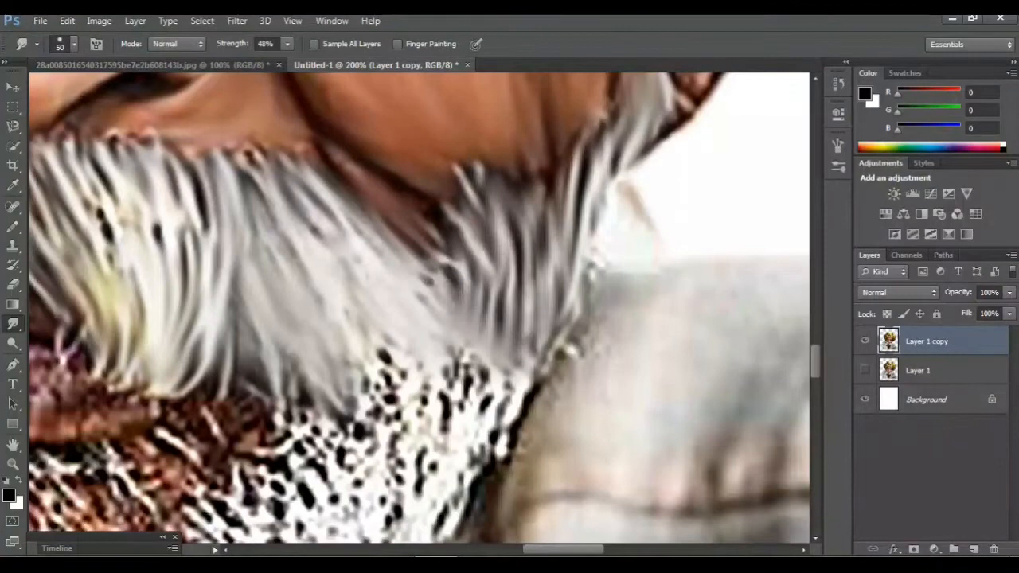
- Examine the smudged moustache and cheek beard in the whole portrait and up close
{"action": "key", "text": "ctrl+minus"}
{"action": "key", "text": "ctrl+minus"}
{"action": "key", "text": "ctrl+minus"}
{"action": "key", "text": "ctrl+minus"}
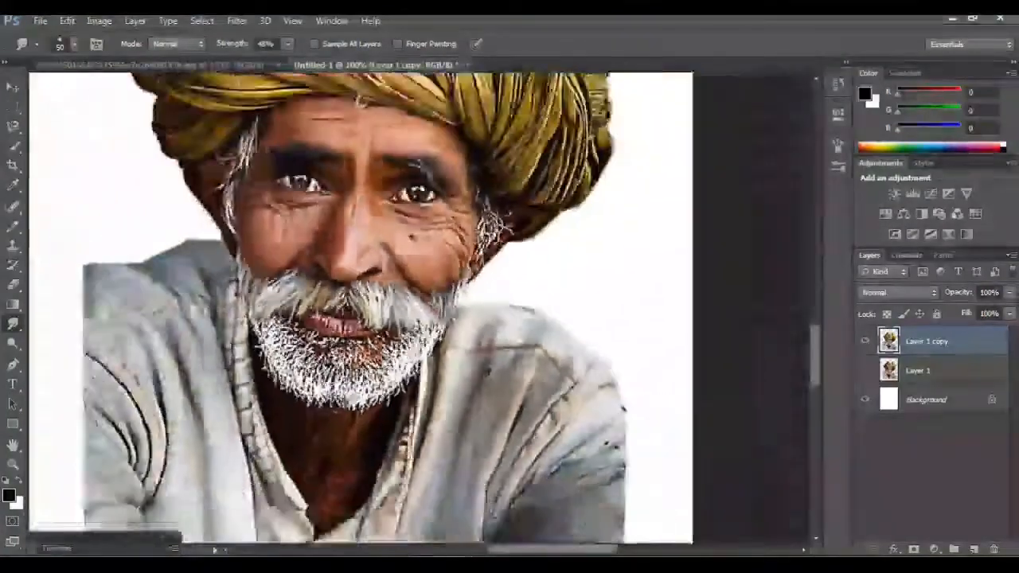
{"action": "key", "text": "ctrl+plus"}
{"action": "key", "text": "ctrl+plus"}
{"action": "key", "text": "ctrl+plus"}
{"action": "key", "text": "ctrl+plus"}
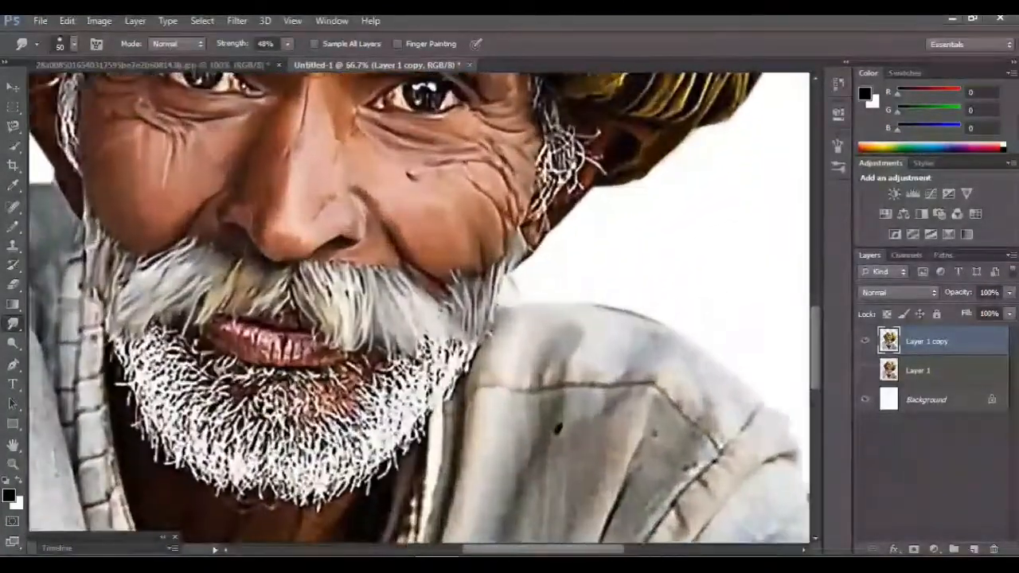
{"action": "key", "text": "ctrl+plus"}
{"action": "key", "text": "ctrl+plus"}
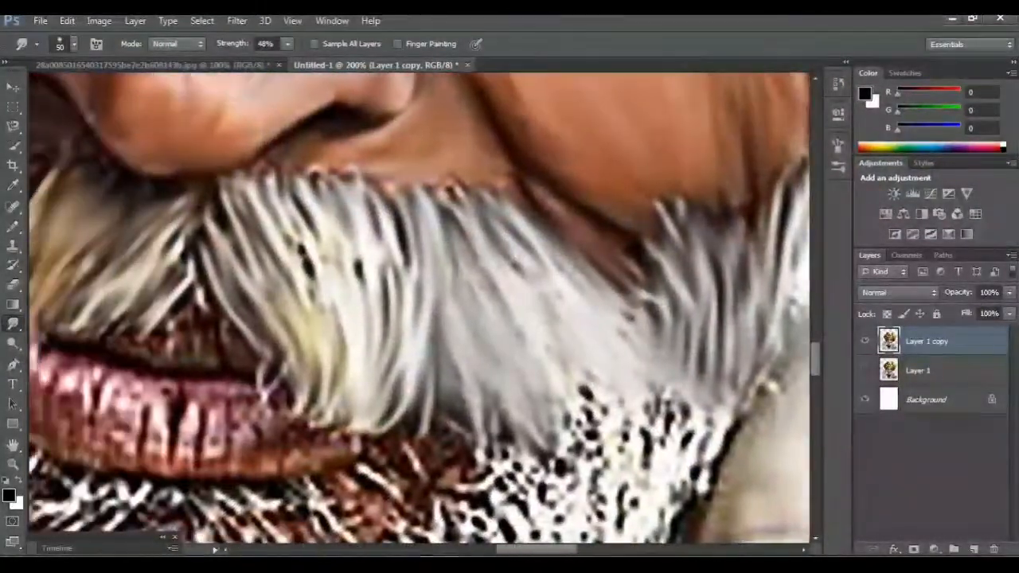
- Smudge the white beard around the chin into soft strands, from the right-hand jaw across to the left-hand side
{"action": "scroll", "coordinate": [420, 310], "scroll_direction": "down", "scroll_amount": 5}
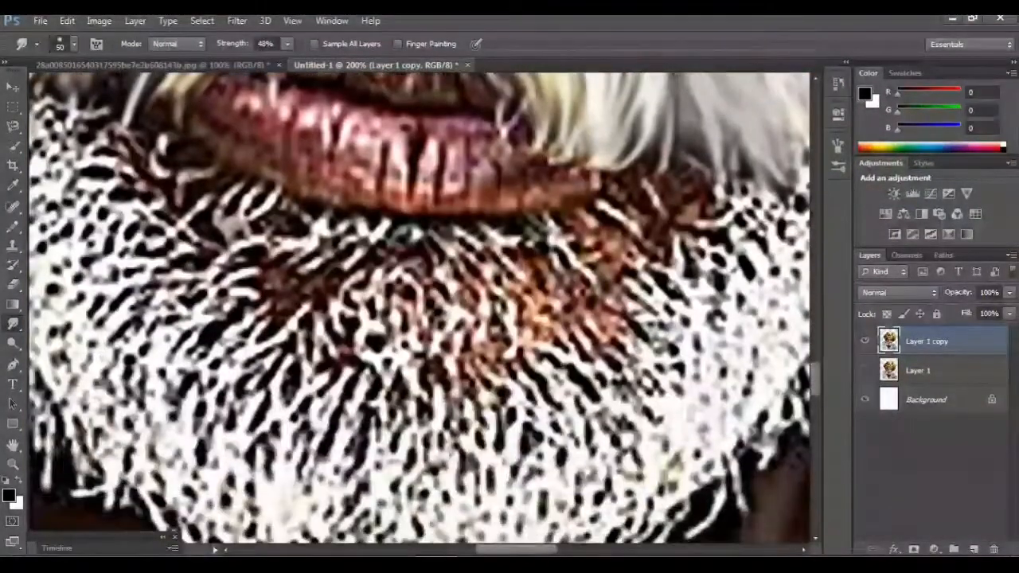
{"action": "key", "text": "ctrl+minus"}
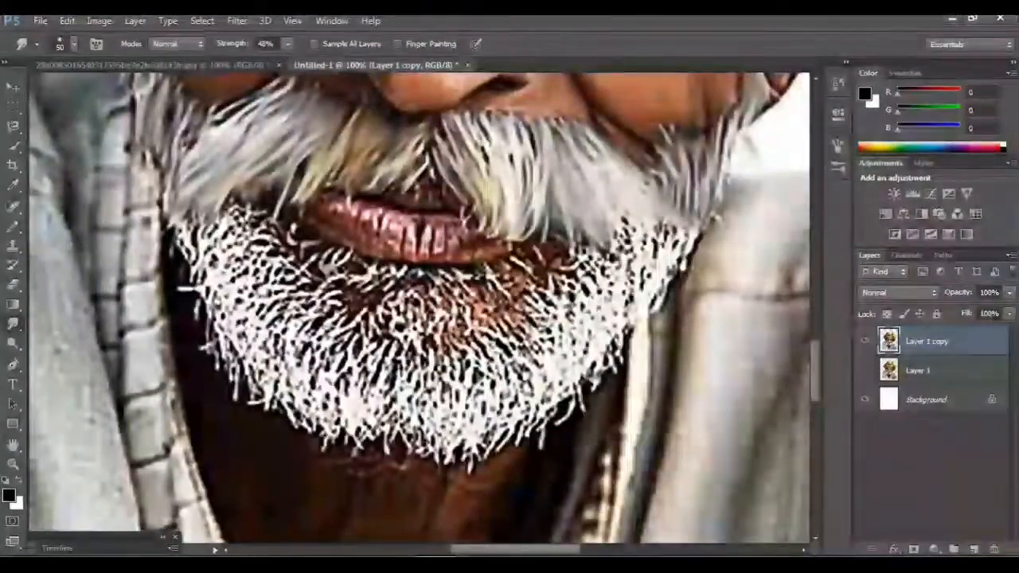
{"action": "mouse_move", "coordinate": [665, 221]}
{"action": "left_mouse_down"}
{"action": "mouse_move", "coordinate": [663, 274]}
{"action": "mouse_move", "coordinate": [677, 266]}
{"action": "left_mouse_up"}
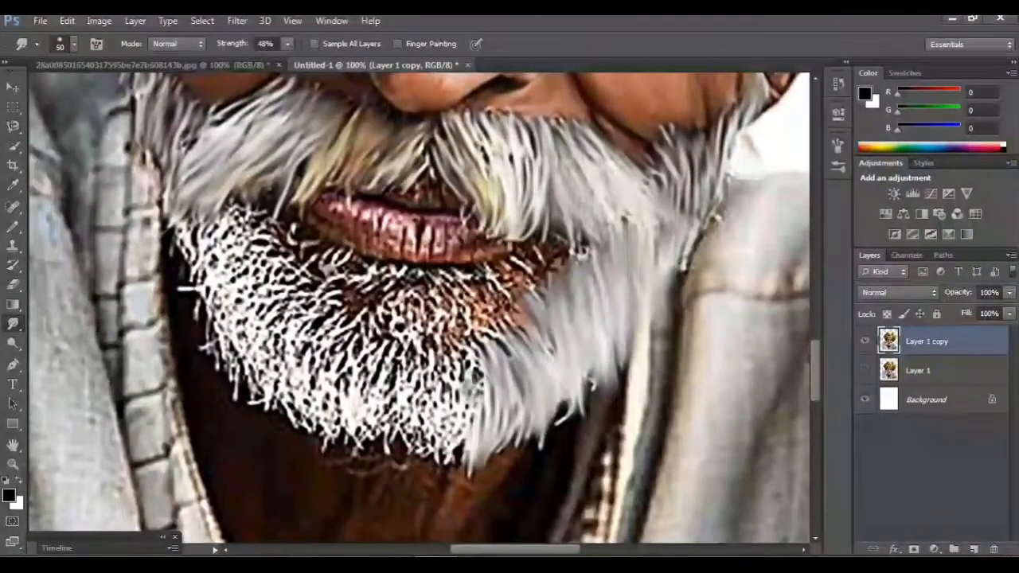
{"action": "mouse_move", "coordinate": [472, 354]}
{"action": "left_mouse_down"}
{"action": "mouse_move", "coordinate": [478, 386]}
{"action": "mouse_move", "coordinate": [459, 434]}
{"action": "left_mouse_up"}
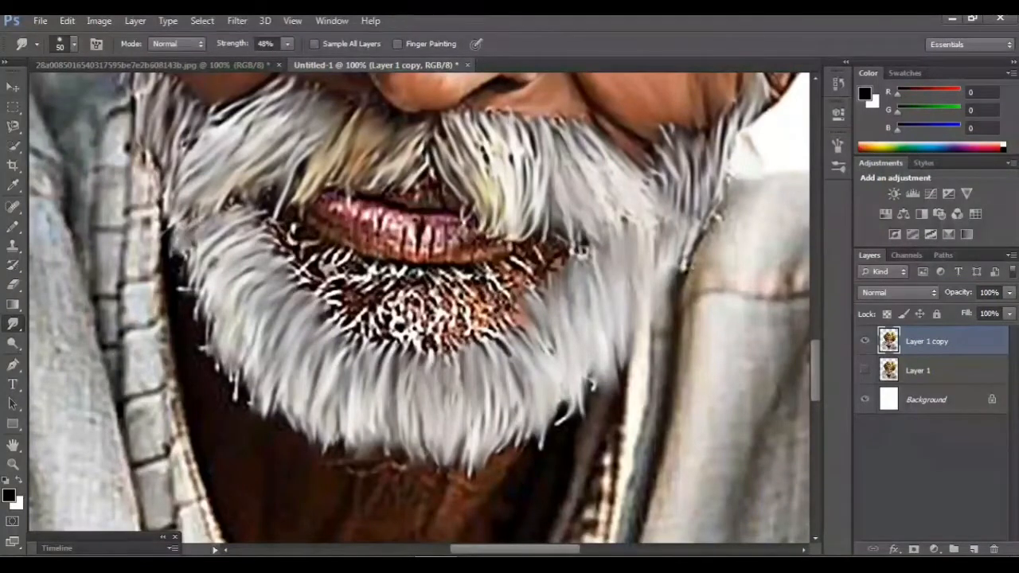
- Smudge the short hairs and skin between the lower lip and the chin beard
{"action": "key", "text": "ctrl+minus"}
{"action": "key", "text": "ctrl+minus"}
{"action": "key", "text": "ctrl+minus"}
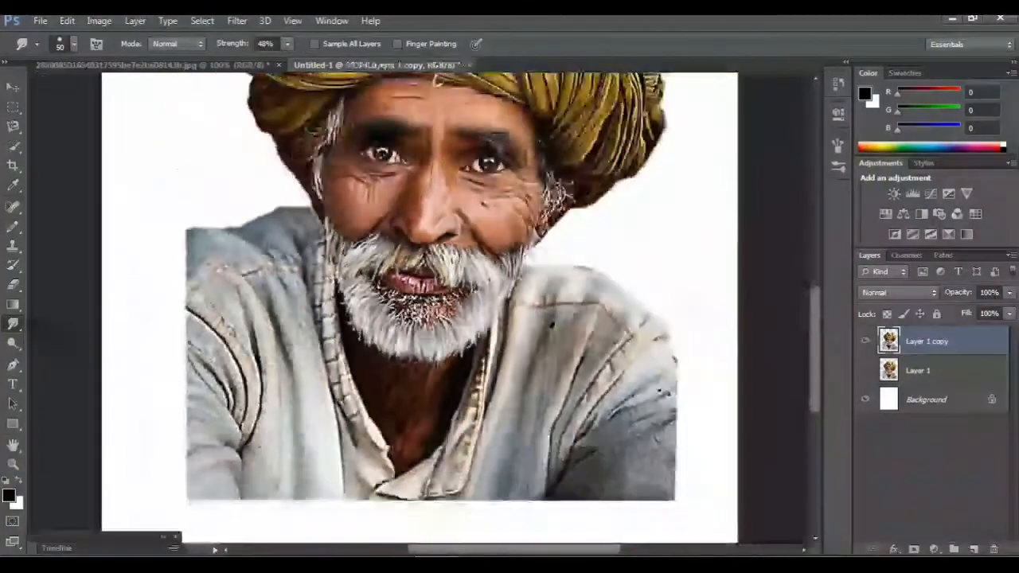
{"action": "key", "text": "ctrl+plus"}
{"action": "key", "text": "ctrl+plus"}
{"action": "key", "text": "ctrl+plus"}
{"action": "key", "text": "ctrl+plus"}
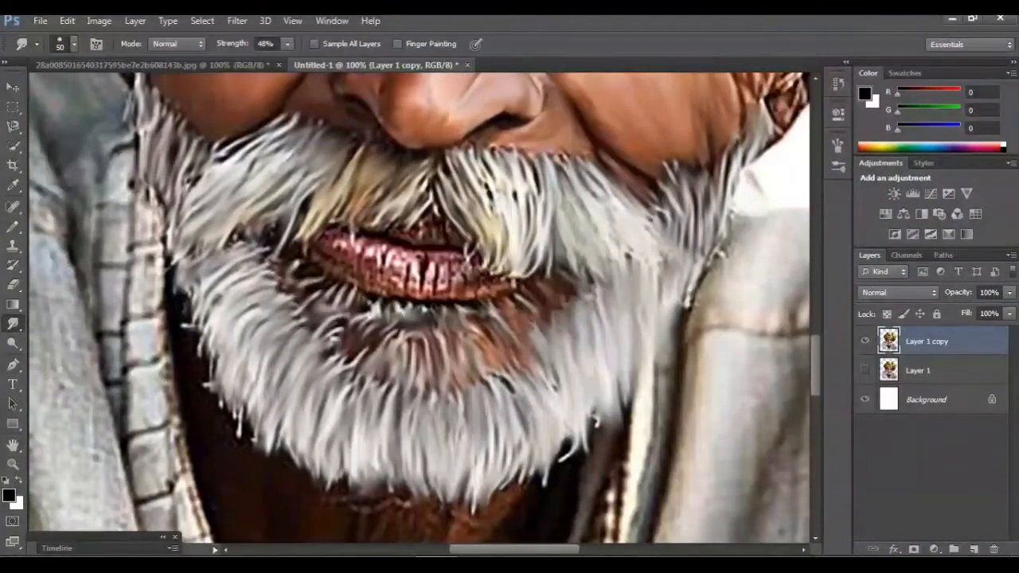
- Smudge the lips smooth from the left-hand corner to the right-hand corner, including the skin just above them
{"action": "key", "text": "ctrl+minus"}
{"action": "key", "text": "ctrl+plus"}
{"action": "key", "text": "ctrl+plus"}
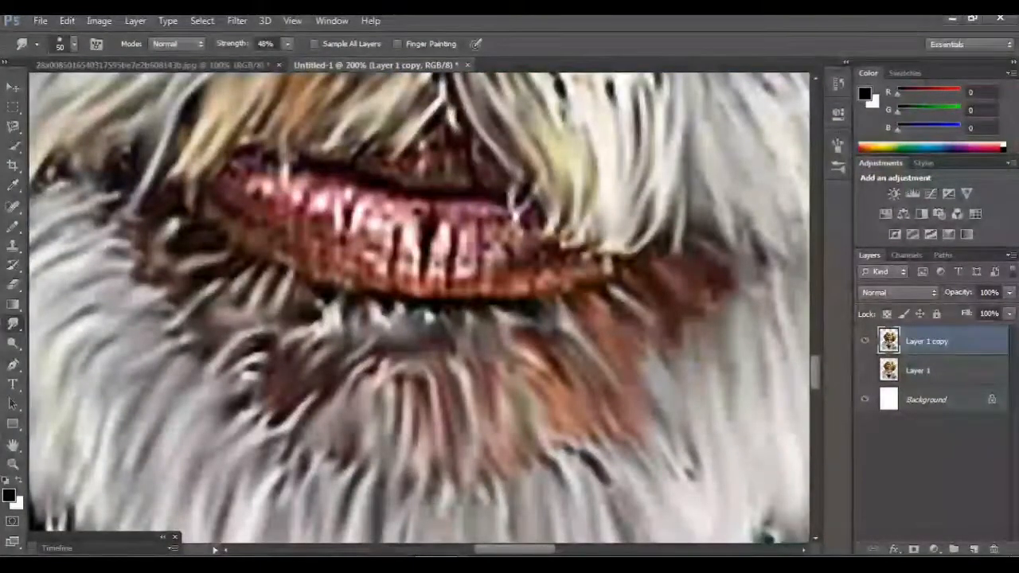
{"action": "mouse_move", "coordinate": [398, 263]}
{"action": "left_mouse_down"}
{"action": "mouse_move", "coordinate": [279, 239]}
{"action": "mouse_move", "coordinate": [223, 208]}
{"action": "left_mouse_up"}
{"action": "left_click_drag", "start_coordinate": [350, 217], "coordinate": [233, 171]}
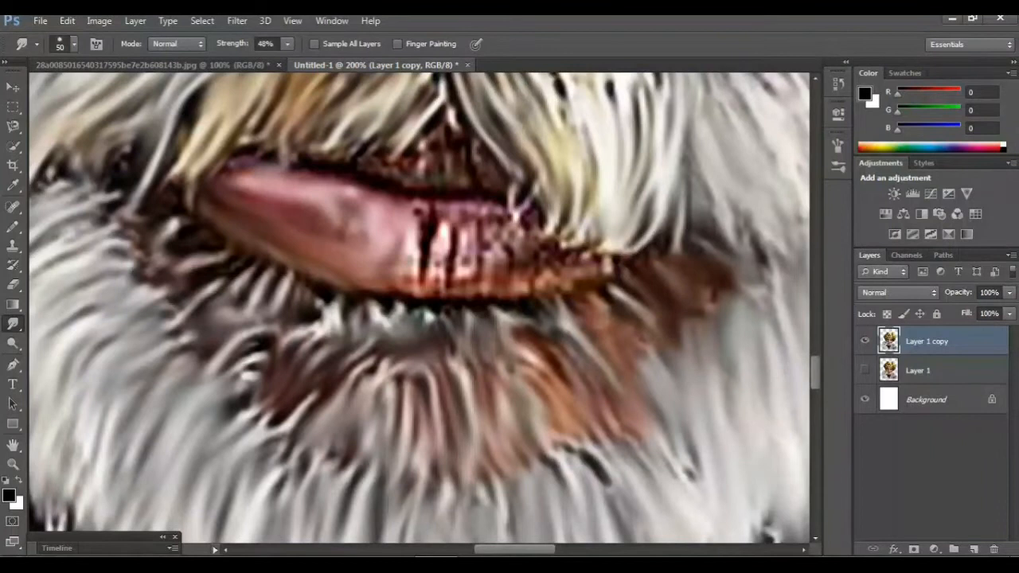
{"action": "mouse_move", "coordinate": [434, 219]}
{"action": "left_mouse_down"}
{"action": "mouse_move", "coordinate": [426, 246]}
{"action": "mouse_move", "coordinate": [453, 263]}
{"action": "mouse_move", "coordinate": [573, 251]}
{"action": "left_mouse_up"}
{"action": "left_click_drag", "start_coordinate": [413, 163], "coordinate": [456, 166]}
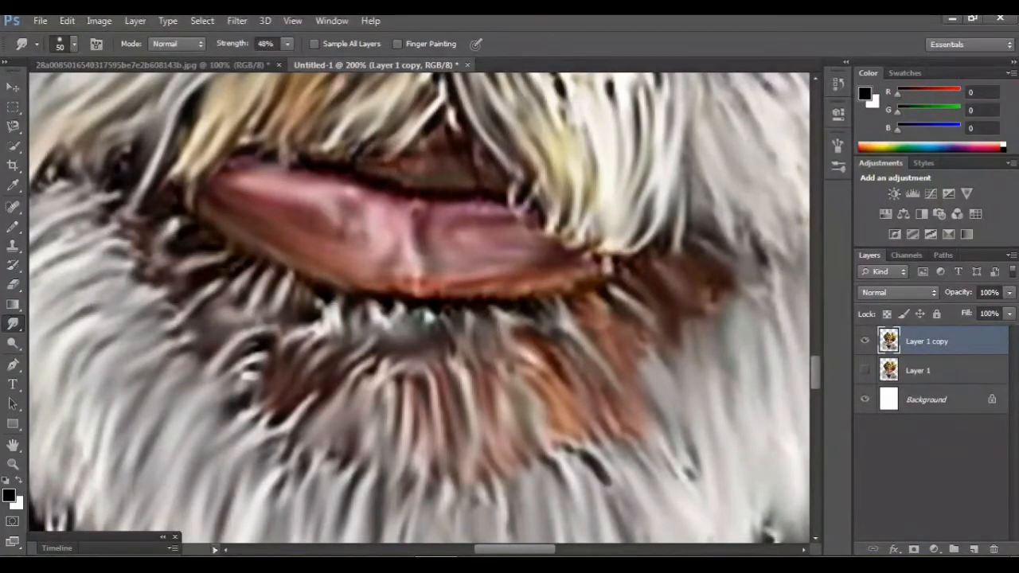
- Compare the smudged Layer 1 copy with the original Layer 1 by toggling their visibility, leaving only the smudged version shown
{"action": "key", "text": "ctrl+minus"}
{"action": "key", "text": "ctrl+minus"}
{"action": "key", "text": "ctrl+minus"}
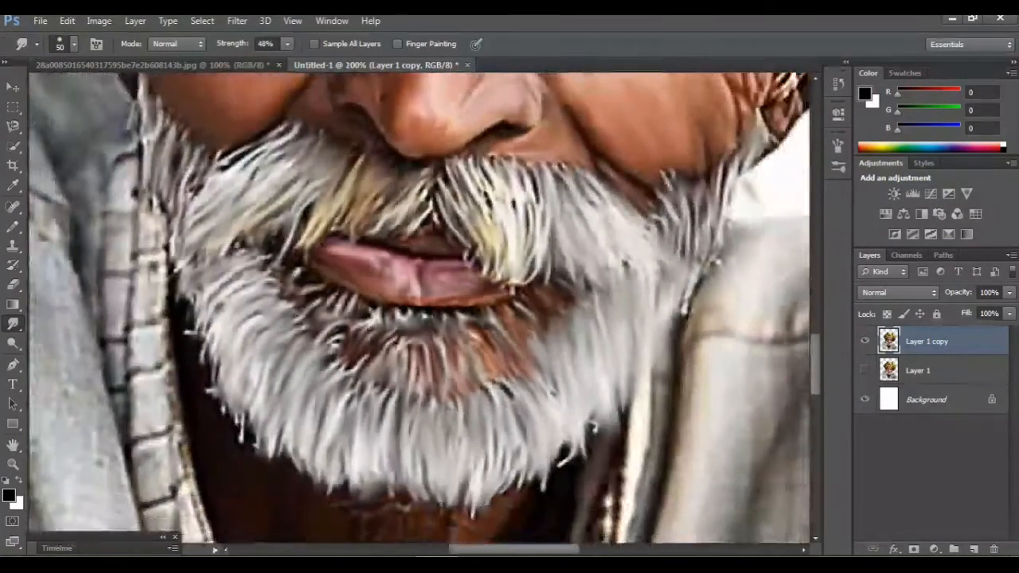
{"action": "scroll", "coordinate": [418, 306], "scroll_direction": "up", "scroll_amount": 5}
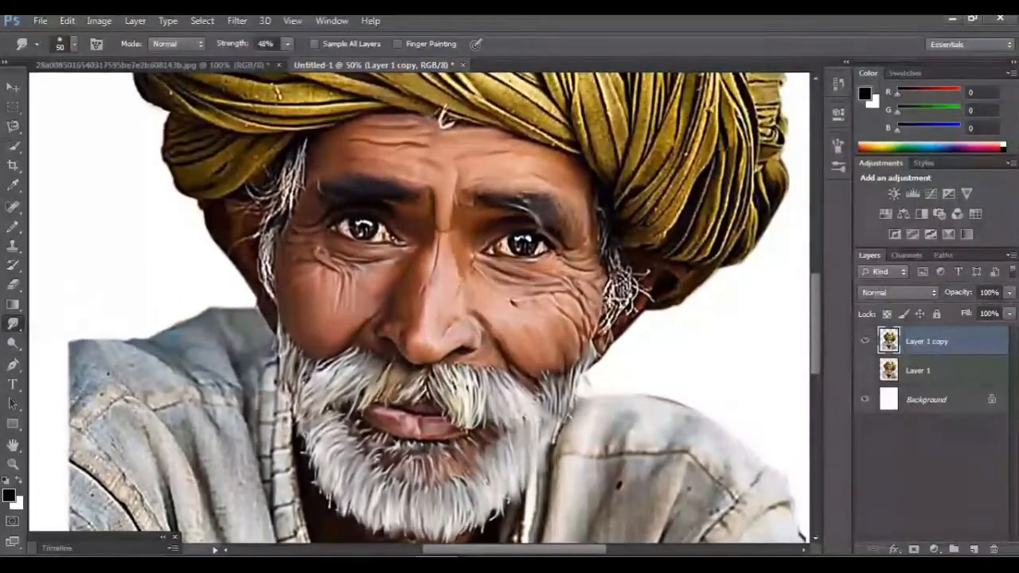
{"action": "left_click", "coordinate": [864, 340]}
{"action": "left_click", "coordinate": [864, 370]}
{"action": "left_click", "coordinate": [864, 341]}
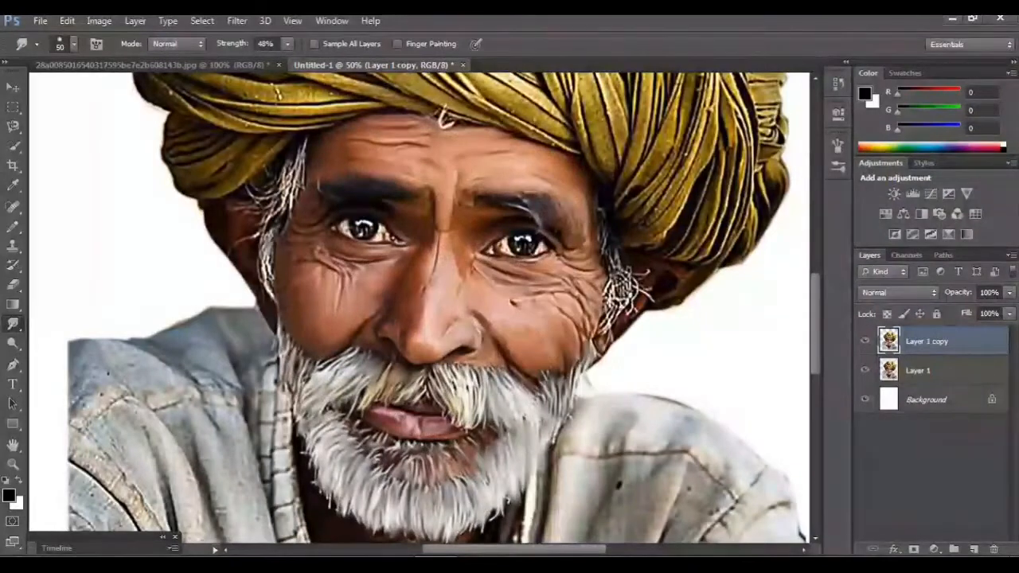
{"action": "left_click", "coordinate": [864, 370]}
- Smudge the white sideburn hair in front of the right-hand ear
{"action": "scroll", "coordinate": [420, 306], "scroll_direction": "down", "scroll_amount": 1}
{"action": "scroll", "coordinate": [420, 307], "scroll_direction": "up", "scroll_amount": 1}
{"action": "scroll", "coordinate": [537, 307], "scroll_direction": "up", "scroll_amount": 2}
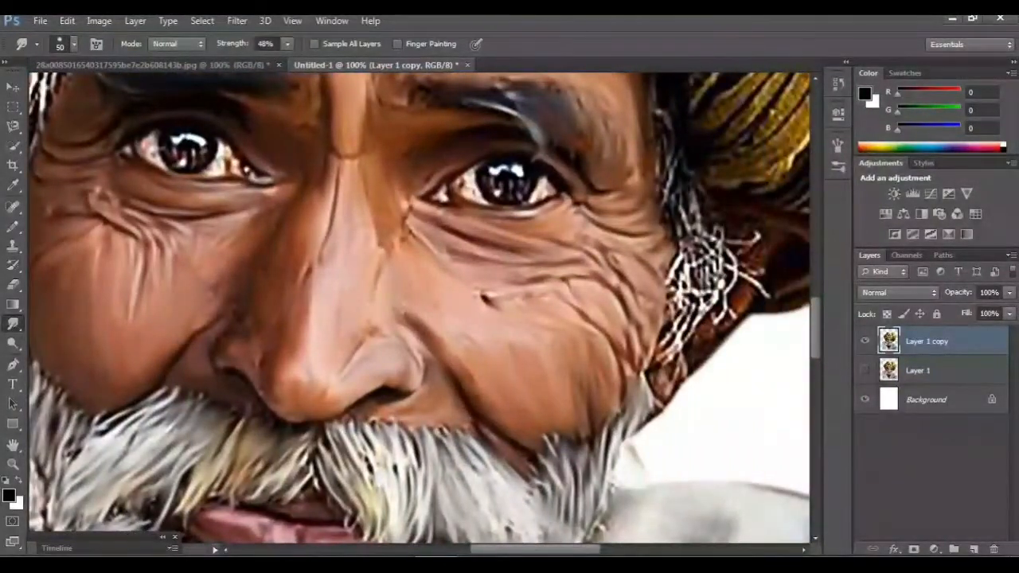
{"action": "mouse_move", "coordinate": [683, 195]}
{"action": "left_mouse_down"}
{"action": "mouse_move", "coordinate": [700, 221]}
{"action": "mouse_move", "coordinate": [737, 238]}
{"action": "left_mouse_up"}
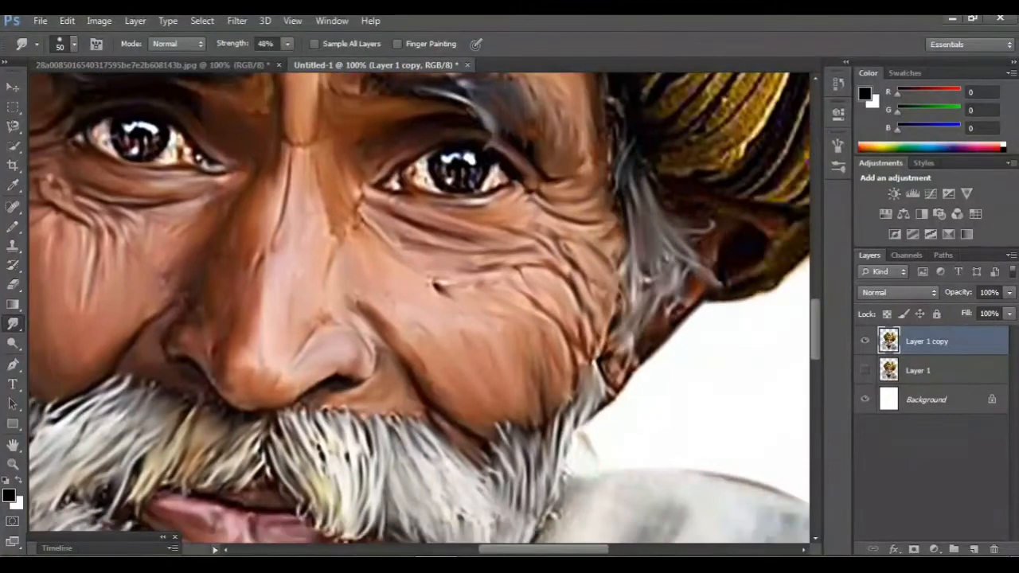
- Smudge the white hair and sideburn between the turban and the left-hand cheek, including the ear beside it
{"action": "scroll", "coordinate": [420, 308], "scroll_direction": "left", "scroll_amount": 5}
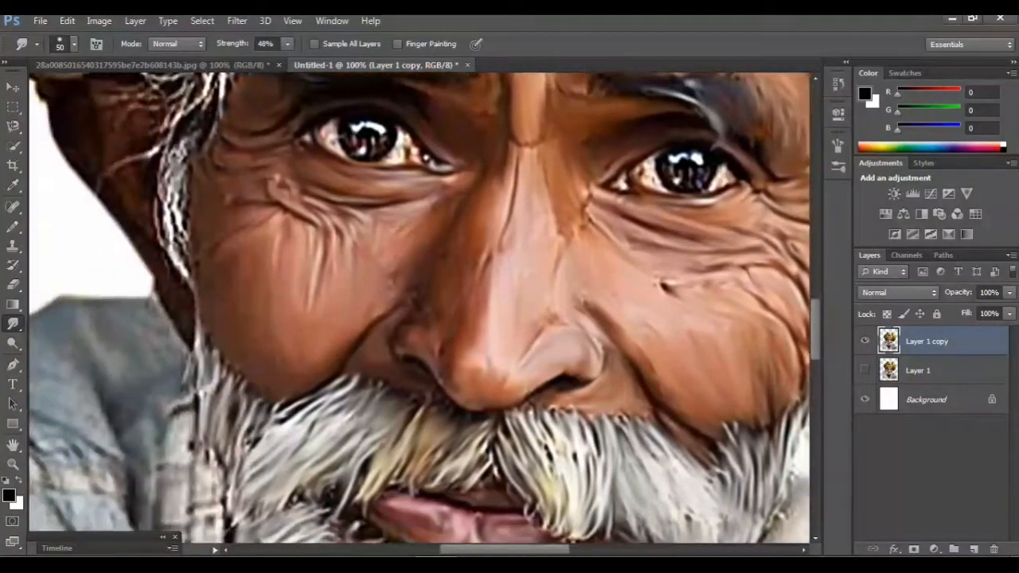
{"action": "scroll", "coordinate": [420, 308], "scroll_direction": "up", "scroll_amount": 1}
{"action": "scroll", "coordinate": [419, 308], "scroll_direction": "up", "scroll_amount": 2}
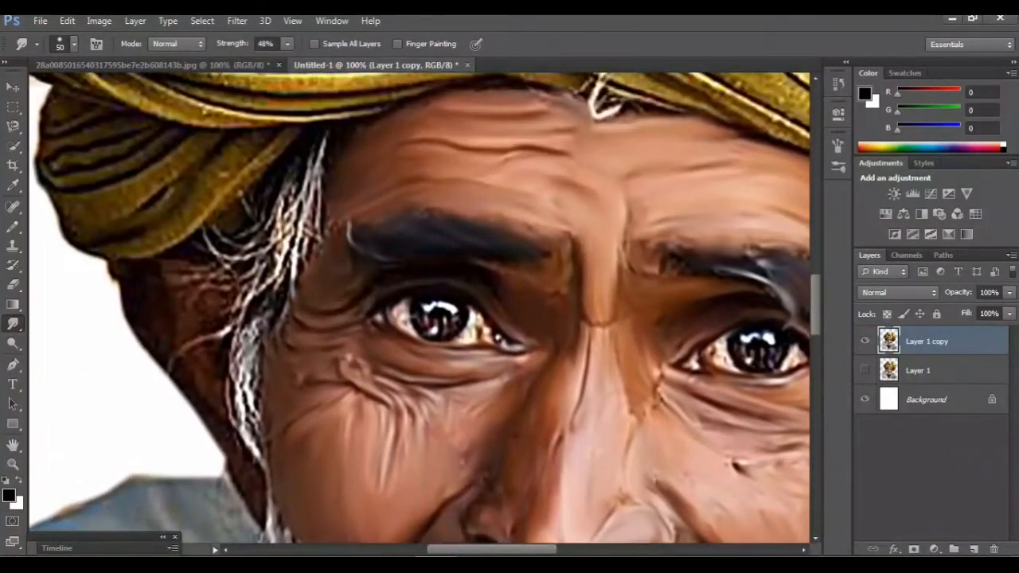
{"action": "left_click_drag", "start_coordinate": [311, 212], "coordinate": [287, 286]}
{"action": "left_click_drag", "start_coordinate": [306, 191], "coordinate": [279, 251]}
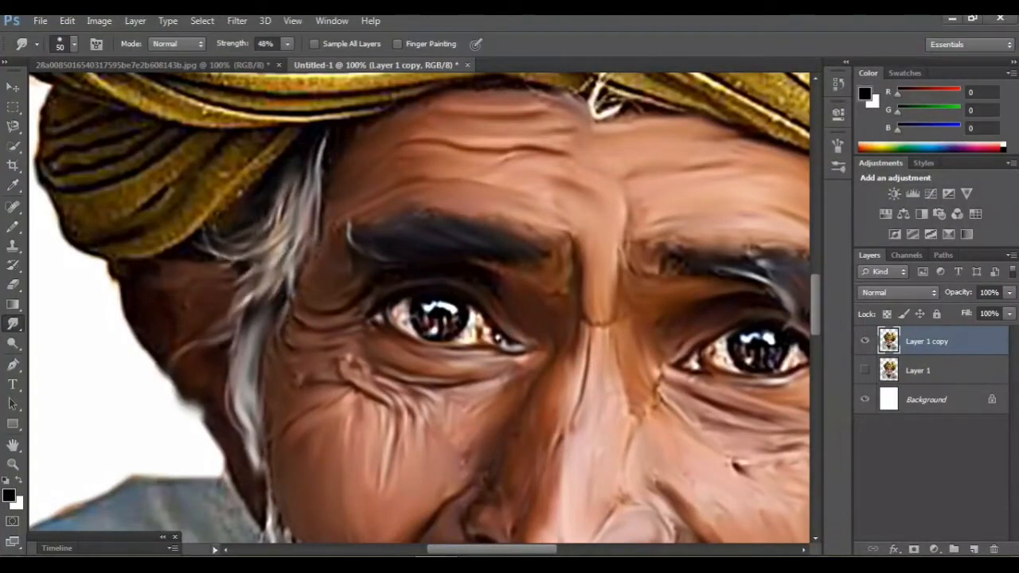
- Duplicate the smudged Layer 1 copy and hide the source layer beneath the duplicate
{"action": "scroll", "coordinate": [425, 307], "scroll_direction": "down", "scroll_amount": 2}
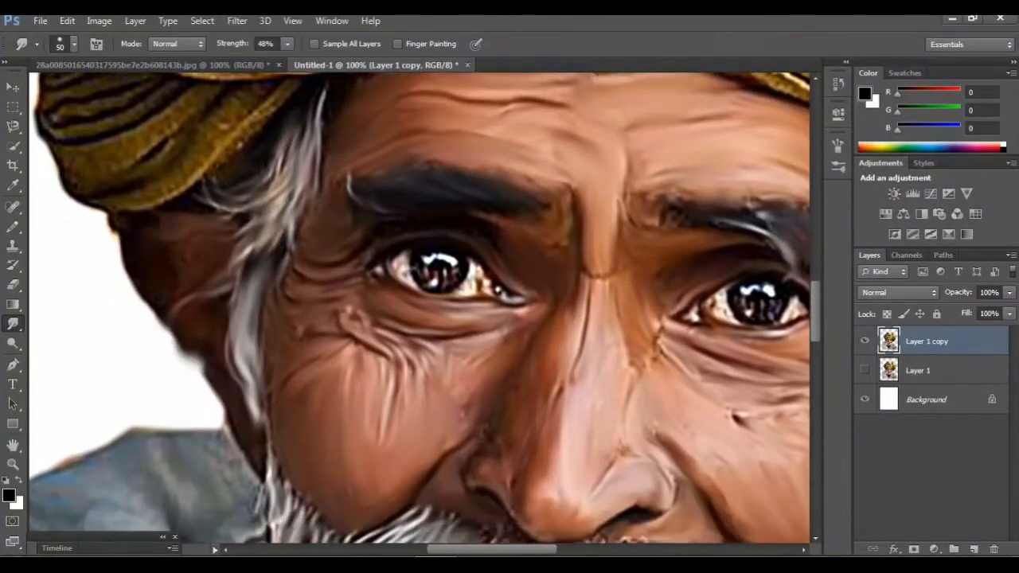
{"action": "scroll", "coordinate": [419, 307], "scroll_direction": "down", "scroll_amount": 2}
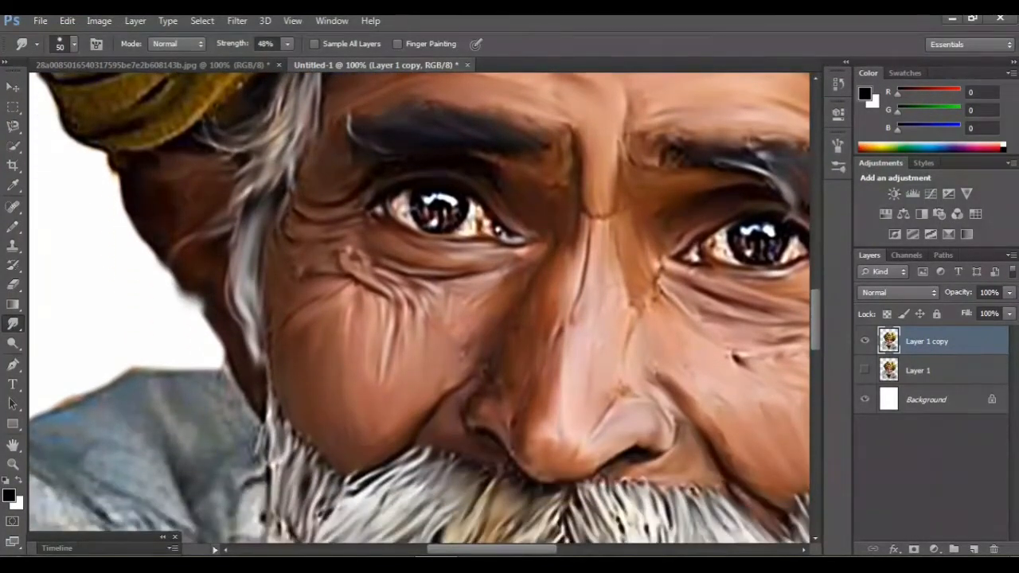
{"action": "key", "text": "ctrl+minus"}
{"action": "key", "text": "ctrl+minus"}
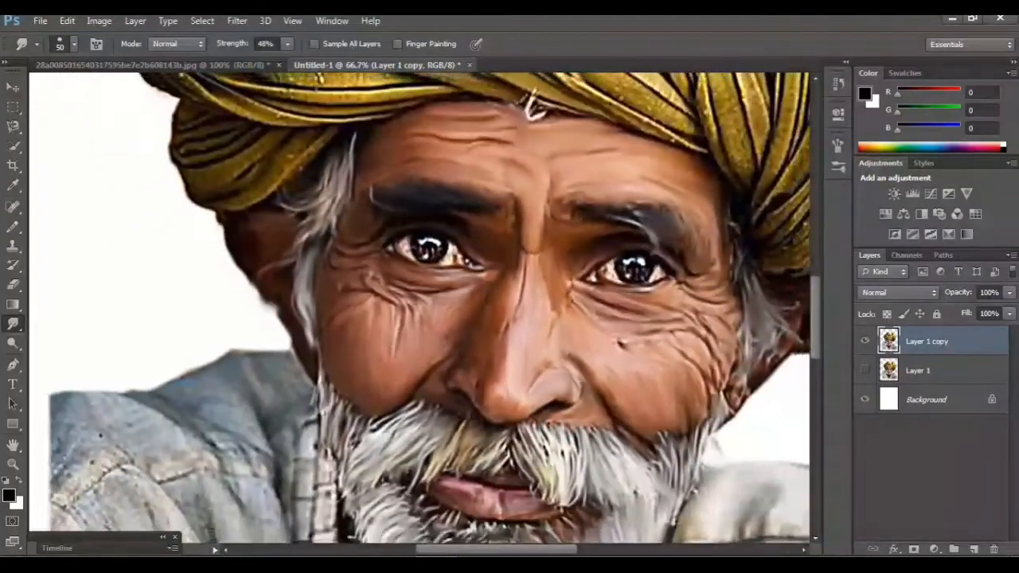
{"action": "key", "text": "ctrl+minus"}
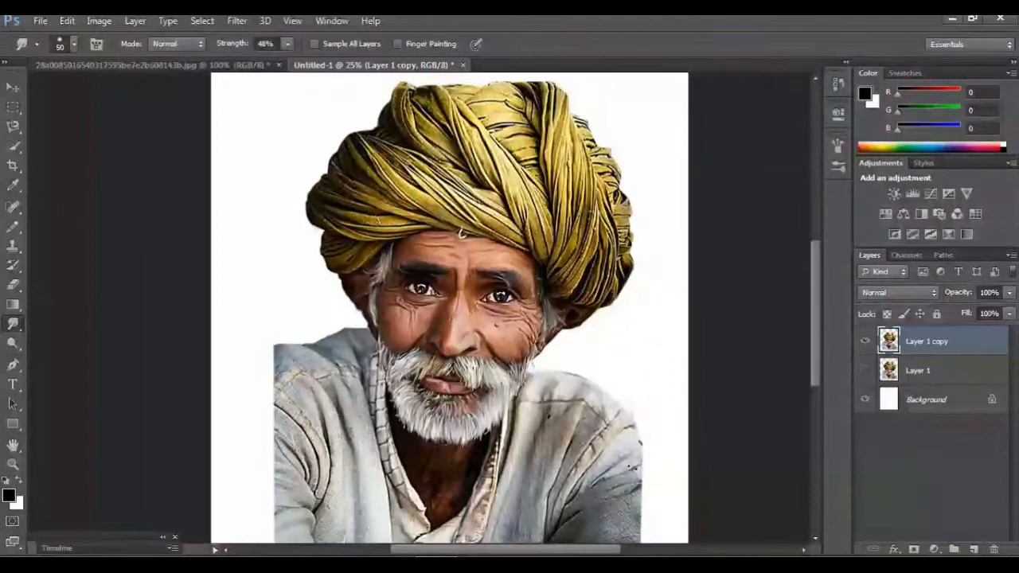
{"action": "left_click_drag", "start_coordinate": [927, 340], "coordinate": [973, 550]}
{"action": "left_click", "coordinate": [865, 370]}
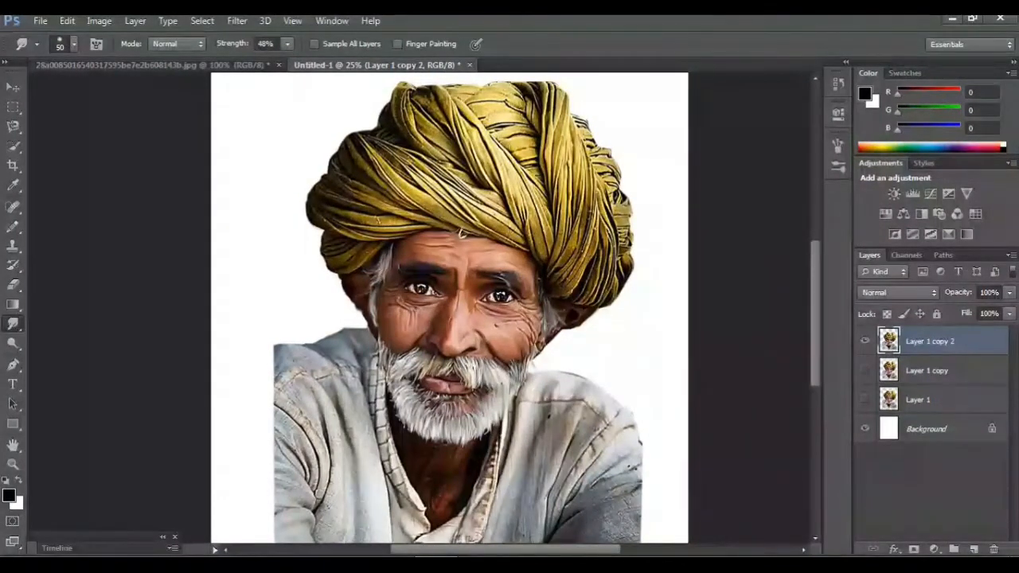
- Set the smudge strength to 54% and the brush size to 70, and smooth the broad diagonal turban fold above the forehead
{"action": "key", "text": "ctrl+plus"}
{"action": "key", "text": "ctrl+plus"}
{"action": "key", "text": "ctrl+plus"}
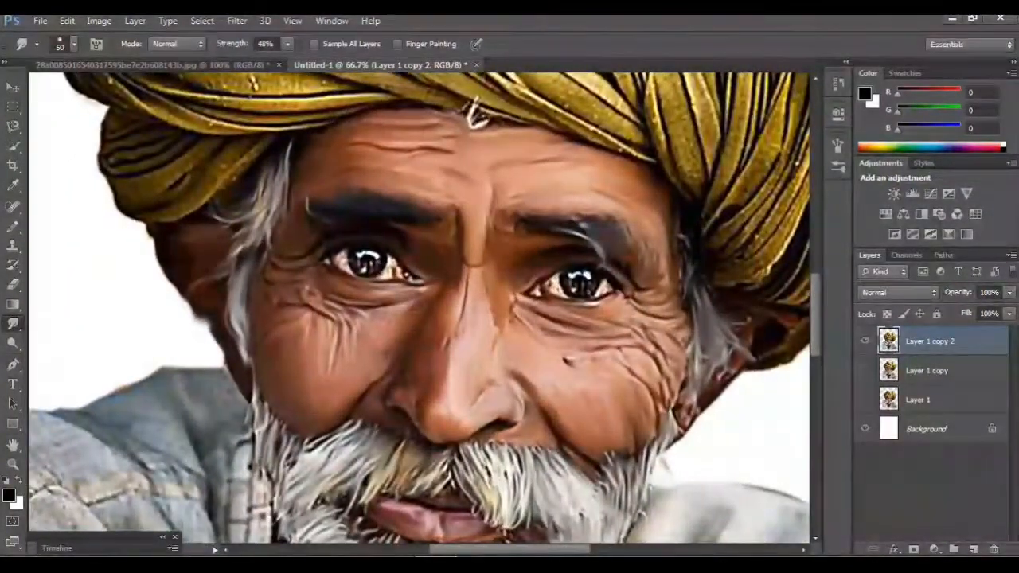
{"action": "scroll", "coordinate": [419, 307], "scroll_direction": "right", "scroll_amount": 1}
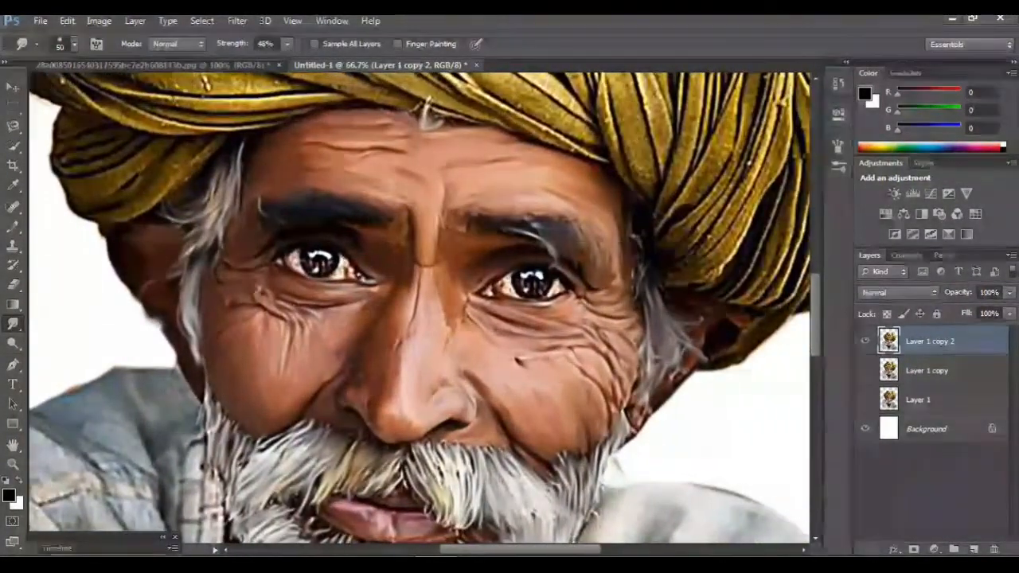
{"action": "scroll", "coordinate": [419, 307], "scroll_direction": "up", "scroll_amount": 5}
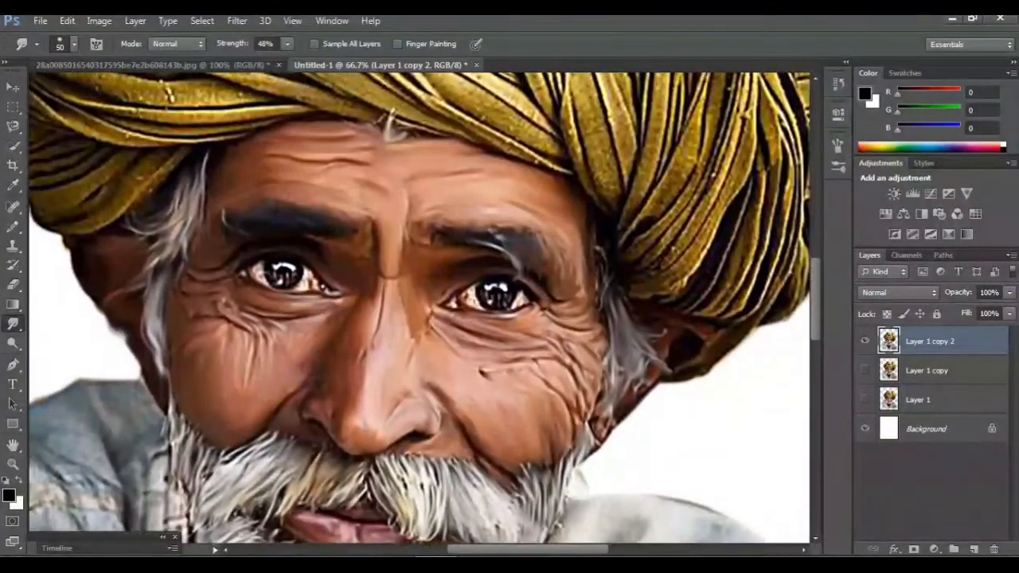
{"action": "scroll", "coordinate": [420, 307], "scroll_direction": "left", "scroll_amount": 2}
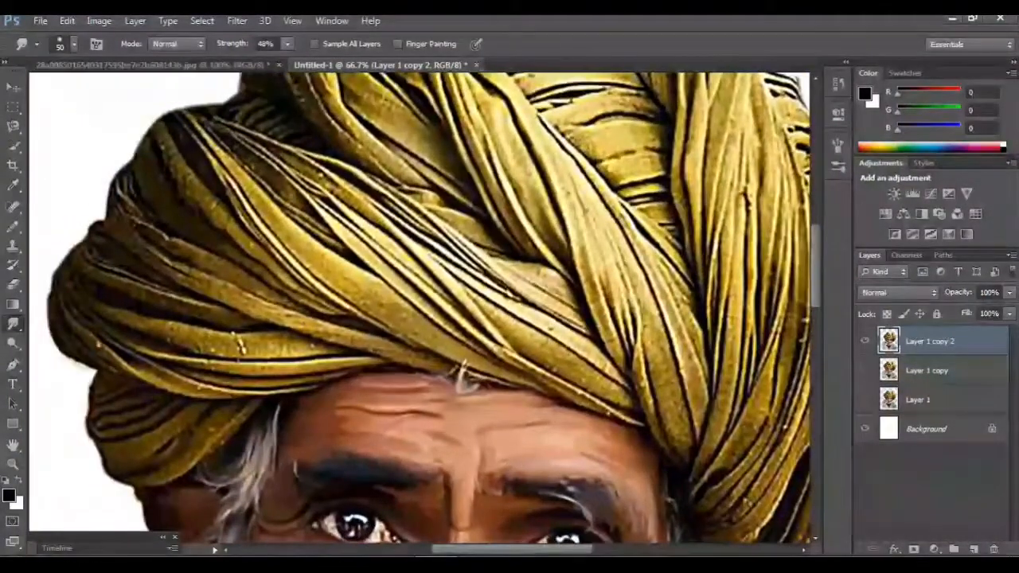
{"action": "left_click_drag", "start_coordinate": [288, 60], "coordinate": [292, 59]}
{"action": "key", "text": "bracketright"}
{"action": "key", "text": "bracketright"}
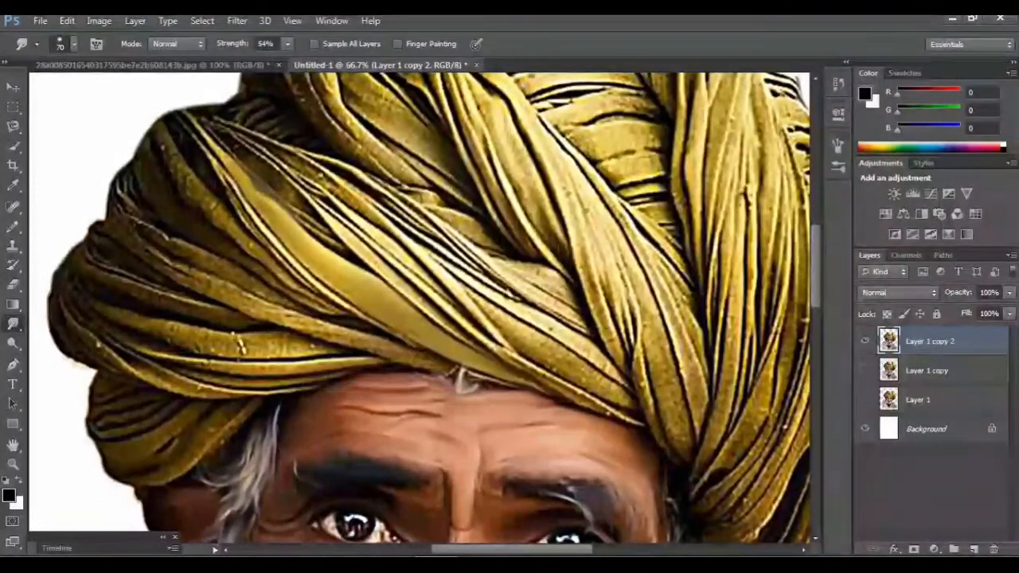
- Enlarge the smudge brush to 90 and smooth the remaining front diagonal folds and the left-hand side of the turban
{"action": "key", "text": "bracketright"}
{"action": "key", "text": "bracketright"}
{"action": "mouse_move", "coordinate": [274, 164]}
{"action": "left_mouse_down"}
{"action": "mouse_move", "coordinate": [477, 339]}
{"action": "mouse_move", "coordinate": [635, 416]}
{"action": "left_mouse_up"}
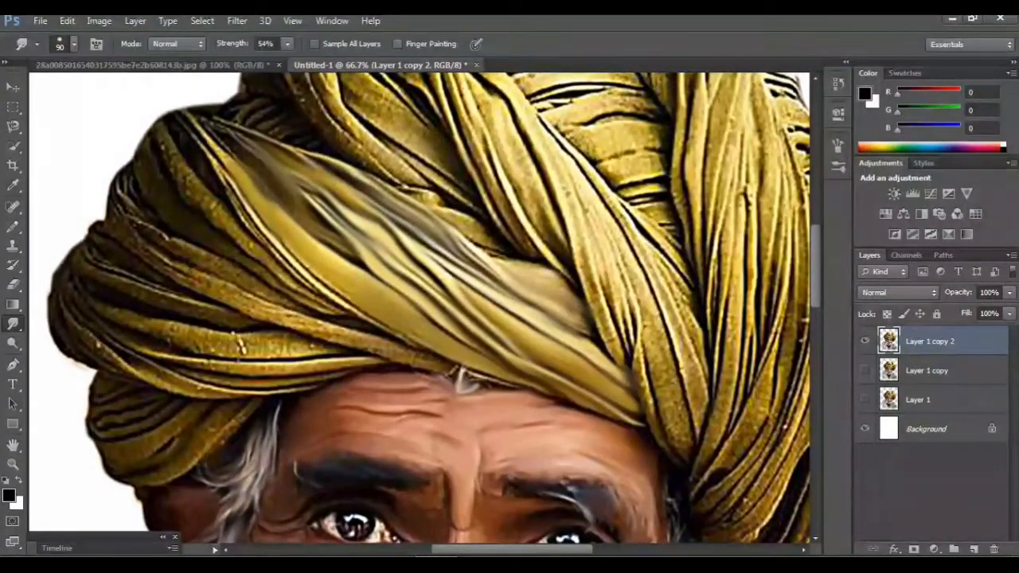
{"action": "left_click_drag", "start_coordinate": [187, 268], "coordinate": [295, 309]}
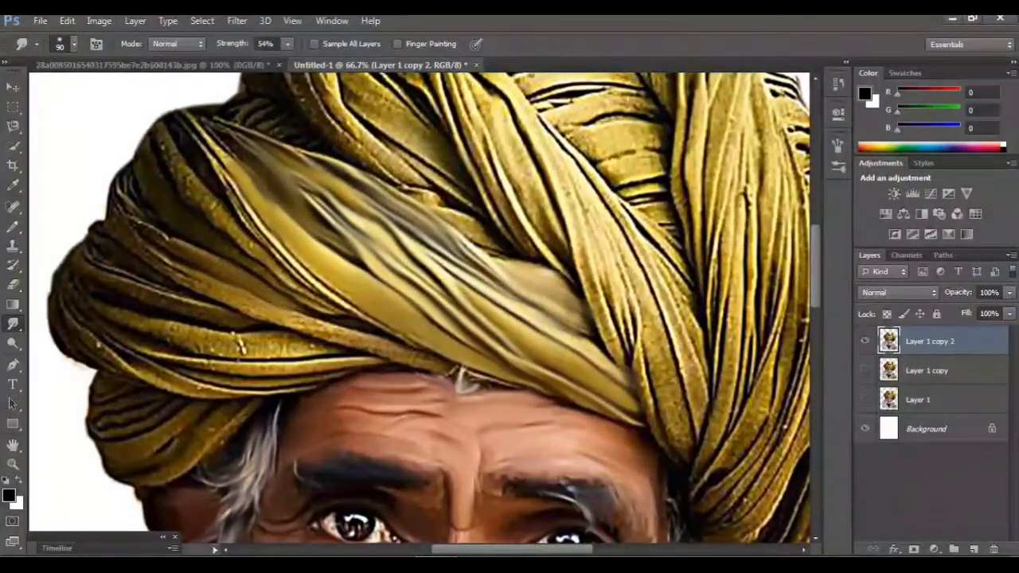
{"action": "mouse_move", "coordinate": [227, 291]}
{"action": "left_mouse_down"}
{"action": "mouse_move", "coordinate": [298, 322]}
{"action": "mouse_move", "coordinate": [374, 339]}
{"action": "mouse_move", "coordinate": [422, 366]}
{"action": "left_mouse_up"}
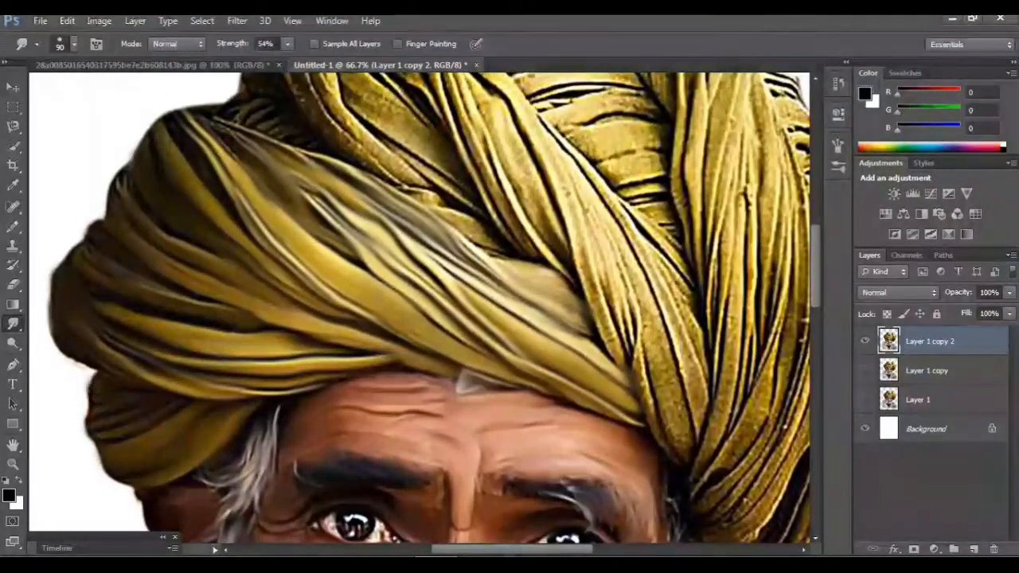
- Smudge the crossing folds that run from the turban's upper left down to its centre above the forehead
{"action": "key", "text": "ctrl+minus"}
{"action": "key", "text": "ctrl+minus"}
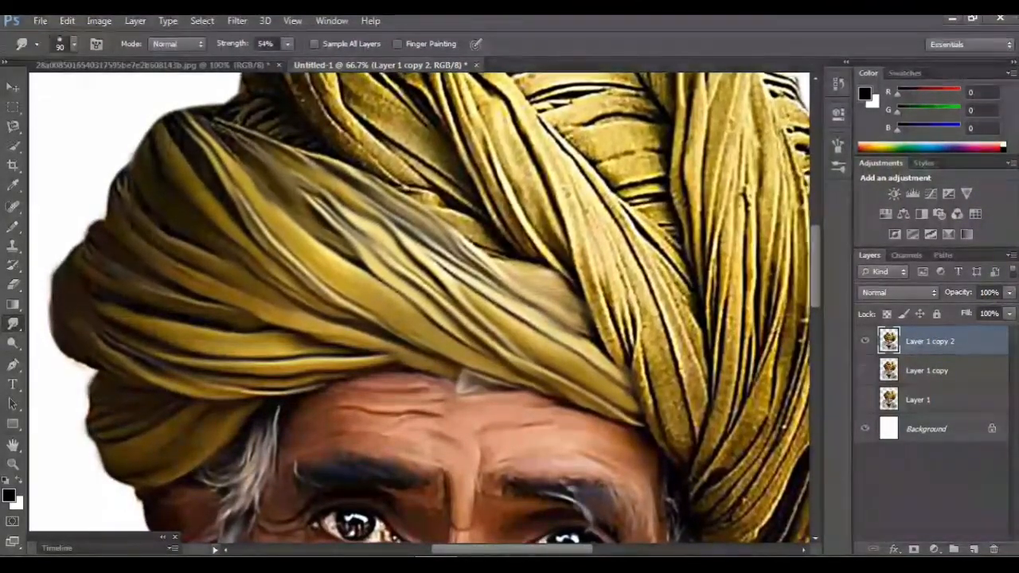
{"action": "key", "text": "ctrl+plus"}
{"action": "key", "text": "ctrl+plus"}
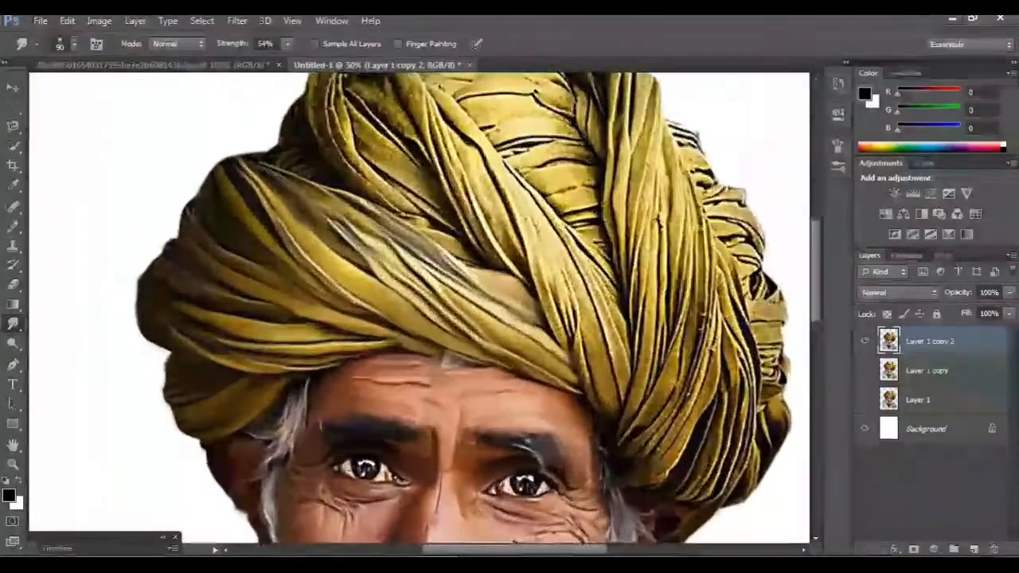
{"action": "scroll", "coordinate": [419, 308], "scroll_direction": "right", "scroll_amount": 1}
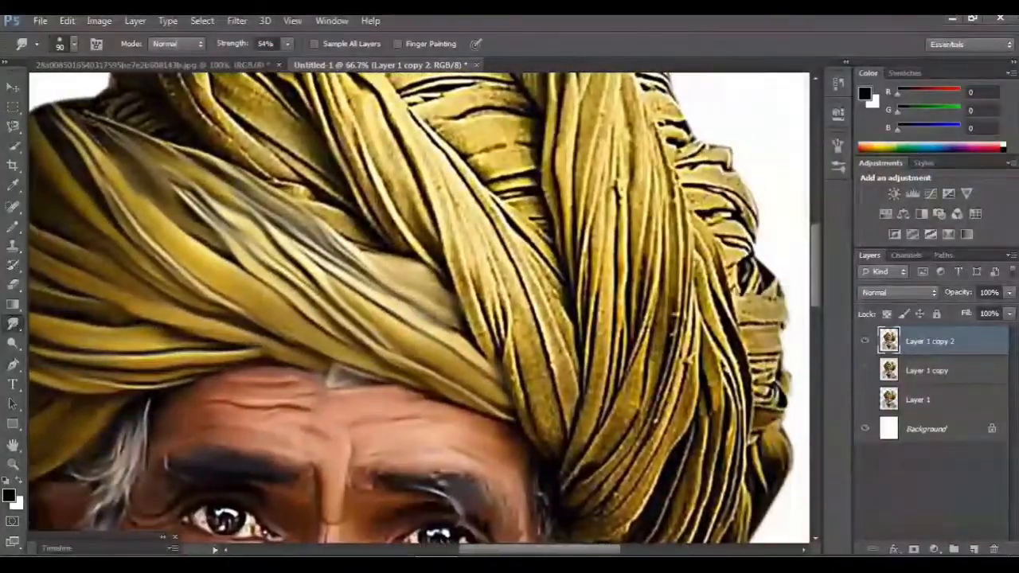
{"action": "scroll", "coordinate": [418, 308], "scroll_direction": "up", "scroll_amount": 3}
{"action": "left_click_drag", "start_coordinate": [250, 233], "coordinate": [325, 291]}
{"action": "mouse_move", "coordinate": [214, 191]}
{"action": "left_mouse_down"}
{"action": "mouse_move", "coordinate": [264, 273]}
{"action": "mouse_move", "coordinate": [342, 323]}
{"action": "left_mouse_up"}
{"action": "left_click_drag", "start_coordinate": [282, 310], "coordinate": [374, 372]}
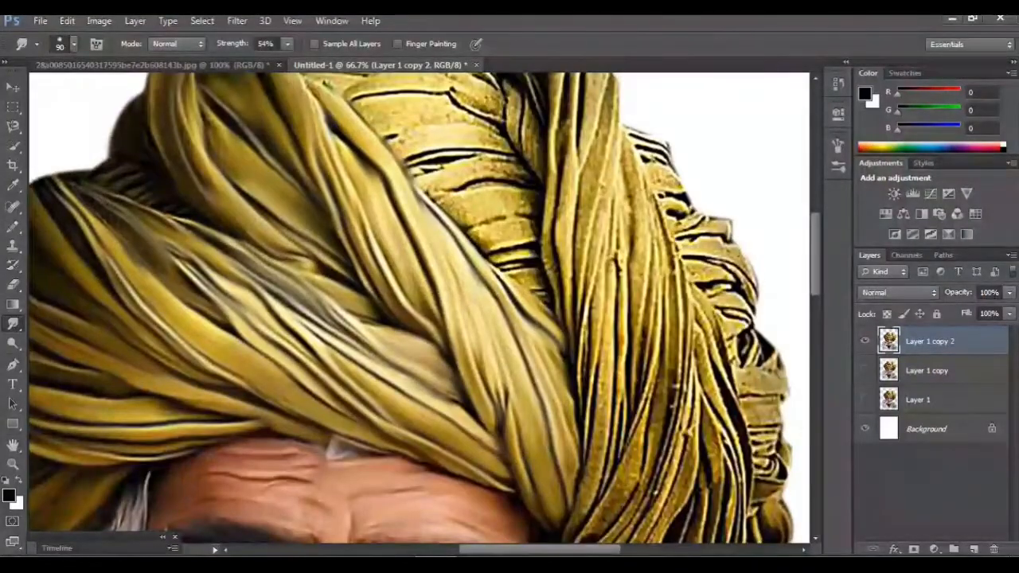
- Smudge the top edge of the turban and the short horizontal folds in its upper middle
{"action": "key", "text": "ctrl+minus"}
{"action": "key", "text": "ctrl+minus"}
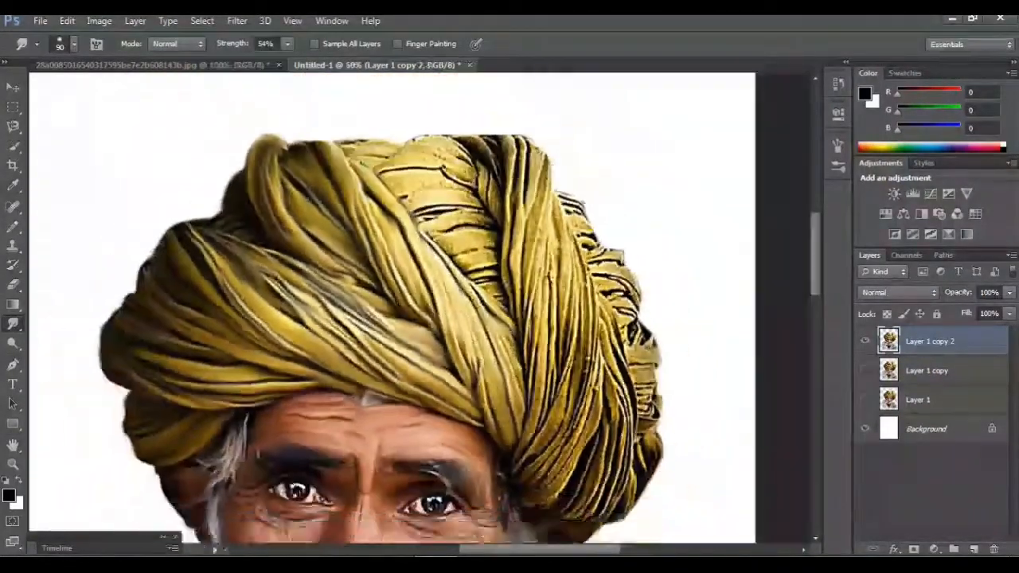
{"action": "key", "text": "ctrl+plus"}
{"action": "key", "text": "ctrl+plus"}
{"action": "scroll", "coordinate": [420, 308], "scroll_direction": "right", "scroll_amount": 2}
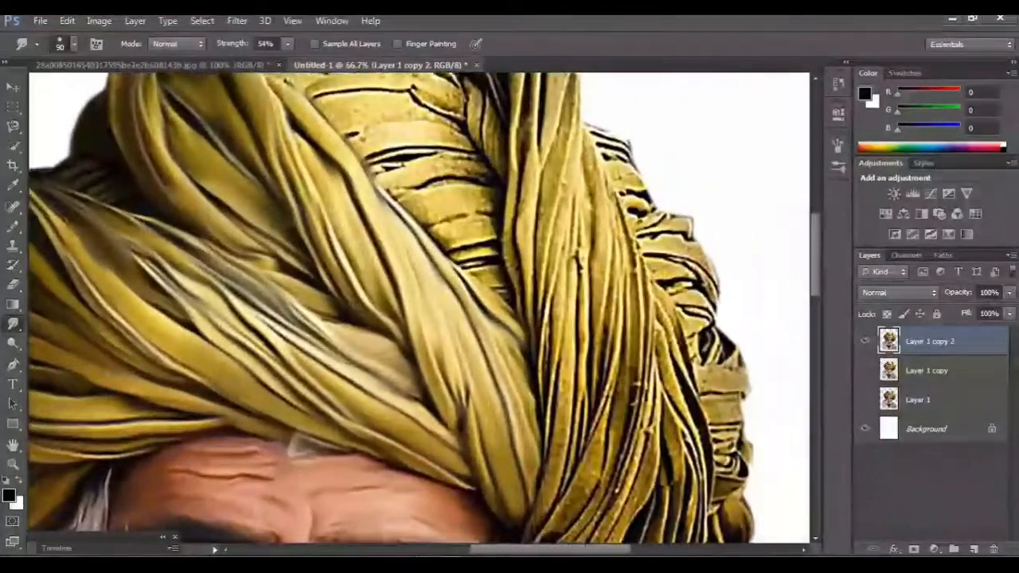
{"action": "scroll", "coordinate": [419, 308], "scroll_direction": "up", "scroll_amount": 4}
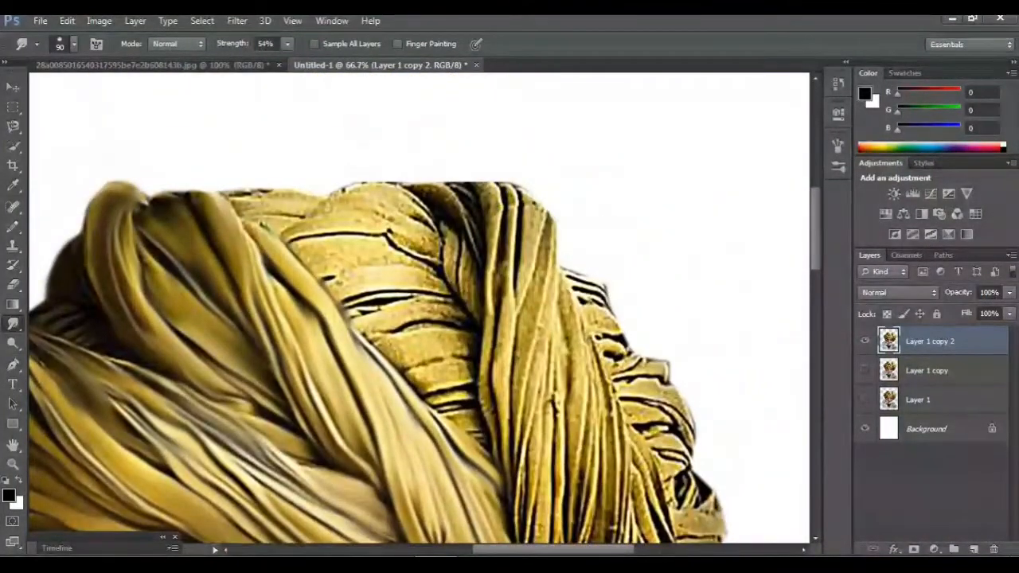
{"action": "left_click_drag", "start_coordinate": [234, 200], "coordinate": [314, 210]}
{"action": "left_click_drag", "start_coordinate": [255, 229], "coordinate": [278, 219]}
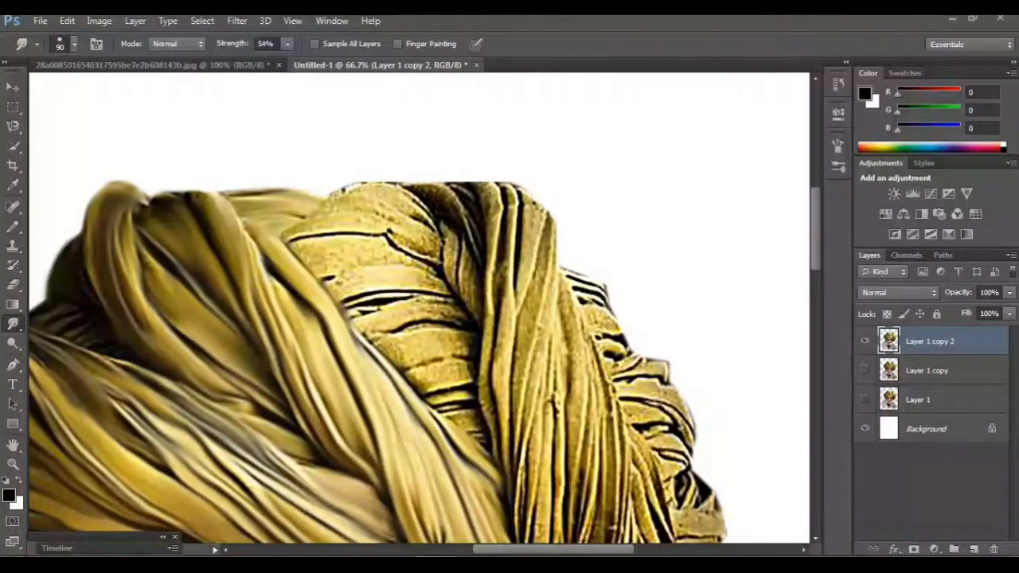
{"action": "scroll", "coordinate": [419, 332], "scroll_direction": "down", "scroll_amount": 1}
{"action": "left_click_drag", "start_coordinate": [456, 215], "coordinate": [444, 176]}
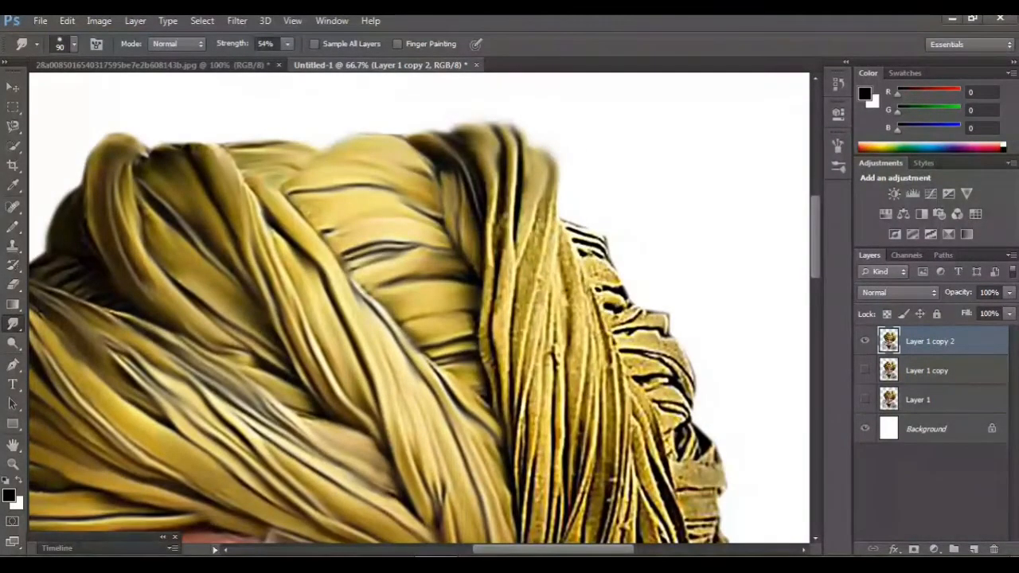
- Smudge the long vertical folds and the right-hand side of the turban, down to its lower edge by the ear
{"action": "mouse_move", "coordinate": [502, 197]}
{"action": "left_mouse_down"}
{"action": "mouse_move", "coordinate": [505, 271]}
{"action": "mouse_move", "coordinate": [484, 406]}
{"action": "left_mouse_up"}
{"action": "left_click_drag", "start_coordinate": [482, 333], "coordinate": [481, 219]}
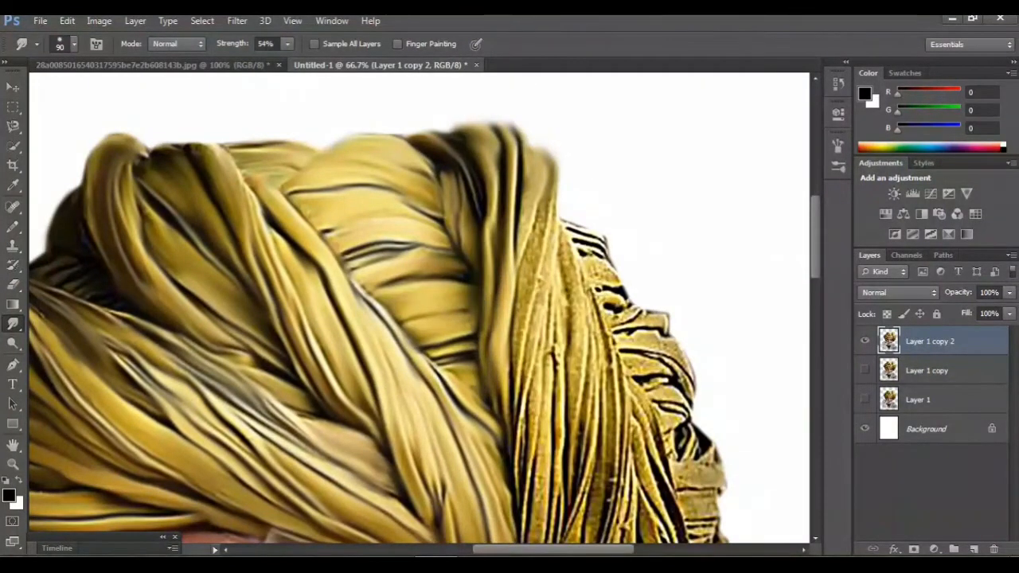
{"action": "left_click_drag", "start_coordinate": [543, 210], "coordinate": [522, 390]}
{"action": "left_click_drag", "start_coordinate": [542, 262], "coordinate": [526, 500]}
{"action": "left_click_drag", "start_coordinate": [510, 386], "coordinate": [507, 444]}
{"action": "left_click_drag", "start_coordinate": [491, 326], "coordinate": [492, 384]}
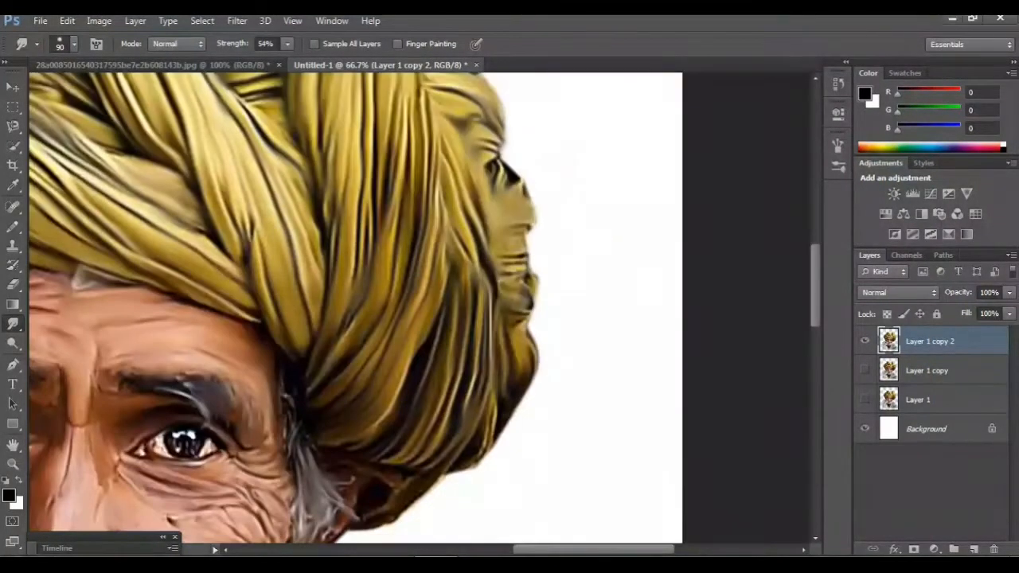
{"action": "mouse_move", "coordinate": [487, 426]}
{"action": "left_mouse_down"}
{"action": "mouse_move", "coordinate": [468, 453]}
{"action": "mouse_move", "coordinate": [528, 374]}
{"action": "left_mouse_up"}
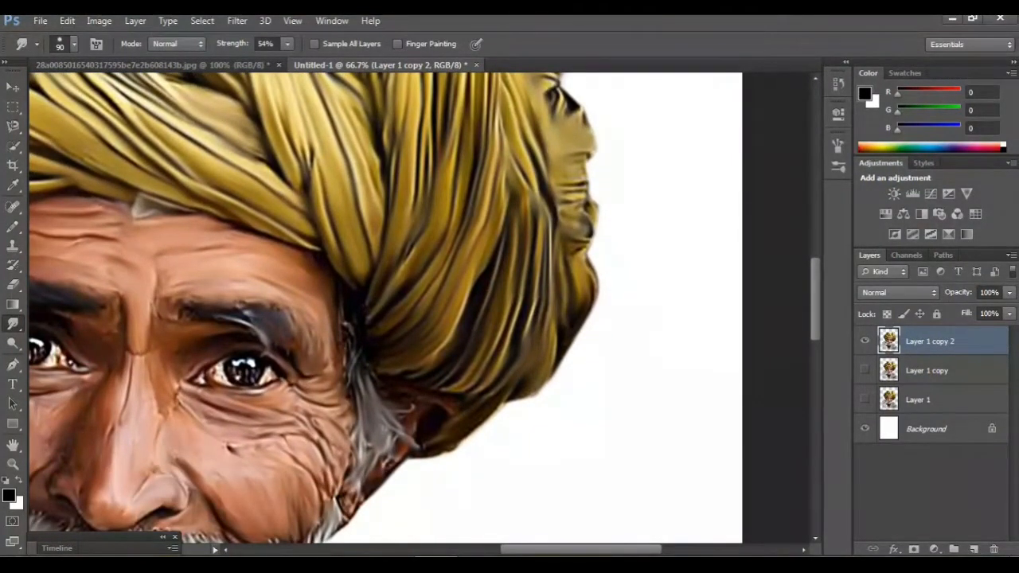
{"action": "left_click_drag", "start_coordinate": [477, 358], "coordinate": [549, 358]}
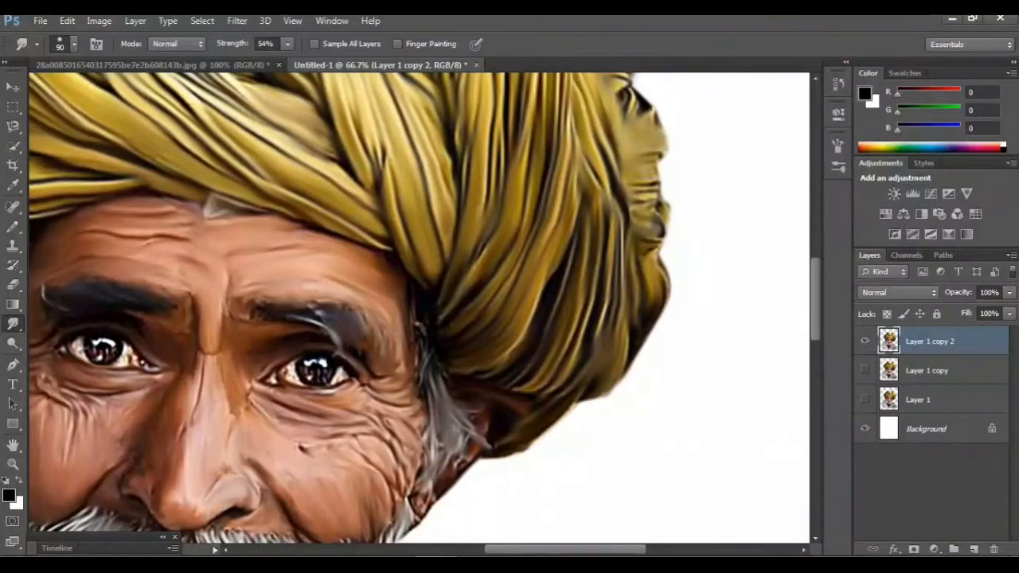
- Compare the smudged Layer 1 copy 2 with the original Layer 1 by toggling their visibility, leaving the smudged version shown
{"action": "scroll", "coordinate": [419, 308], "scroll_direction": "left", "scroll_amount": 3}
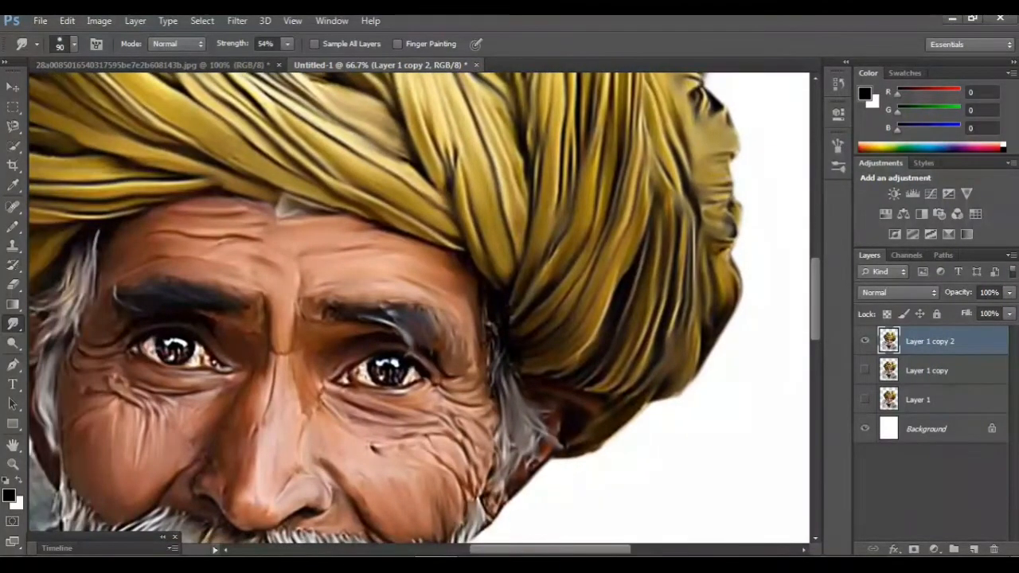
{"action": "key", "text": "ctrl+minus"}
{"action": "key", "text": "ctrl+minus"}
{"action": "key", "text": "ctrl+minus"}
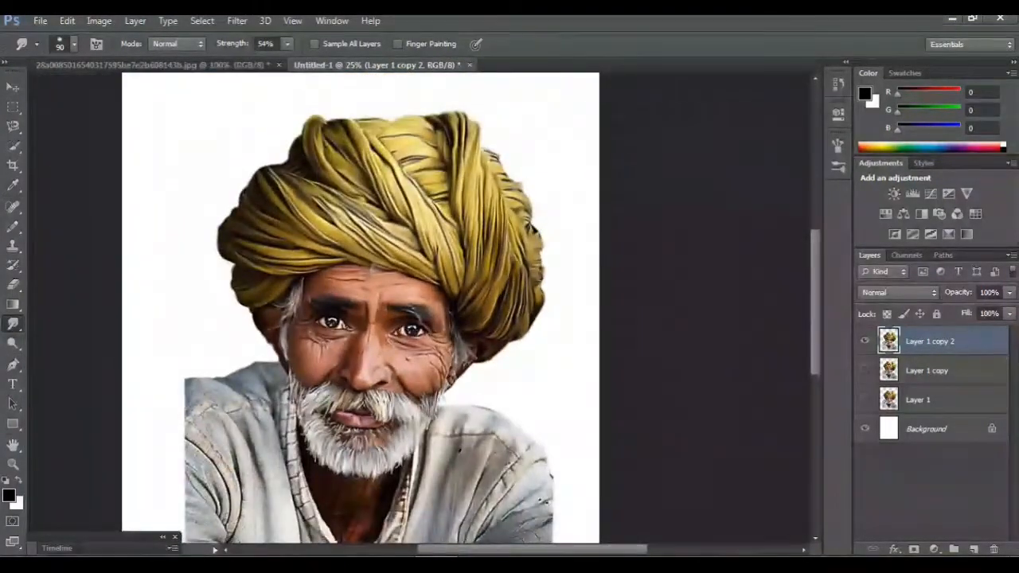
{"action": "scroll", "coordinate": [419, 308], "scroll_direction": "left", "scroll_amount": 3}
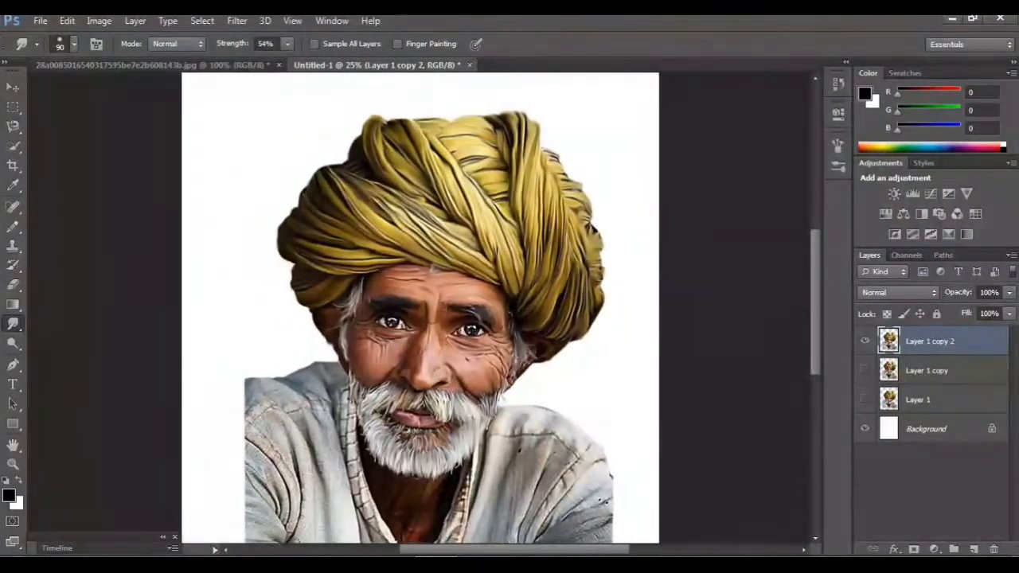
{"action": "scroll", "coordinate": [419, 308], "scroll_direction": "down", "scroll_amount": 5}
{"action": "scroll", "coordinate": [419, 308], "scroll_direction": "up", "scroll_amount": 3}
{"action": "scroll", "coordinate": [419, 308], "scroll_direction": "up", "scroll_amount": 2}
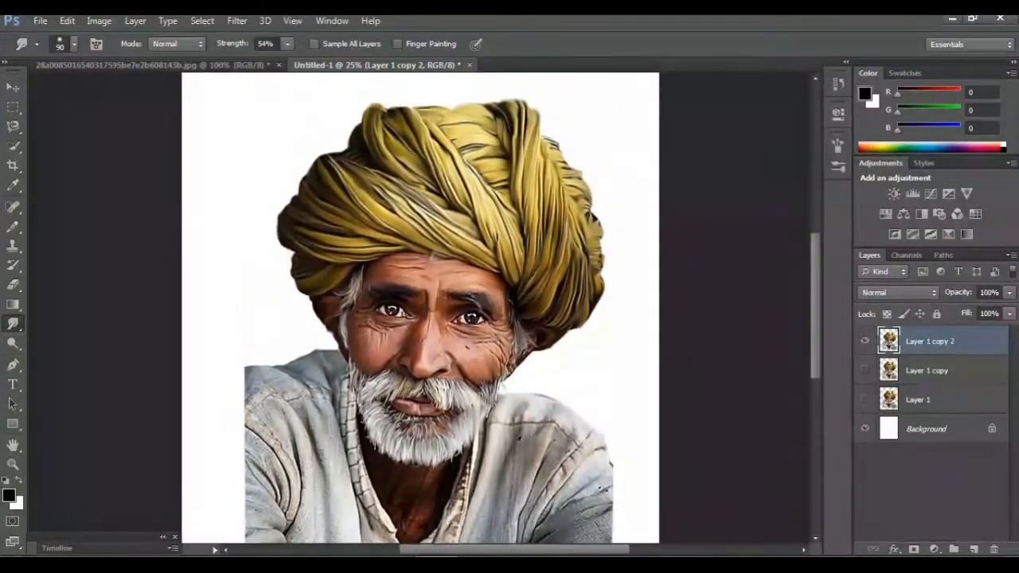
{"action": "key", "text": "ctrl+plus"}
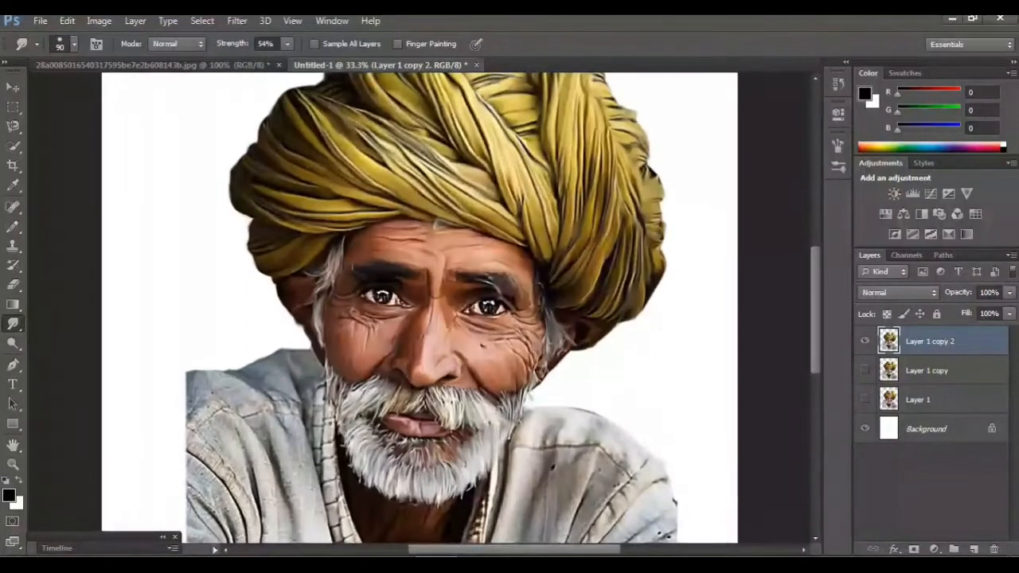
{"action": "scroll", "coordinate": [419, 308], "scroll_direction": "up", "scroll_amount": 3}
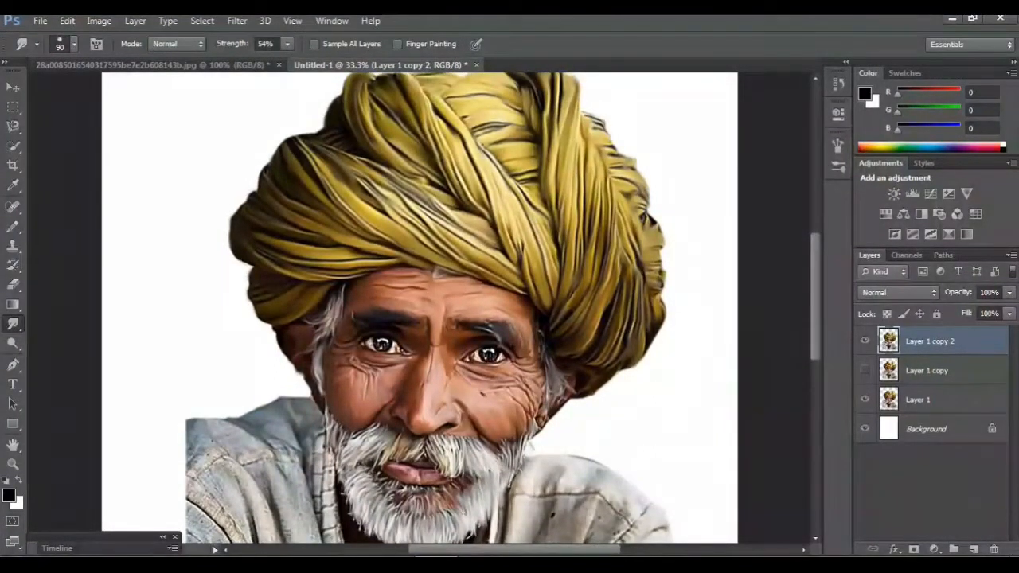
{"action": "left_click", "coordinate": [864, 341]}
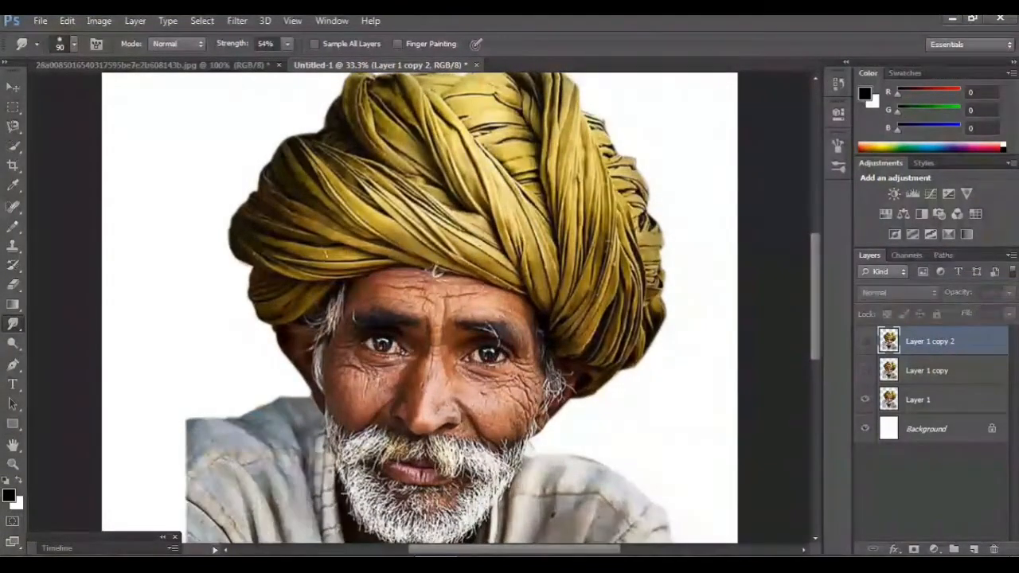
{"action": "left_click", "coordinate": [864, 340]}
{"action": "left_click", "coordinate": [864, 400]}
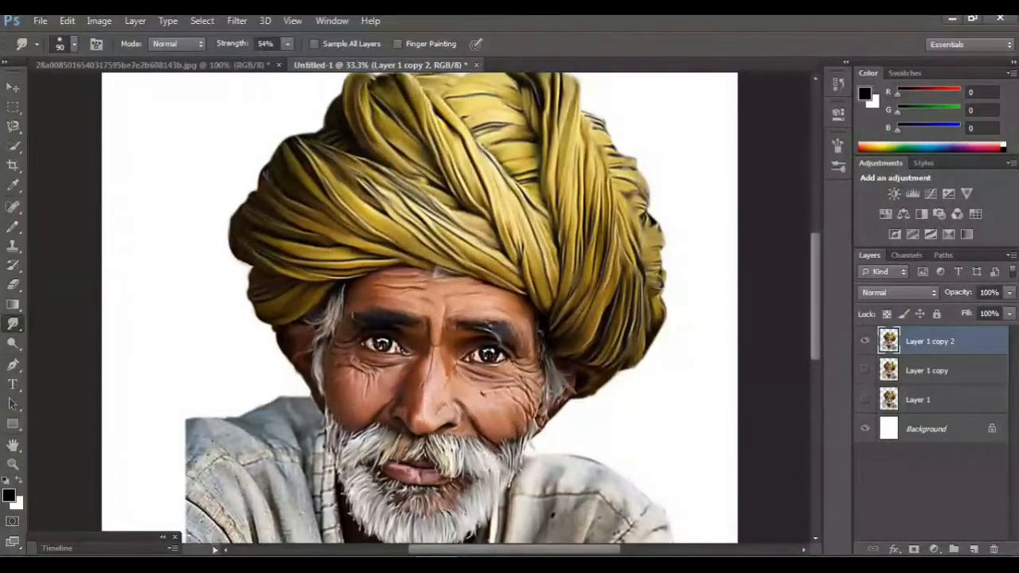
- Smudge the neck and the inner shirt collar beneath the beard
{"action": "key", "text": "ctrl+plus"}
{"action": "key", "text": "ctrl+plus"}
{"action": "left_click_drag", "start_coordinate": [545, 473], "coordinate": [606, 223]}
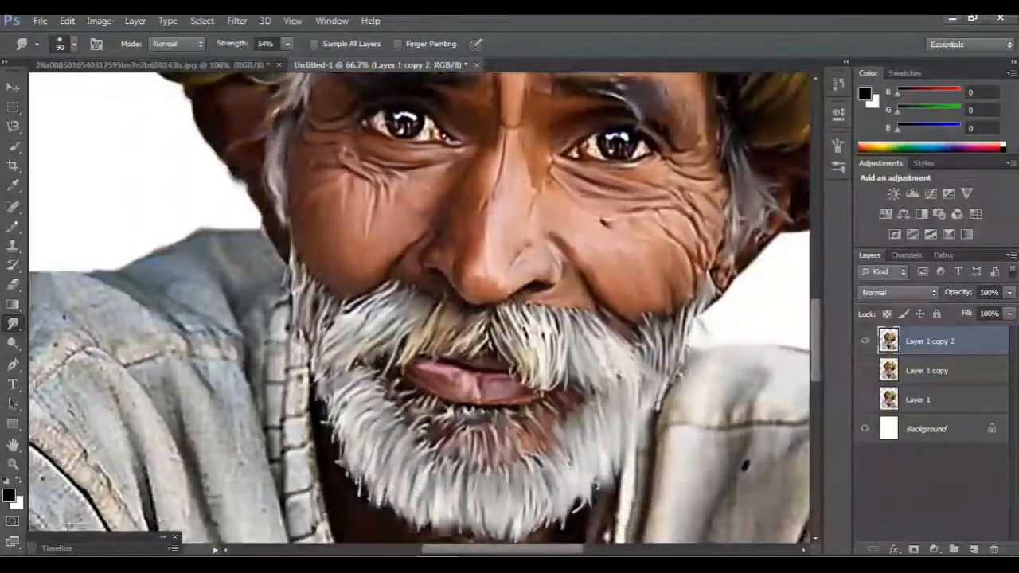
{"action": "scroll", "coordinate": [420, 309], "scroll_direction": "left", "scroll_amount": 3}
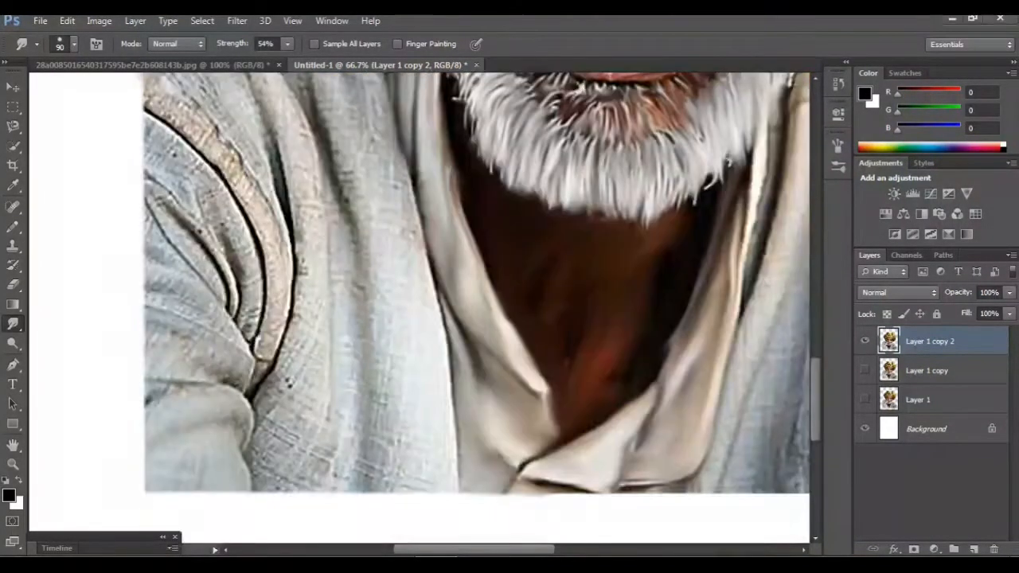
{"action": "scroll", "coordinate": [420, 308], "scroll_direction": "left", "scroll_amount": 2}
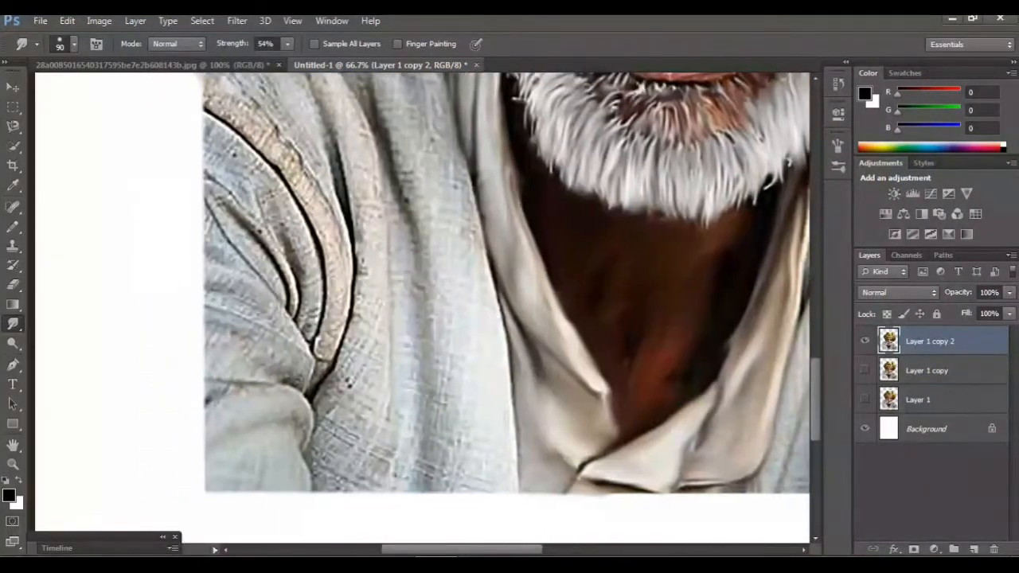
- Smudge the woven texture and folds of the shirt front and sleeve on the portrait's left side
{"action": "scroll", "coordinate": [419, 309], "scroll_direction": "up", "scroll_amount": 5}
{"action": "key", "text": "ctrl+minus"}
{"action": "key", "text": "ctrl+minus"}
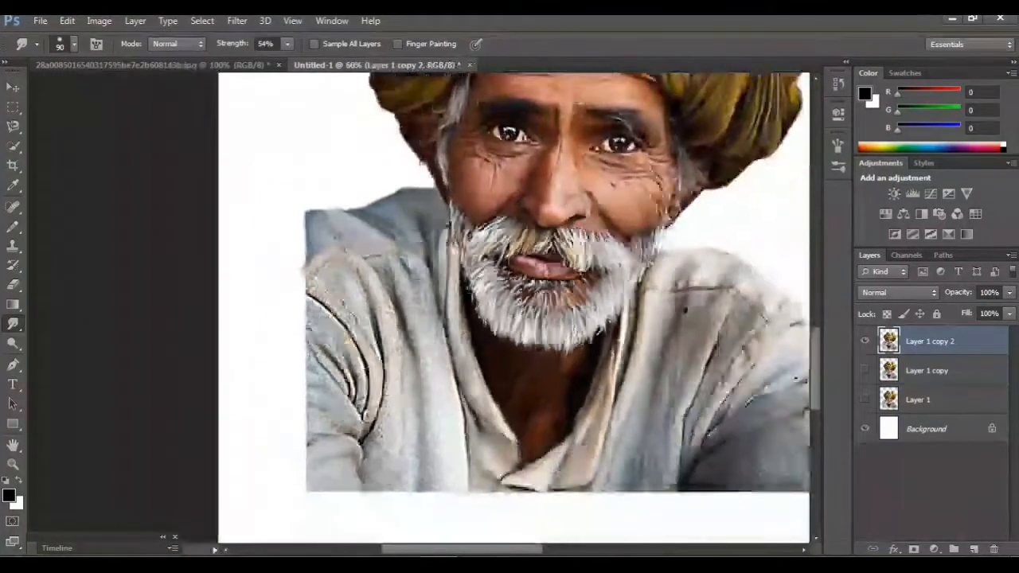
{"action": "key", "text": "ctrl+plus"}
{"action": "key", "text": "ctrl+plus"}
{"action": "scroll", "coordinate": [419, 308], "scroll_direction": "up", "scroll_amount": 2}
{"action": "scroll", "coordinate": [419, 309], "scroll_direction": "down", "scroll_amount": 3}
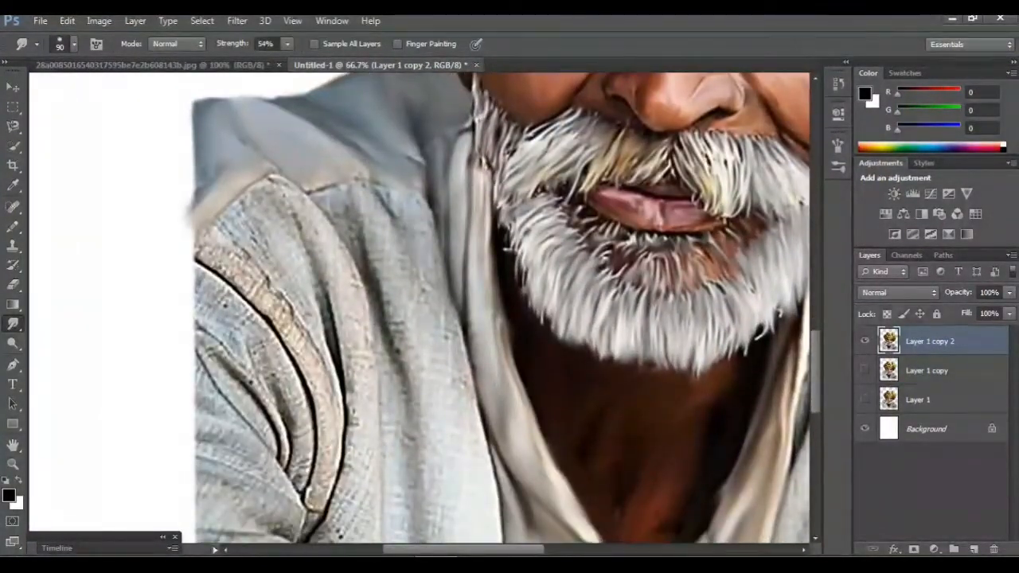
{"action": "left_click_drag", "start_coordinate": [392, 219], "coordinate": [432, 328]}
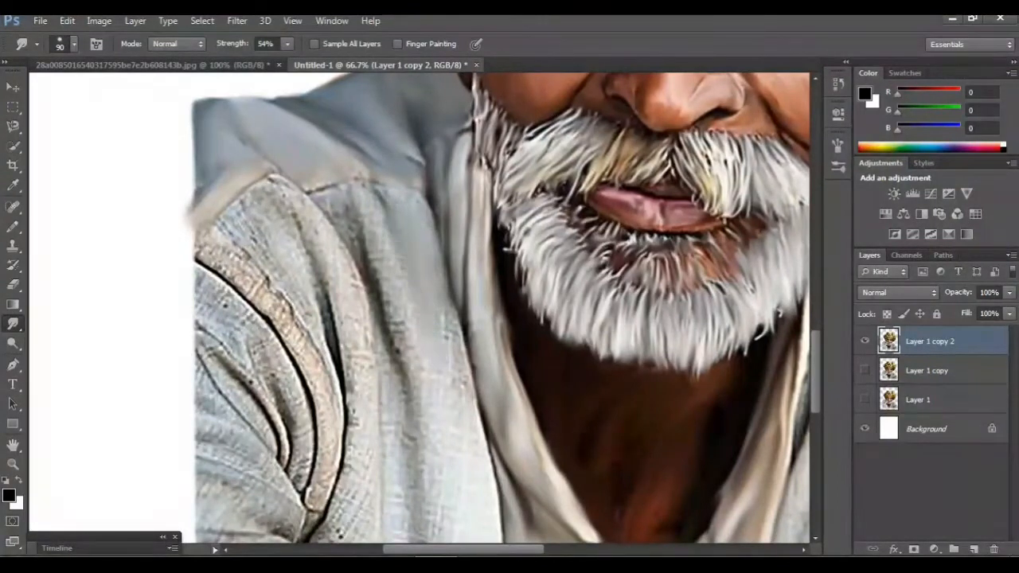
{"action": "left_click_drag", "start_coordinate": [455, 364], "coordinate": [465, 436]}
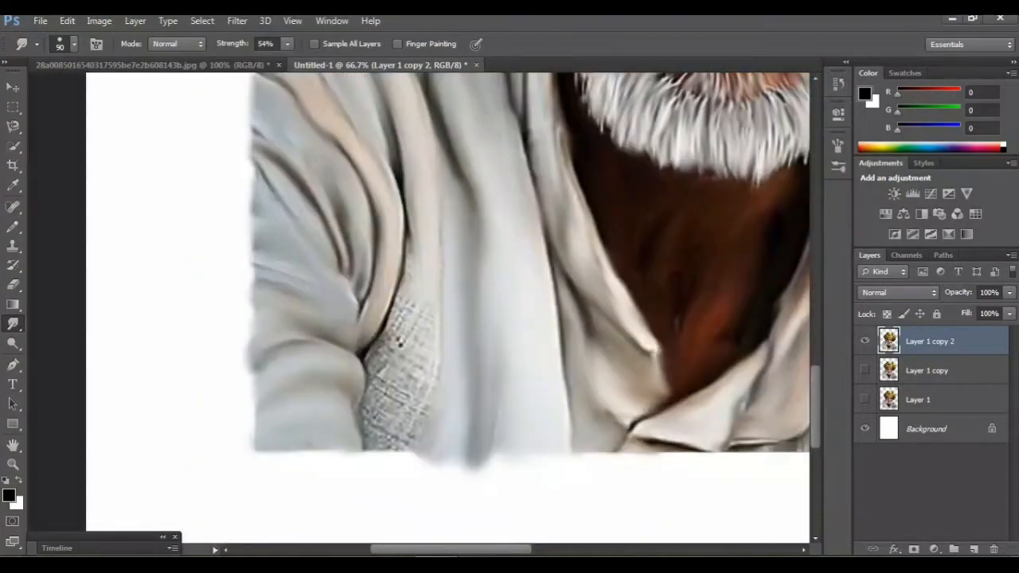
- Smudge the remaining rough fabric patch beside the left armhole seam, down to the shirt's bottom edge
{"action": "left_click_drag", "start_coordinate": [408, 256], "coordinate": [374, 410]}
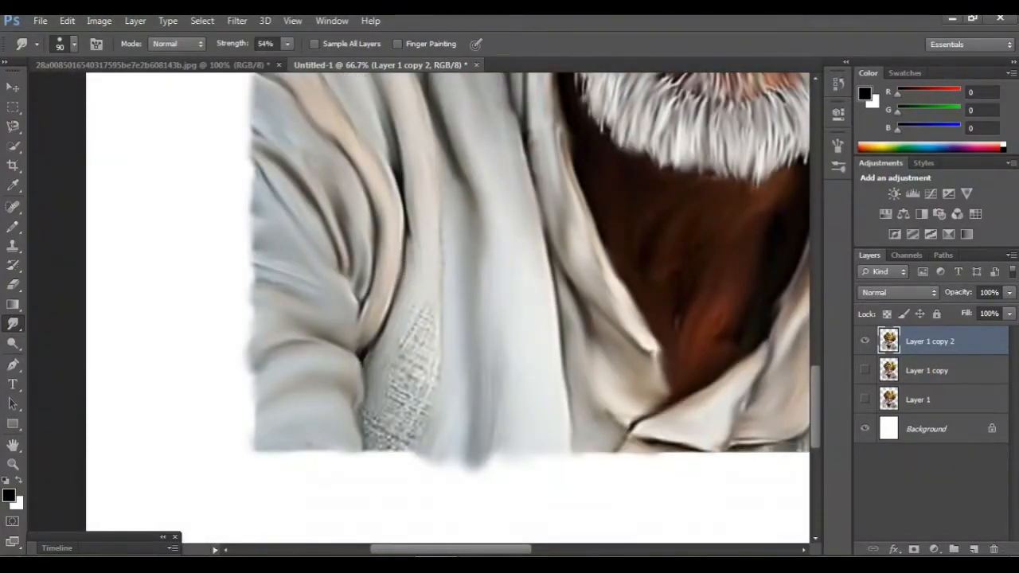
{"action": "left_click_drag", "start_coordinate": [414, 309], "coordinate": [410, 378]}
{"action": "left_click_drag", "start_coordinate": [398, 332], "coordinate": [390, 402]}
{"action": "left_click_drag", "start_coordinate": [436, 320], "coordinate": [386, 463]}
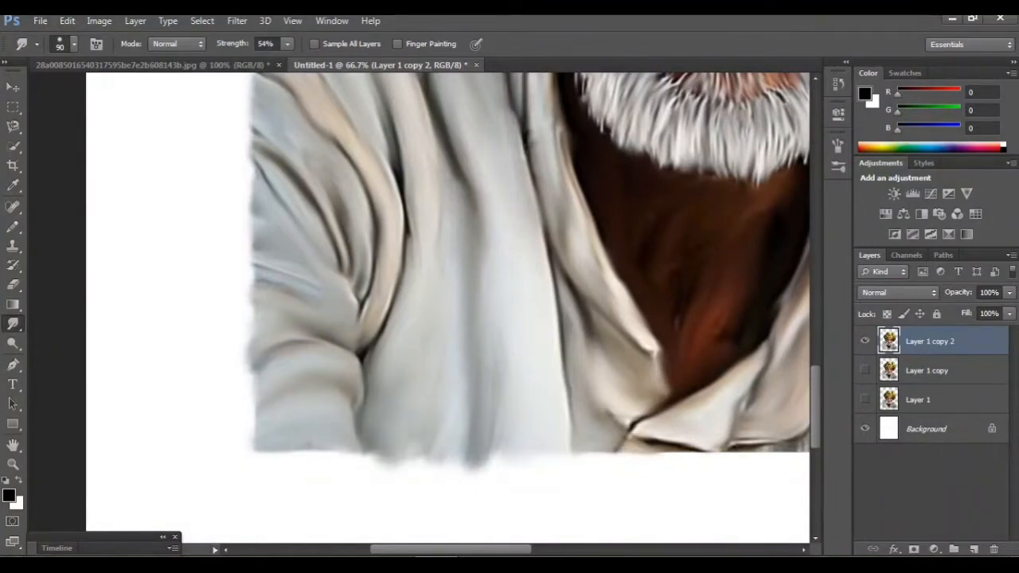
- Smudge the shirt front on the portrait's right side, from the shoulder seam down to the bottom edge
{"action": "key", "text": "ctrl+minus"}
{"action": "key", "text": "ctrl+minus"}
{"action": "key", "text": "ctrl+minus"}
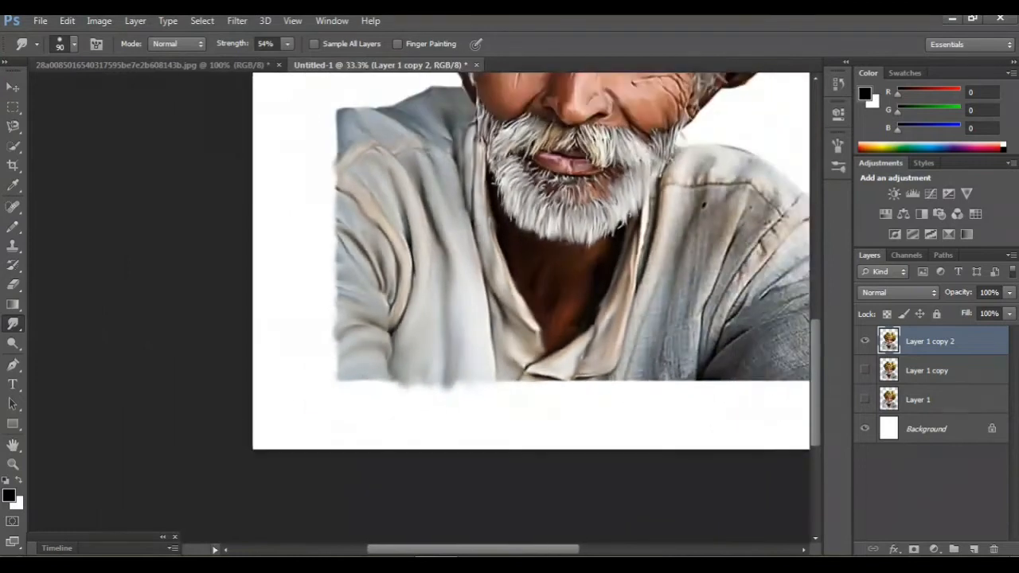
{"action": "scroll", "coordinate": [532, 244], "scroll_direction": "right", "scroll_amount": 2}
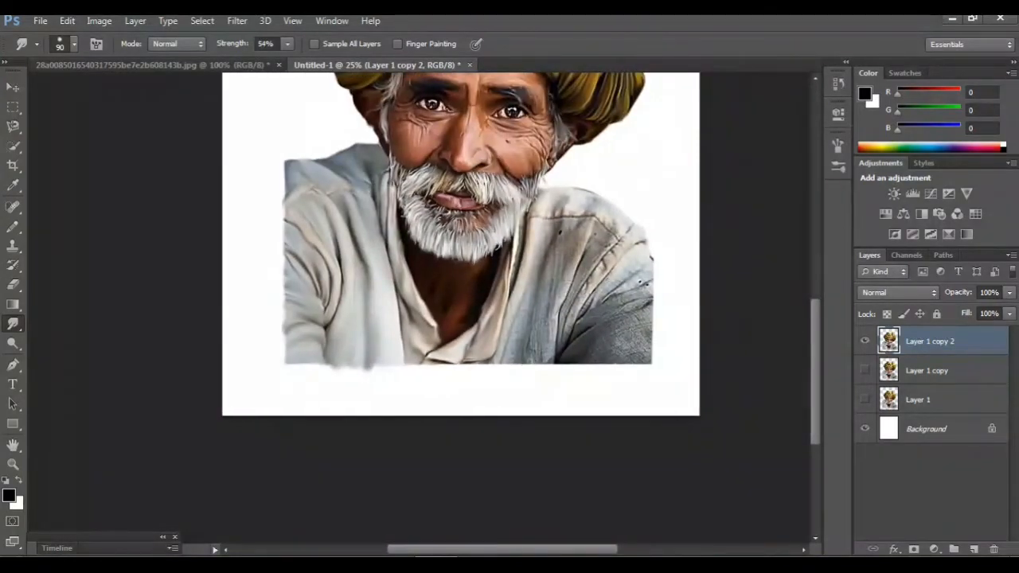
{"action": "key", "text": "ctrl+plus"}
{"action": "key", "text": "ctrl+plus"}
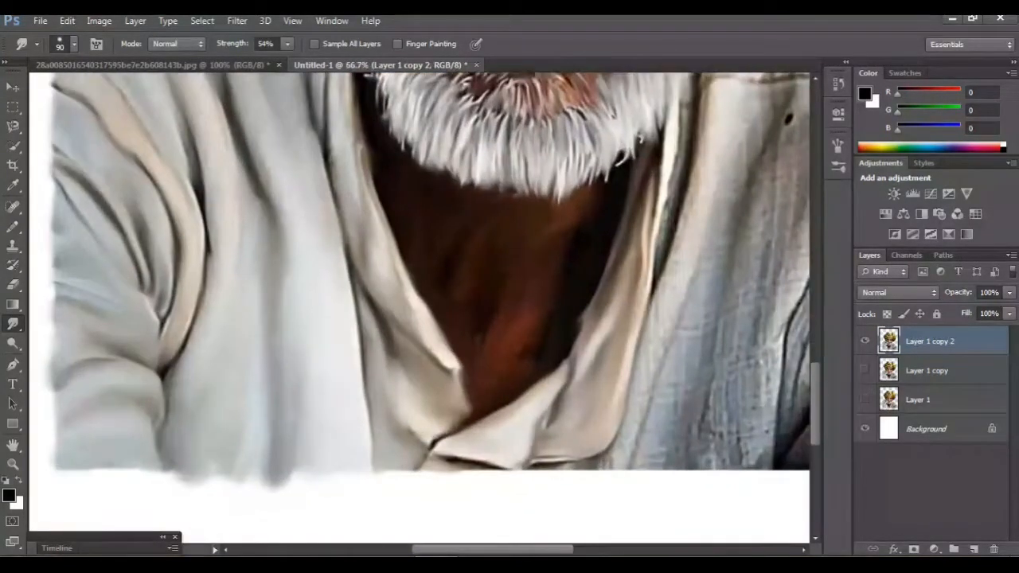
{"action": "key", "text": "ctrl+plus"}
{"action": "scroll", "coordinate": [419, 311], "scroll_direction": "up", "scroll_amount": 2}
{"action": "scroll", "coordinate": [419, 310], "scroll_direction": "right", "scroll_amount": 2}
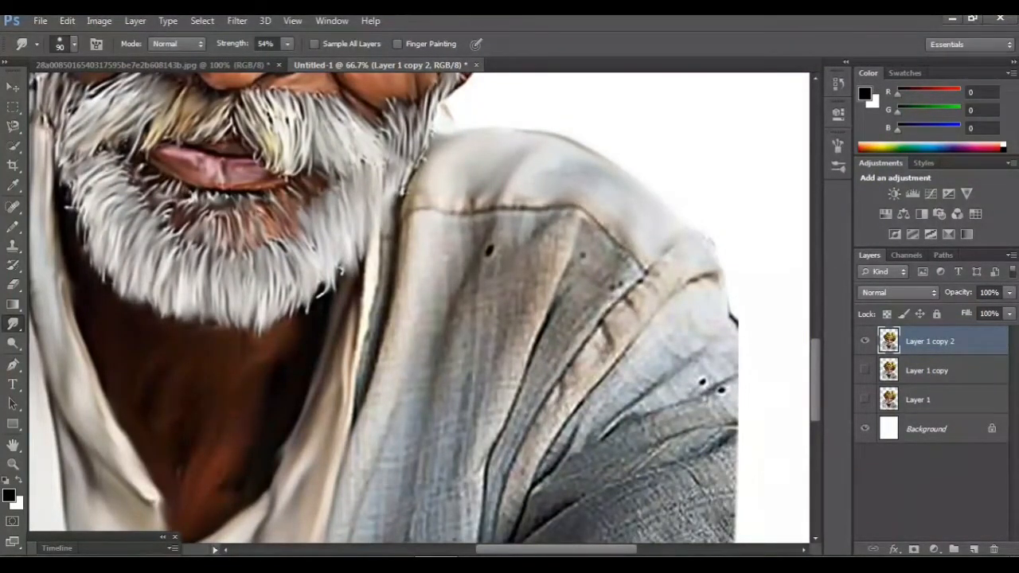
{"action": "mouse_move", "coordinate": [408, 208]}
{"action": "left_mouse_down"}
{"action": "mouse_move", "coordinate": [593, 218]}
{"action": "mouse_move", "coordinate": [640, 266]}
{"action": "left_mouse_up"}
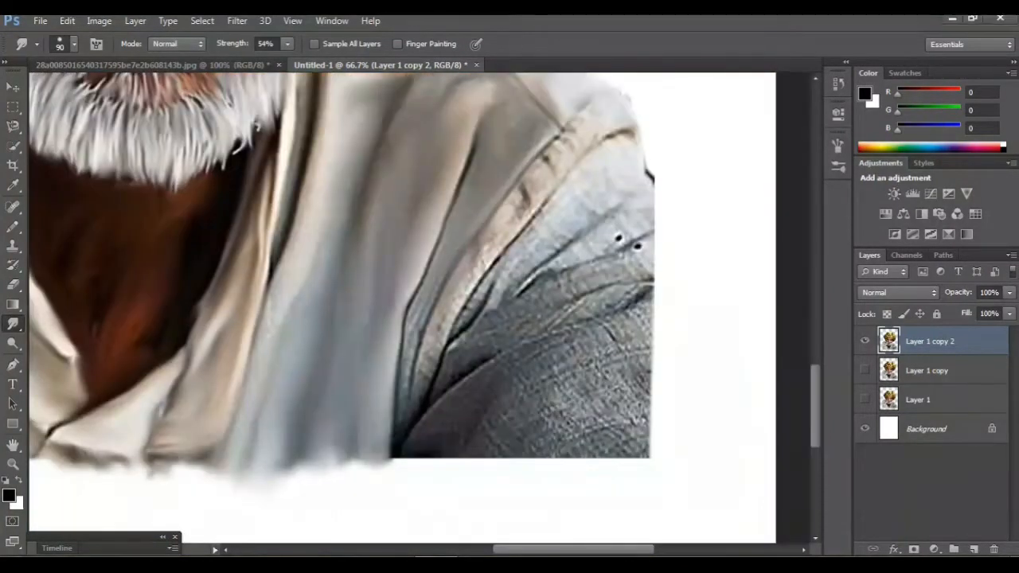
- Smudge the right armhole seam and the upper sleeve folds, blending away the dark specks
{"action": "key", "text": "ctrl+minus"}
{"action": "key", "text": "ctrl+minus"}
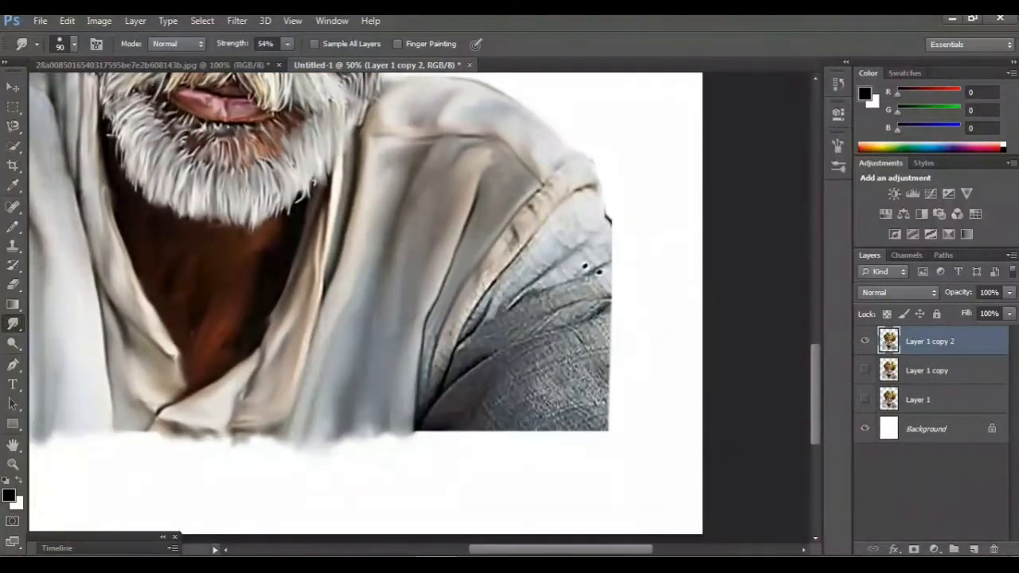
{"action": "key", "text": "ctrl+plus"}
{"action": "mouse_move", "coordinate": [402, 335]}
{"action": "left_mouse_down"}
{"action": "mouse_move", "coordinate": [406, 438]}
{"action": "mouse_move", "coordinate": [422, 375]}
{"action": "mouse_move", "coordinate": [575, 144]}
{"action": "left_mouse_up"}
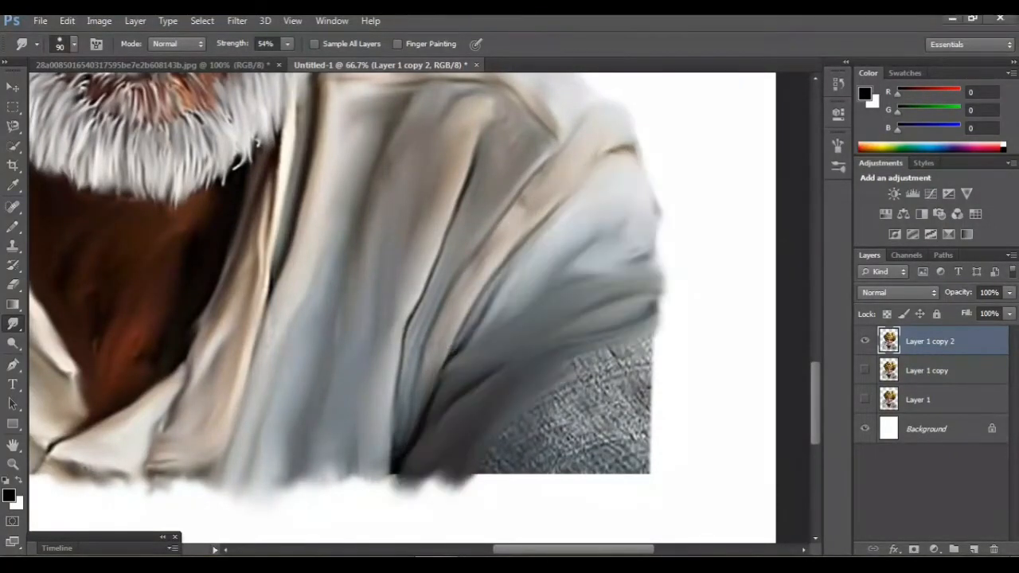
- Smudge the dark woven fabric of the lower right sleeve, redoing the stroke along its outer edge
{"action": "mouse_move", "coordinate": [646, 344]}
{"action": "left_mouse_down"}
{"action": "mouse_move", "coordinate": [625, 453]}
{"action": "mouse_move", "coordinate": [651, 335]}
{"action": "mouse_move", "coordinate": [553, 406]}
{"action": "mouse_move", "coordinate": [541, 442]}
{"action": "left_mouse_up"}
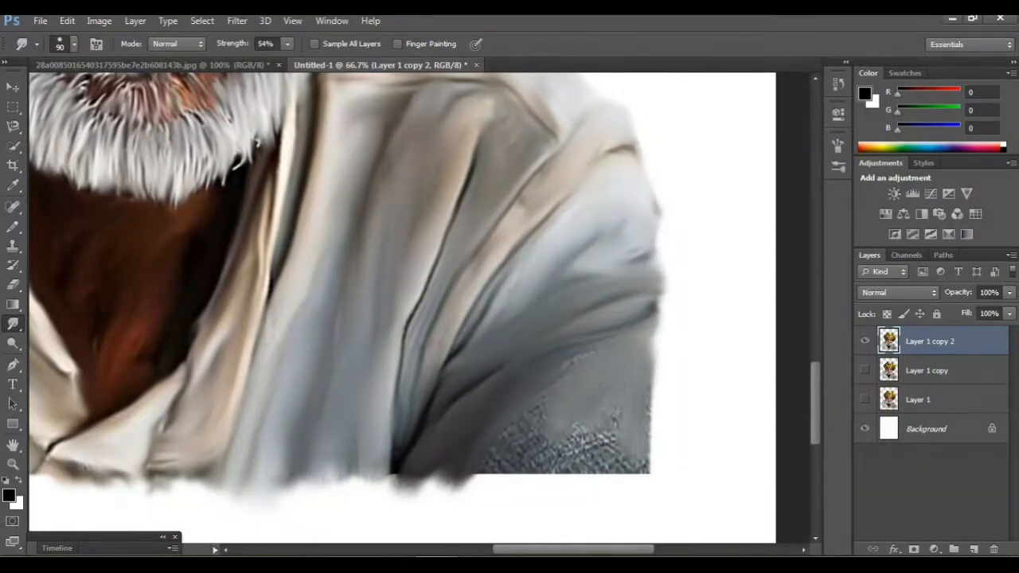
{"action": "left_click_drag", "start_coordinate": [620, 438], "coordinate": [581, 474]}
{"action": "mouse_move", "coordinate": [657, 386]}
{"action": "left_mouse_down"}
{"action": "mouse_move", "coordinate": [612, 446]}
{"action": "mouse_move", "coordinate": [629, 478]}
{"action": "left_mouse_up"}
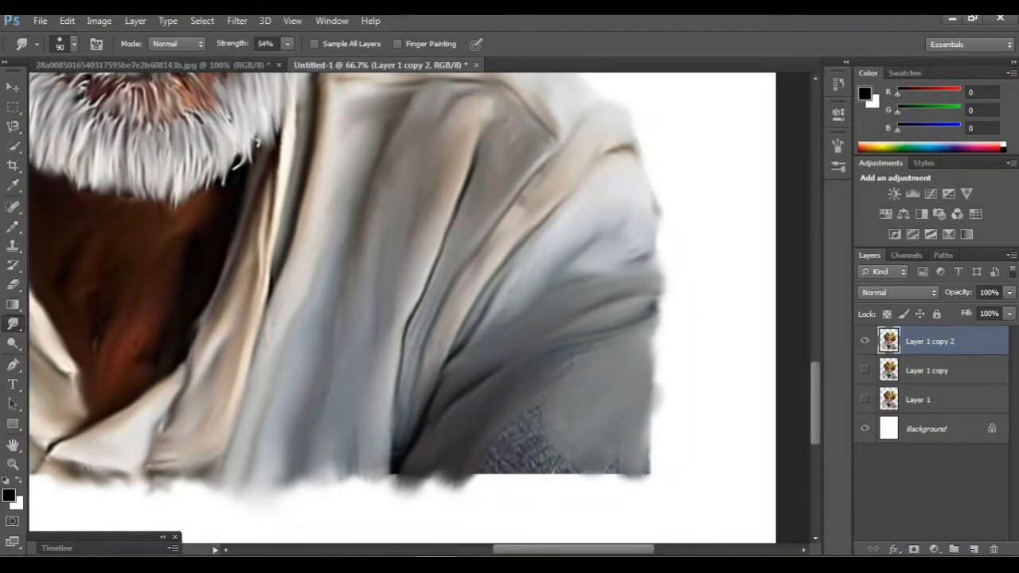
{"action": "key", "text": "ctrl+z"}
{"action": "left_click_drag", "start_coordinate": [652, 339], "coordinate": [654, 402]}
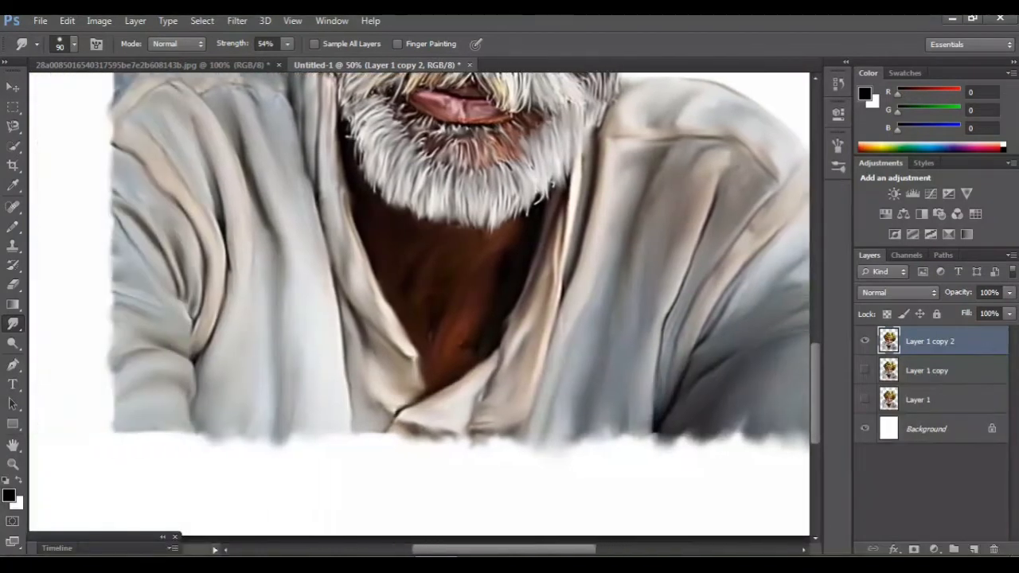
- Compare the smudged Layer 1 copy 2 with the original Layer 1 across the whole portrait, leaving only the smudged version shown
{"action": "left_click_drag", "start_coordinate": [509, 255], "coordinate": [497, 459]}
{"action": "key", "text": "ctrl+minus"}
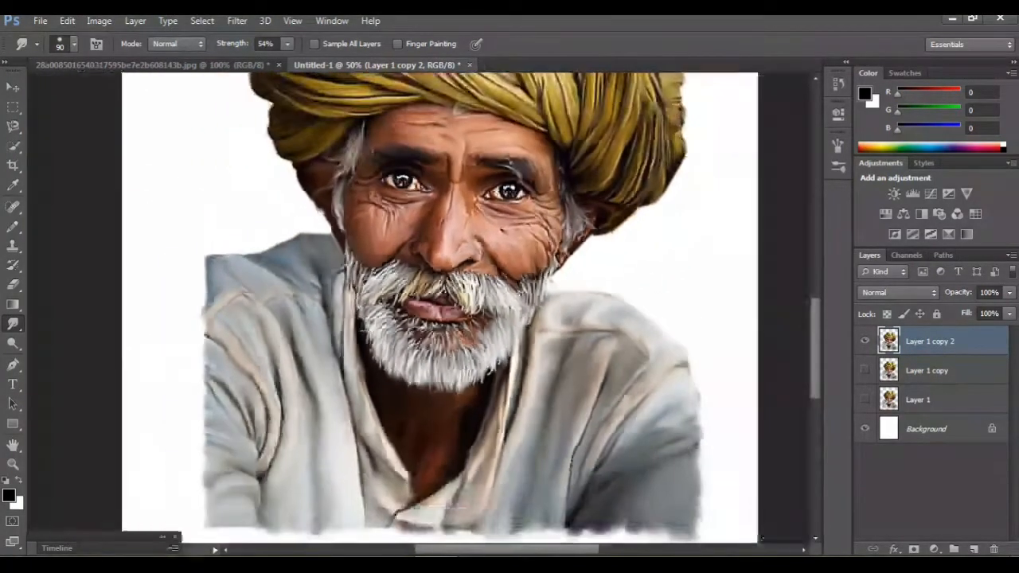
{"action": "key", "text": "ctrl+minus"}
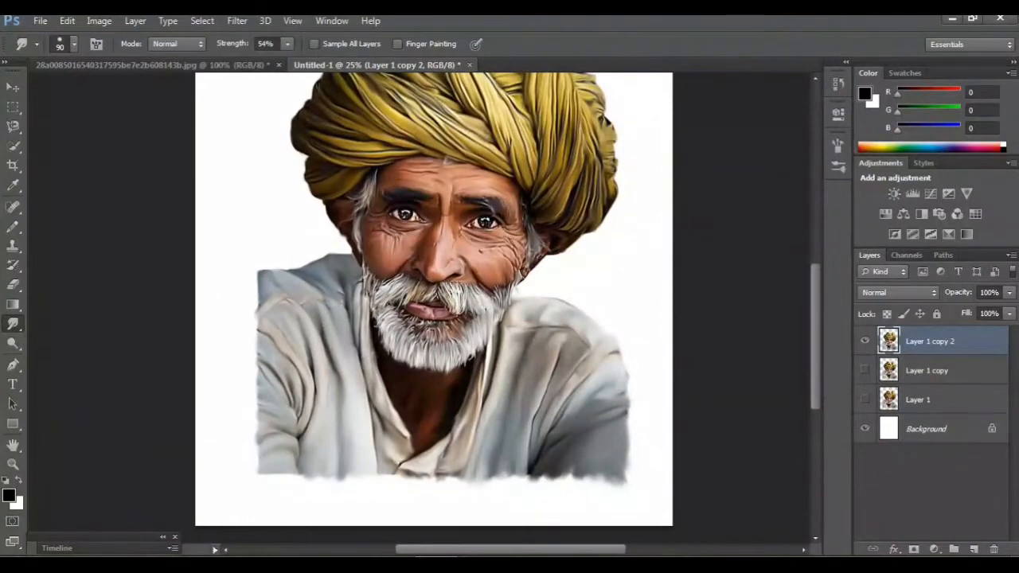
{"action": "left_click", "coordinate": [864, 399]}
{"action": "left_click", "coordinate": [864, 341]}
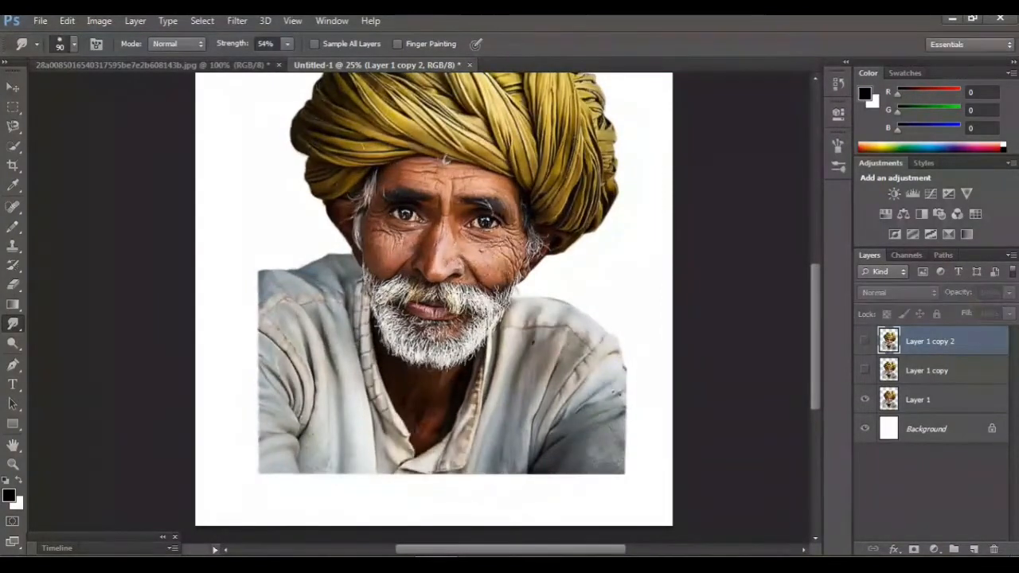
{"action": "left_click", "coordinate": [864, 341]}
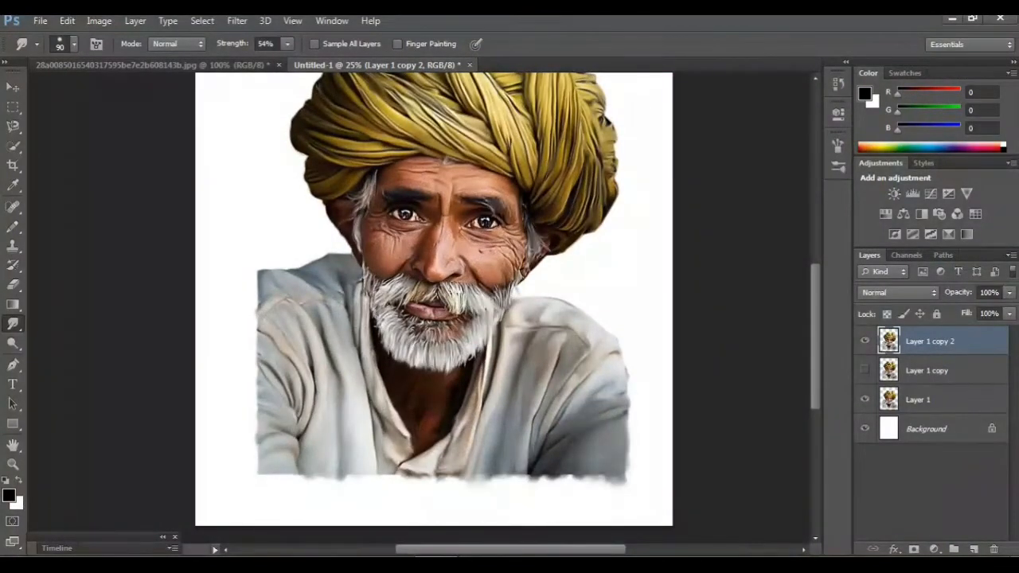
{"action": "left_click", "coordinate": [864, 399]}
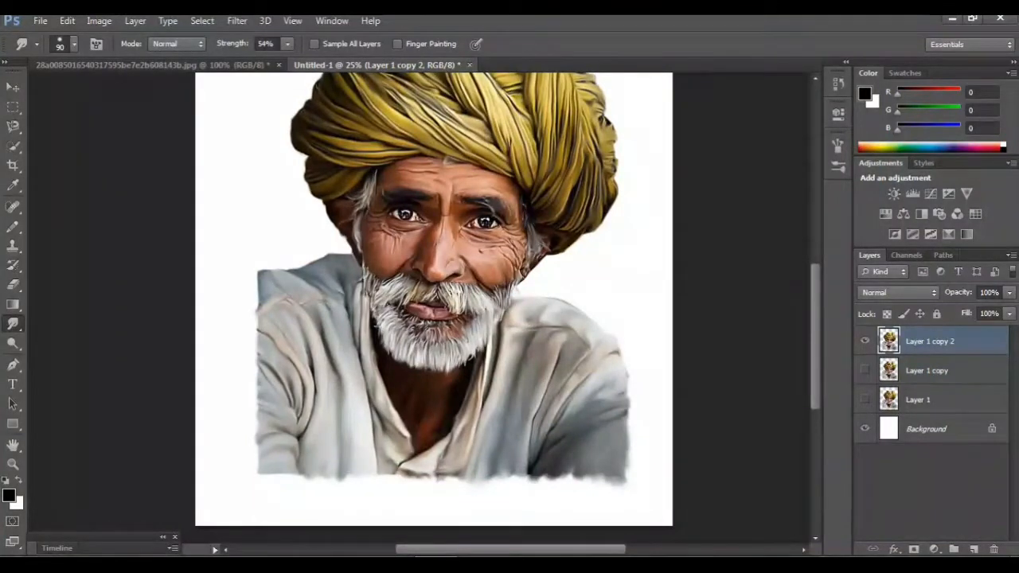
- Duplicate Layer 1 copy 2, hide the source layer, and add an empty layer directly beneath the duplicate
{"action": "left_click_drag", "start_coordinate": [930, 341], "coordinate": [974, 549]}
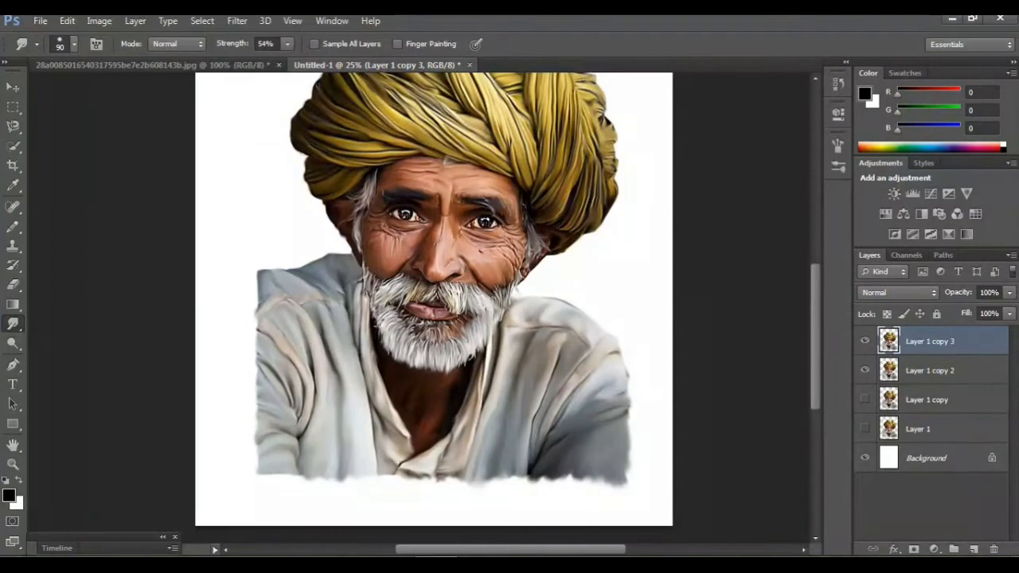
{"action": "scroll", "coordinate": [434, 306], "scroll_direction": "up", "scroll_amount": 3}
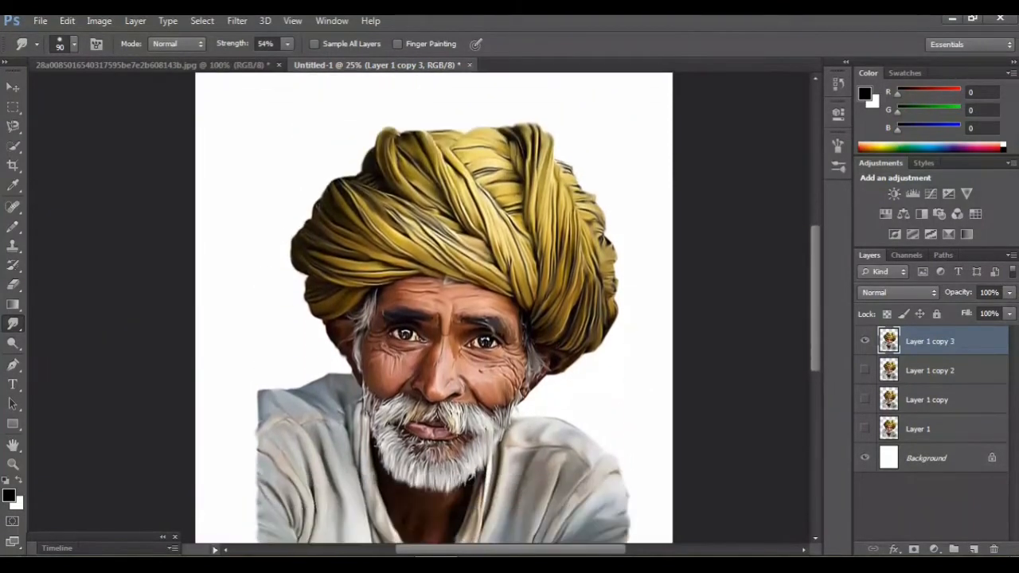
{"action": "scroll", "coordinate": [433, 306], "scroll_direction": "down", "scroll_amount": 2}
{"action": "scroll", "coordinate": [434, 306], "scroll_direction": "up", "scroll_amount": 2}
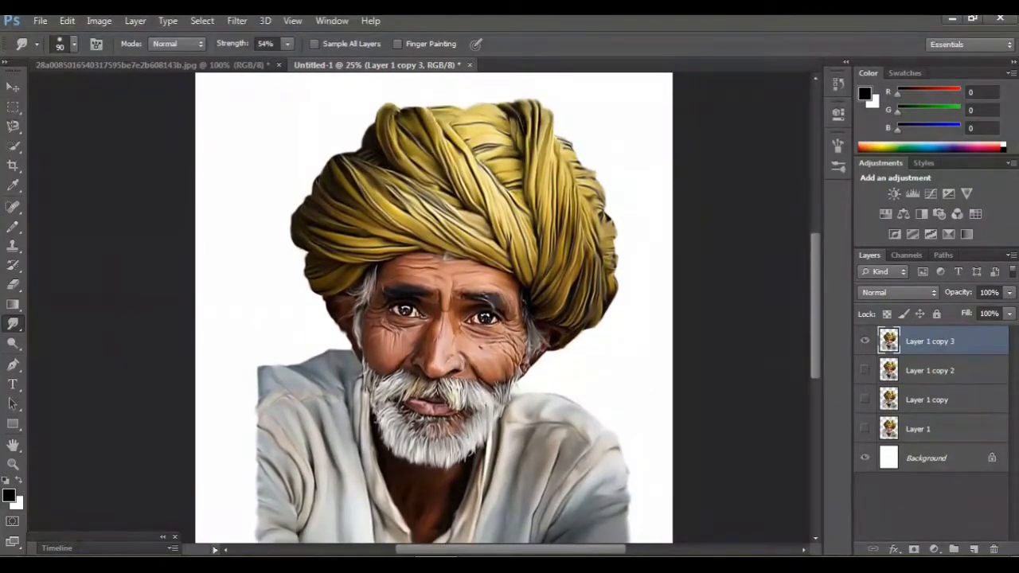
{"action": "left_click", "coordinate": [974, 549]}
{"action": "left_click_drag", "start_coordinate": [939, 342], "coordinate": [939, 383]}
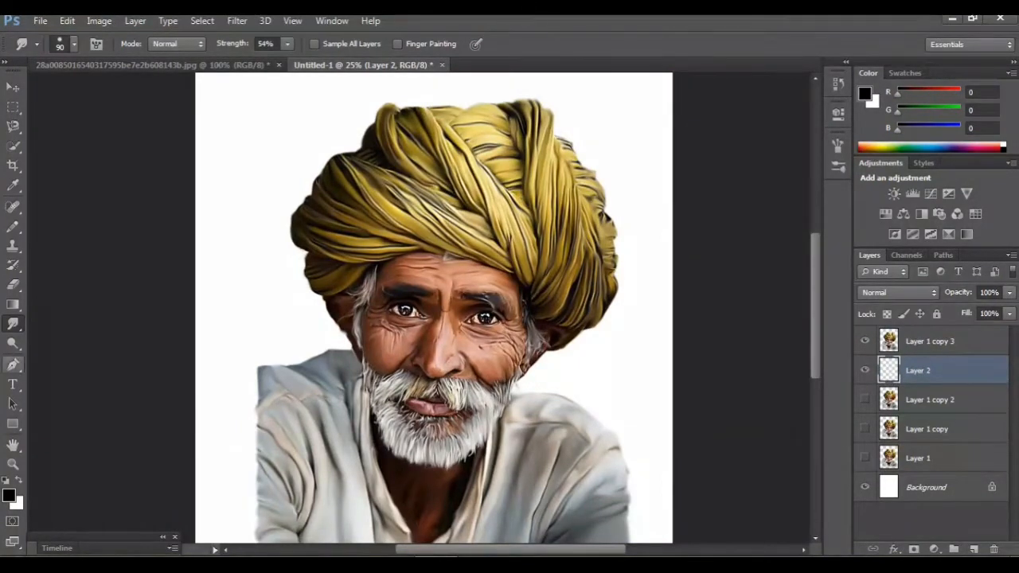
- Switch to the Brush tool and choose a textured 300 px brush tip
{"action": "key", "text": "b"}
{"action": "right_click", "coordinate": [14, 227]}
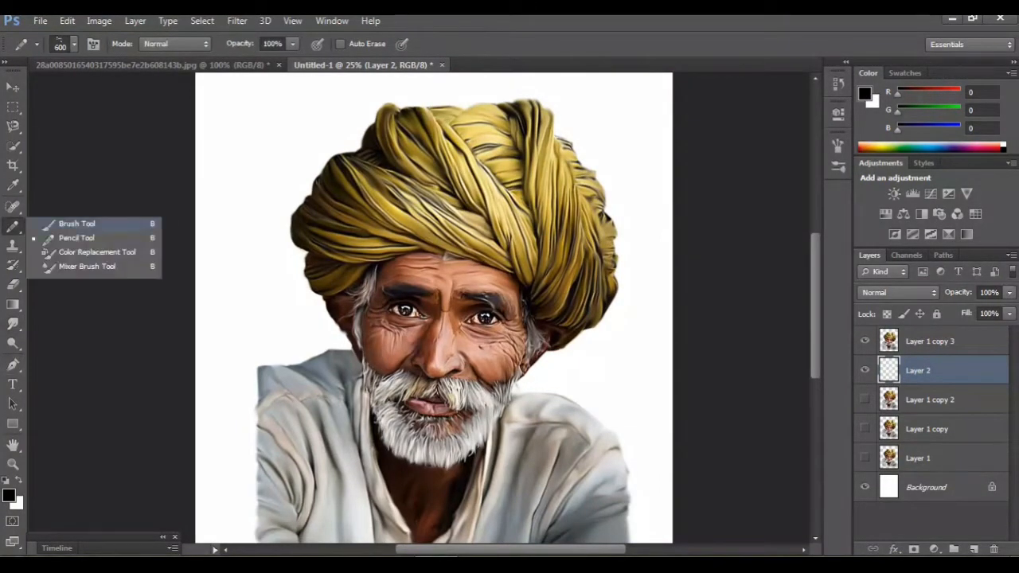
{"action": "left_click", "coordinate": [76, 224]}
{"action": "left_click", "coordinate": [73, 44]}
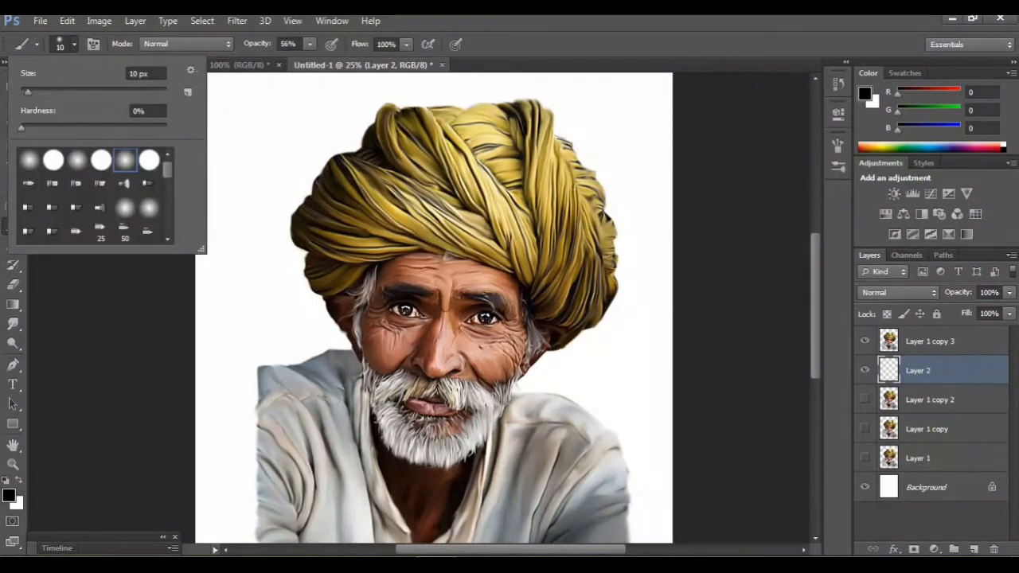
{"action": "scroll", "coordinate": [94, 195], "scroll_direction": "down", "scroll_amount": 5}
{"action": "double_click", "coordinate": [53, 230]}
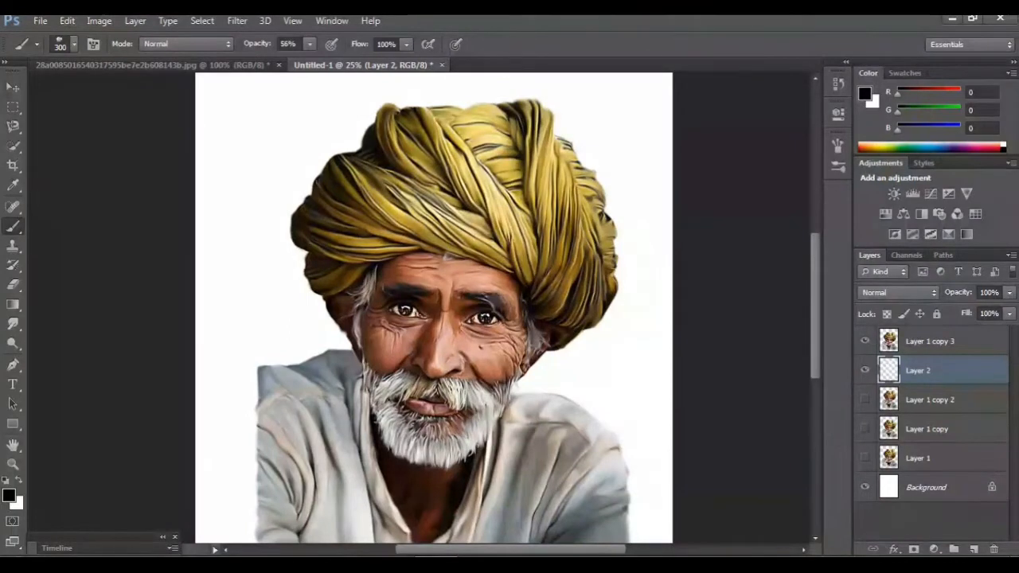
- Sample the mustard colour from the turban and paint a short vertical patch beside the lower right sleeve
{"action": "scroll", "coordinate": [433, 306], "scroll_direction": "down", "scroll_amount": 3}
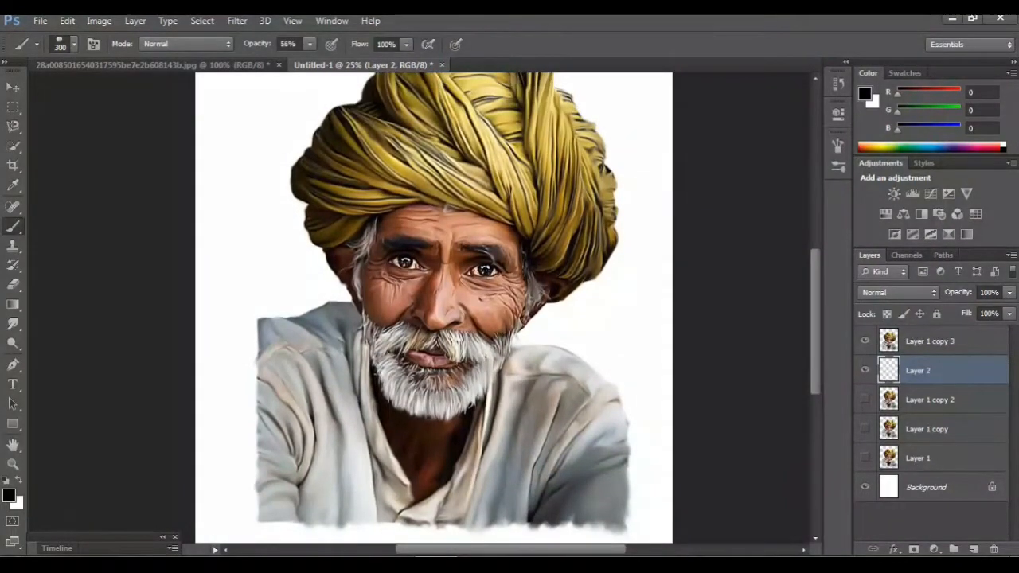
{"action": "key", "text": "ctrl+minus"}
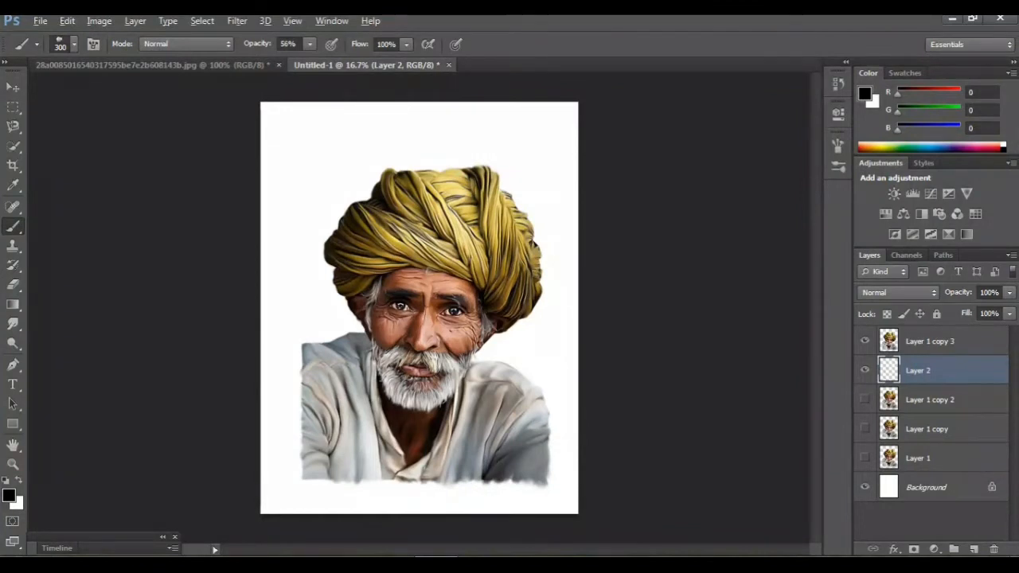
{"action": "left_click", "coordinate": [436, 219], "text": "alt"}
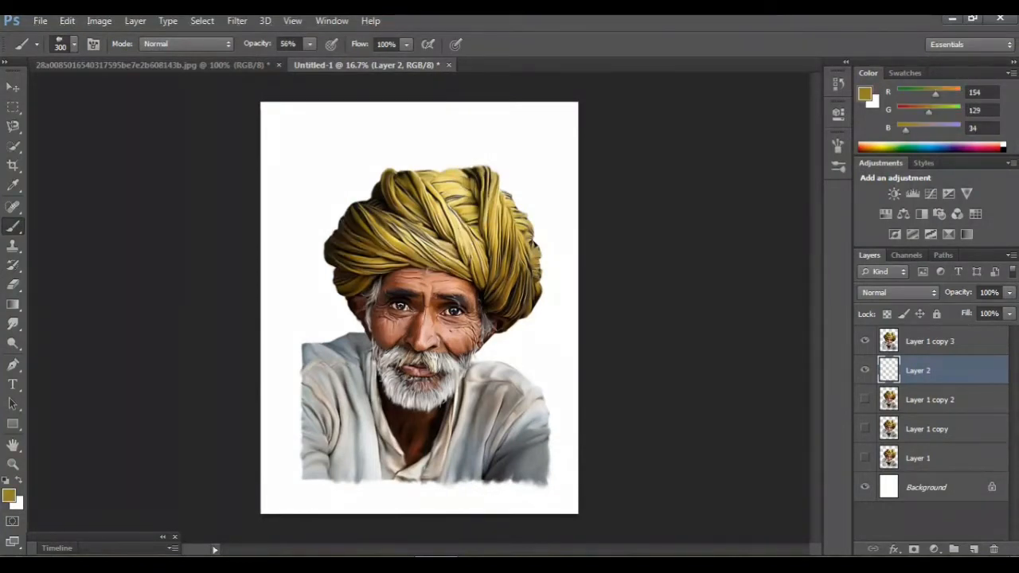
{"action": "mouse_move", "coordinate": [562, 487]}
{"action": "left_mouse_down"}
{"action": "mouse_move", "coordinate": [543, 488]}
{"action": "mouse_move", "coordinate": [562, 420]}
{"action": "left_mouse_up"}
- Enlarge the brush to 1200 px and dab mustard paint under the shirt in the canvas's lower right corner
{"action": "key", "text": "bracketright"}
{"action": "key", "text": "bracketright"}
{"action": "key", "text": "bracketright"}
{"action": "key", "text": "bracketright"}
{"action": "key", "text": "bracketright"}
{"action": "key", "text": "bracketright"}
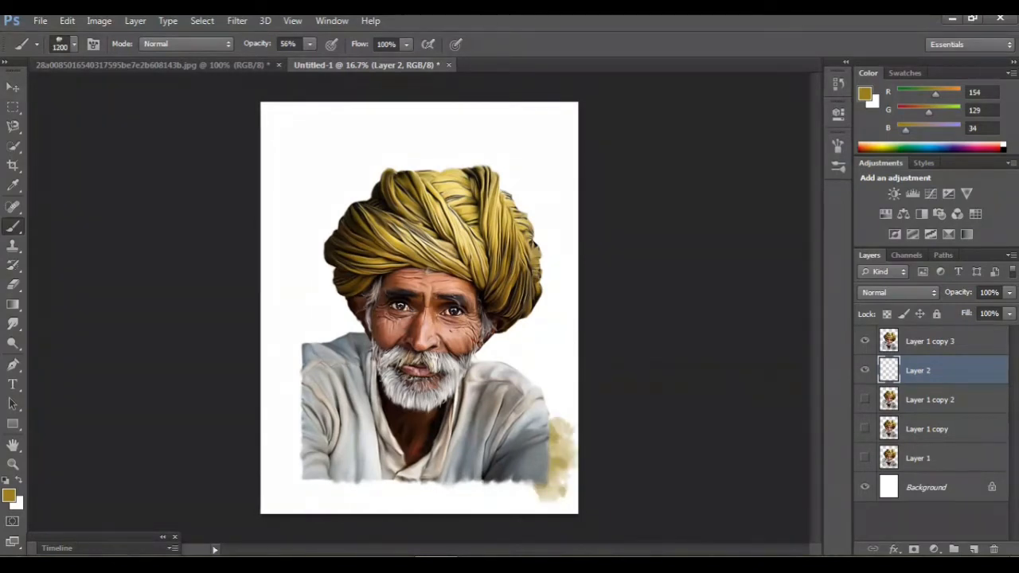
{"action": "left_click", "coordinate": [521, 506]}
{"action": "left_click", "coordinate": [476, 508]}
{"action": "left_click", "coordinate": [568, 509]}
{"action": "left_click", "coordinate": [571, 514]}
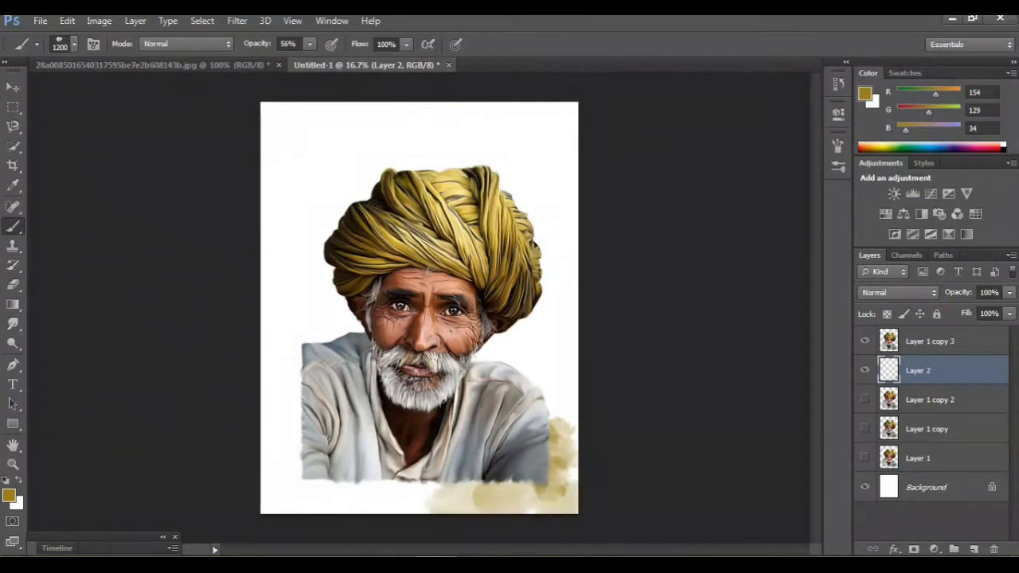
- Dab mustard paint up the canvas's right edge, behind the shoulder and beside the turban
{"action": "left_click", "coordinate": [568, 436]}
{"action": "left_click", "coordinate": [568, 406]}
{"action": "left_click", "coordinate": [519, 376]}
{"action": "left_click", "coordinate": [529, 345]}
{"action": "left_click", "coordinate": [526, 344]}
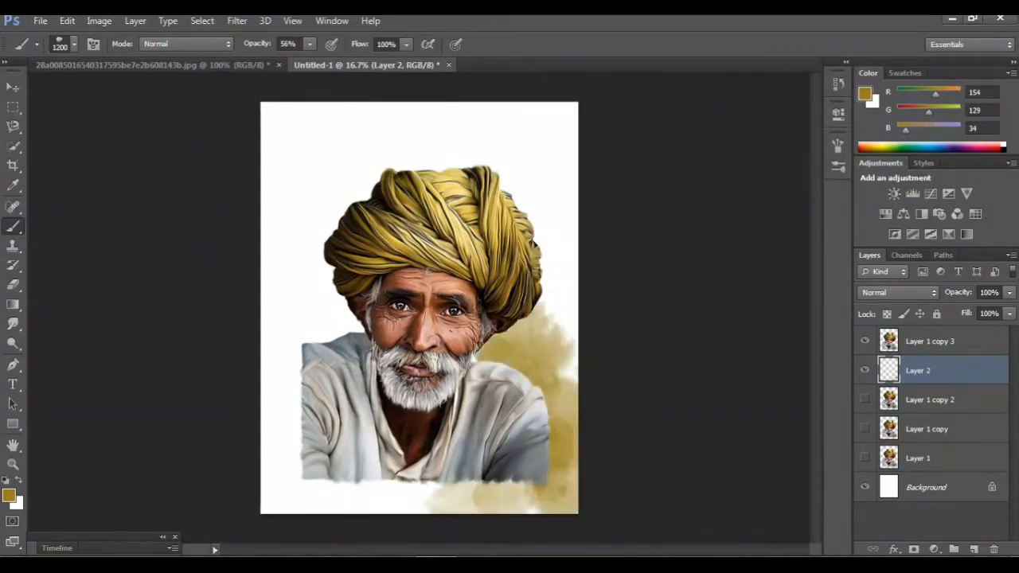
{"action": "left_click", "coordinate": [548, 320]}
{"action": "left_click", "coordinate": [571, 297]}
{"action": "left_click", "coordinate": [568, 273]}
- Extend the mustard paint along the canvas's bottom edge to the lower left corner
{"action": "left_click", "coordinate": [502, 513]}
{"action": "left_click", "coordinate": [402, 517]}
{"action": "left_click", "coordinate": [269, 504]}
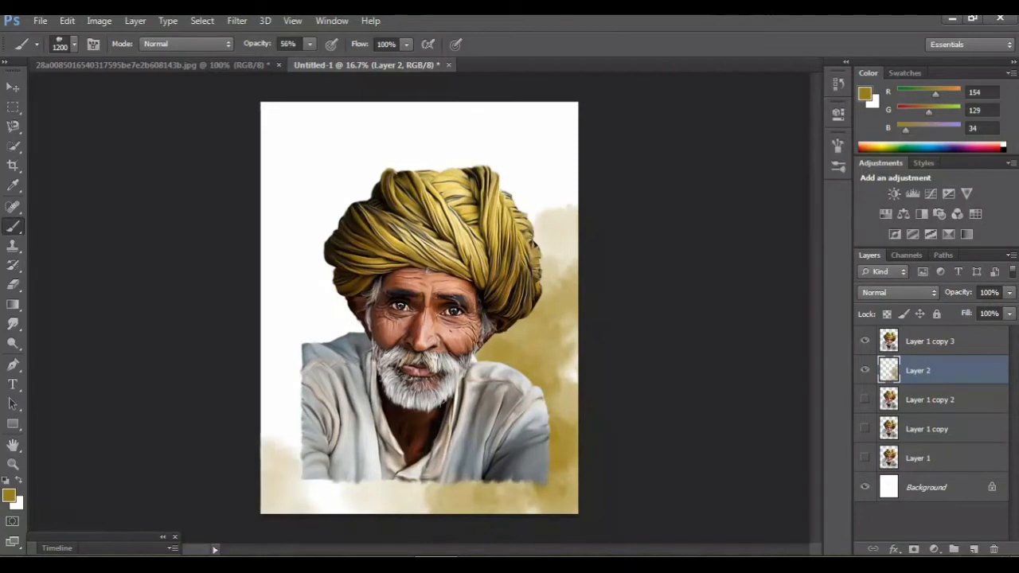
- Build up the mustard paint in the canvas's lower left corner and beneath the shirt's left half
{"action": "left_click", "coordinate": [329, 509]}
{"action": "left_click", "coordinate": [371, 516]}
{"action": "left_click", "coordinate": [346, 516]}
{"action": "left_click", "coordinate": [293, 482]}
{"action": "left_click", "coordinate": [341, 514]}
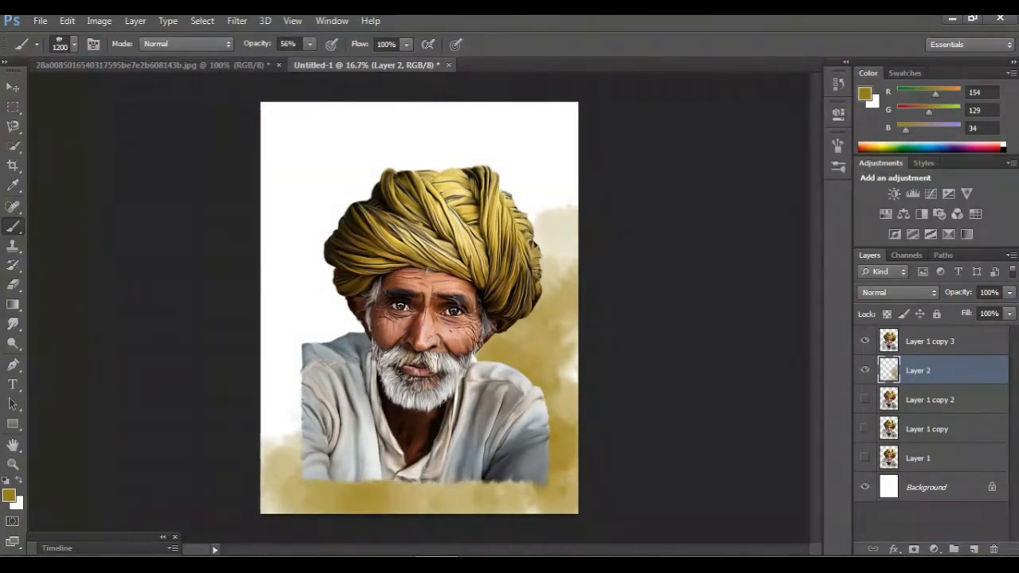
- Dab mustard paint up the canvas's left edge, past the sleeve and above the shoulder
{"action": "left_click", "coordinate": [271, 475]}
{"action": "left_click", "coordinate": [266, 439]}
{"action": "left_click", "coordinate": [266, 387]}
{"action": "left_click", "coordinate": [272, 361]}
{"action": "left_click", "coordinate": [322, 335]}
{"action": "left_click", "coordinate": [320, 315]}
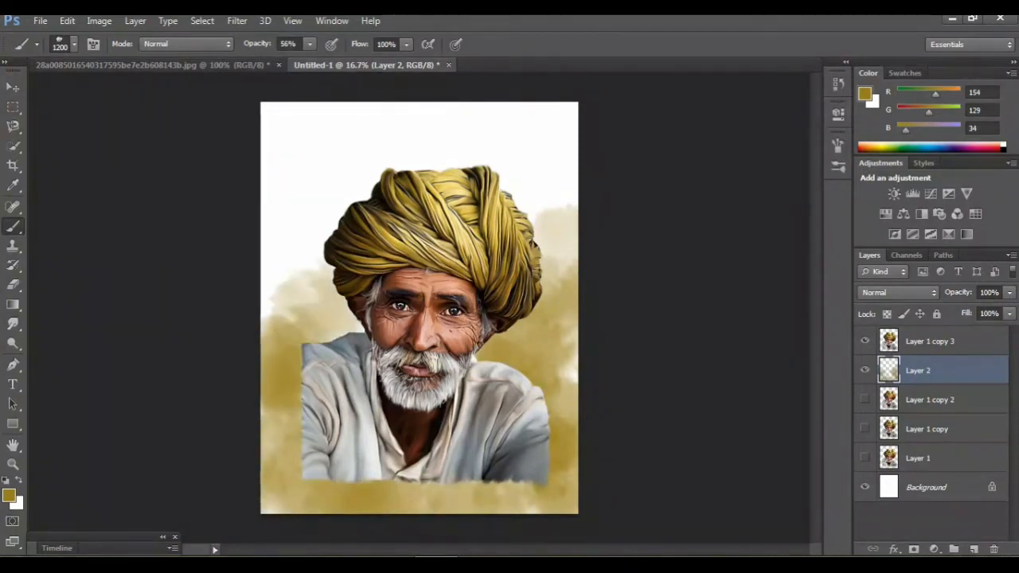
- Continue the mustard paint up the left side of the turban and over its upper left curve
{"action": "left_click", "coordinate": [282, 304]}
{"action": "left_click", "coordinate": [261, 287]}
{"action": "left_click", "coordinate": [261, 226]}
{"action": "left_click", "coordinate": [274, 231]}
{"action": "left_click", "coordinate": [377, 195]}
{"action": "left_click", "coordinate": [575, 385]}
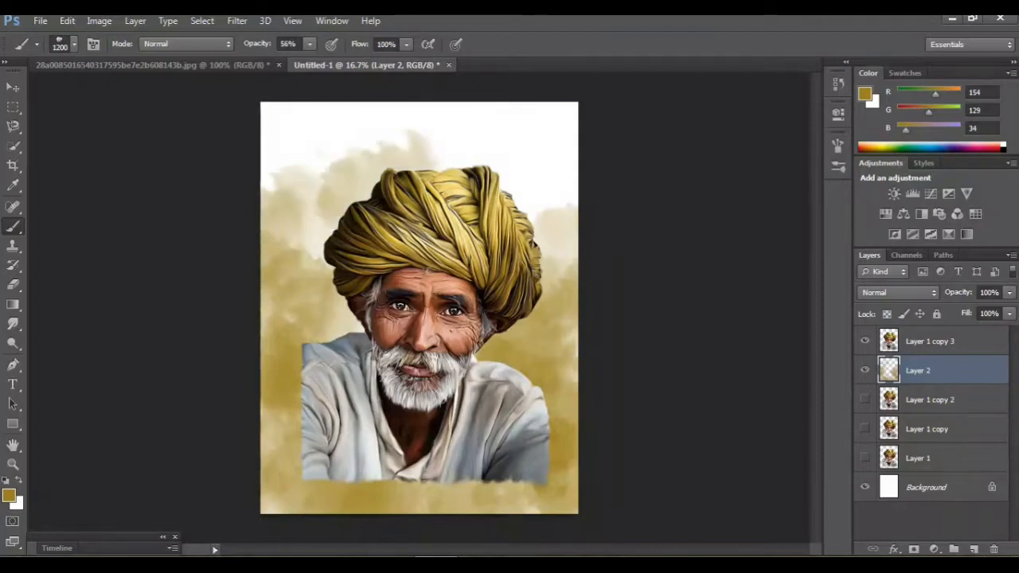
- Sample the light yellow from the turban's highlight and dab it over the background's upper right area
{"action": "left_click", "coordinate": [455, 188], "text": "alt"}
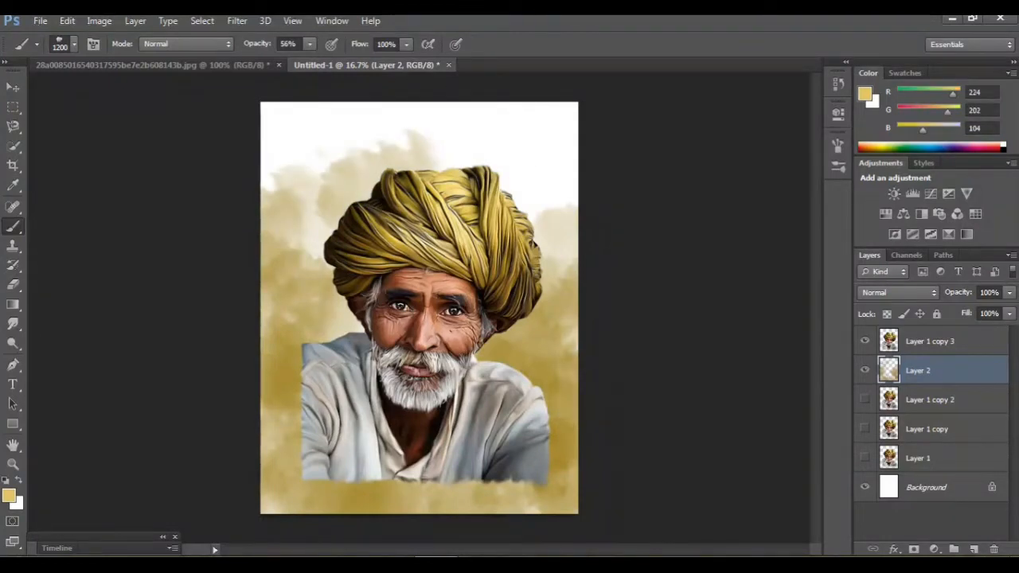
{"action": "left_click", "coordinate": [500, 153]}
{"action": "left_click", "coordinate": [522, 158]}
{"action": "left_click", "coordinate": [550, 338]}
{"action": "left_click", "coordinate": [558, 177]}
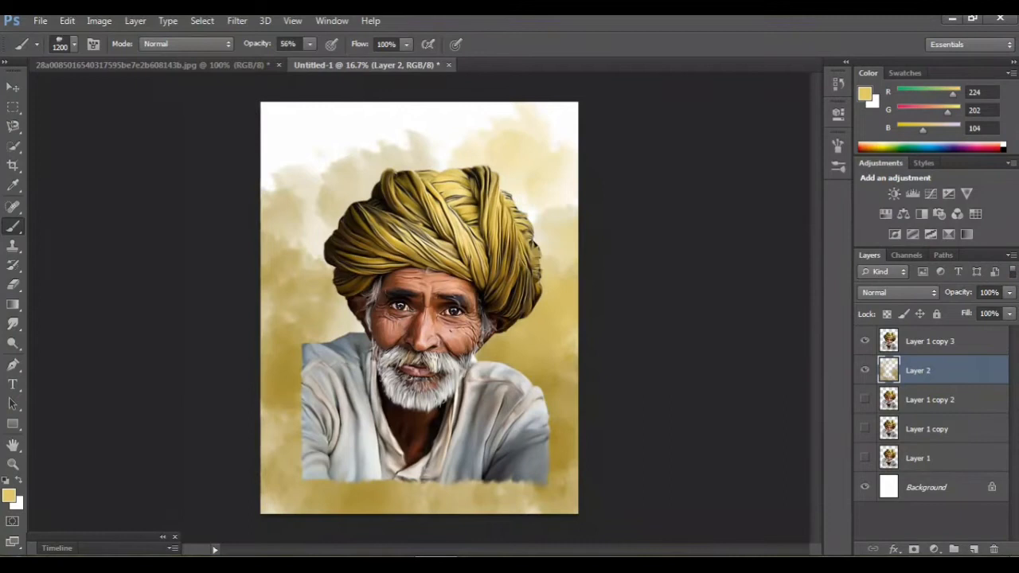
- Spread light yellow dabs across the top of the background from the upper right to the upper left corner
{"action": "left_click", "coordinate": [549, 146]}
{"action": "left_click", "coordinate": [505, 129]}
{"action": "left_click", "coordinate": [432, 130]}
{"action": "left_click", "coordinate": [318, 141]}
{"action": "left_click", "coordinate": [291, 153]}
{"action": "left_click", "coordinate": [309, 128]}
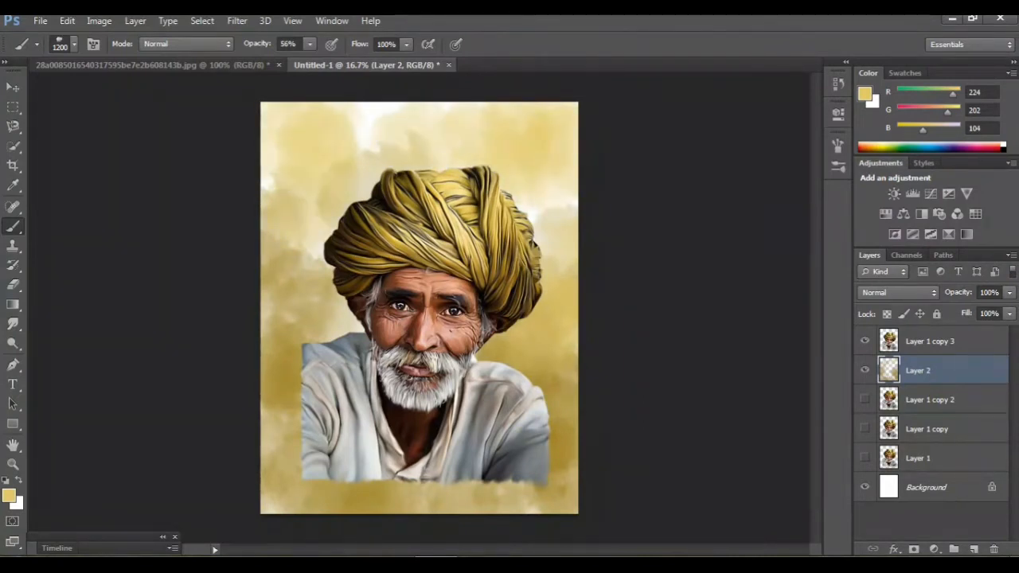
- Cover the pale gaps above and beside the turban with light yellow, and soften the mustard down the left edge
{"action": "left_click", "coordinate": [350, 126]}
{"action": "left_click", "coordinate": [392, 123]}
{"action": "left_click", "coordinate": [270, 161]}
{"action": "left_click", "coordinate": [275, 177]}
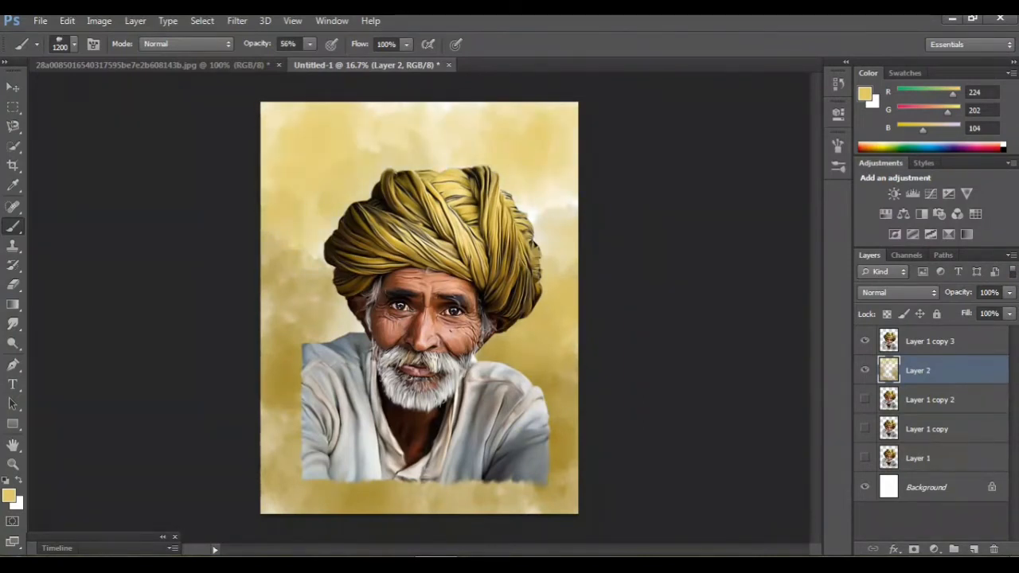
{"action": "left_click", "coordinate": [552, 202]}
{"action": "left_click", "coordinate": [275, 280]}
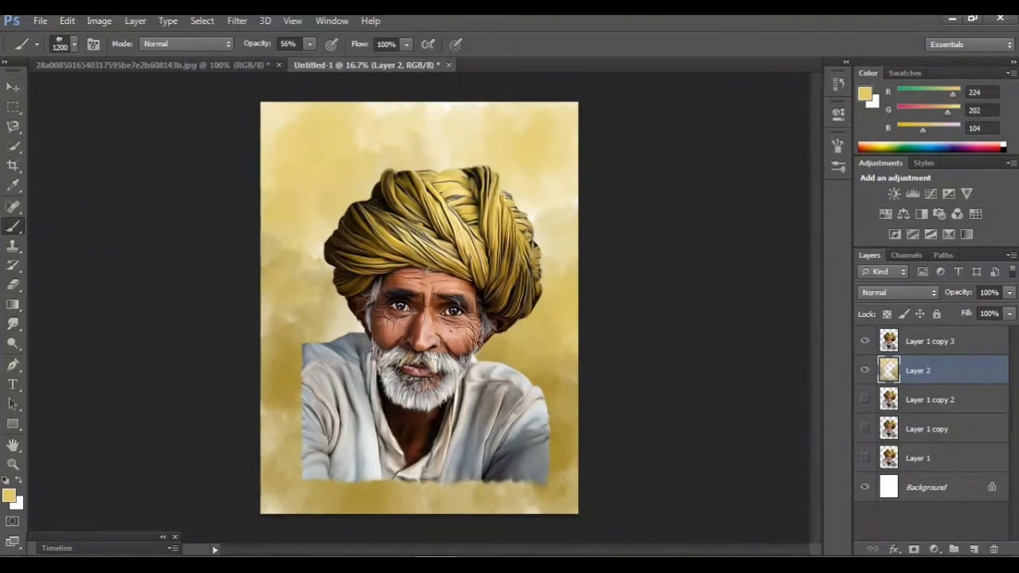
{"action": "left_click", "coordinate": [278, 366]}
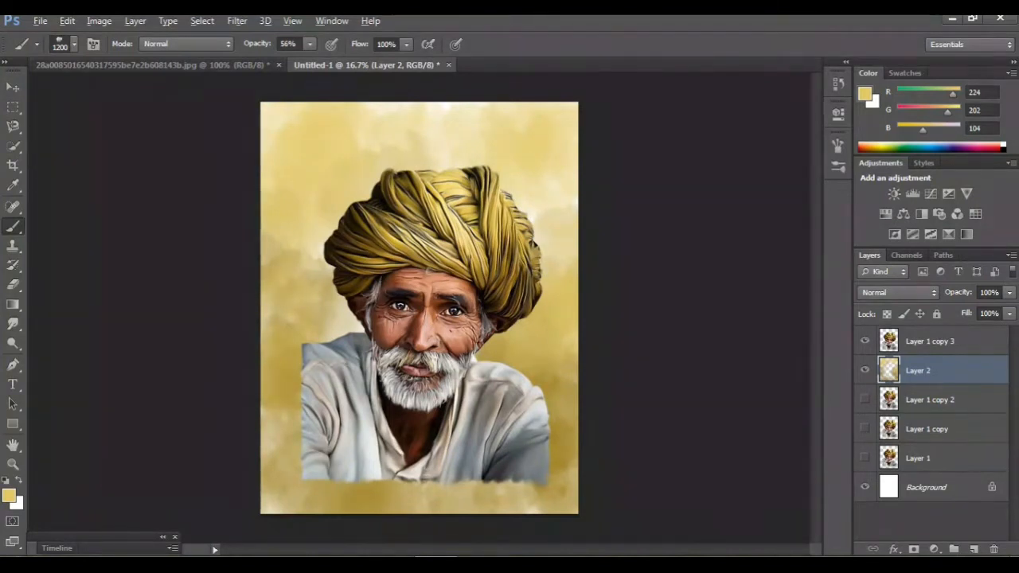
- Sample darker tones from the artwork and brush strokes along the background's left and right sides and beneath the shirt
{"action": "left_click", "coordinate": [533, 461], "text": "alt"}
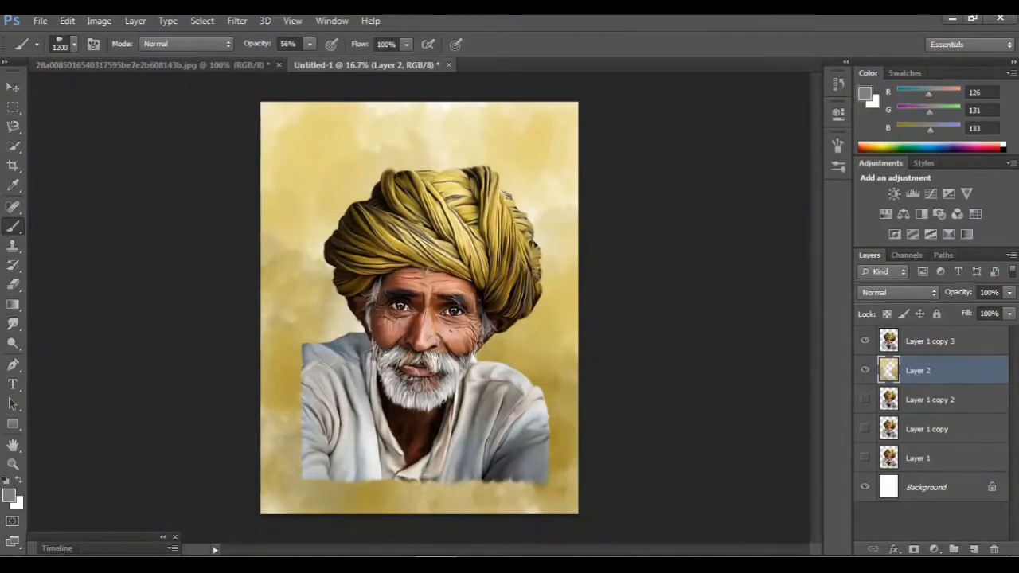
{"action": "left_click_drag", "start_coordinate": [271, 372], "coordinate": [276, 336]}
{"action": "mouse_move", "coordinate": [509, 495]}
{"action": "left_mouse_down"}
{"action": "mouse_move", "coordinate": [549, 503]}
{"action": "mouse_move", "coordinate": [535, 344]}
{"action": "mouse_move", "coordinate": [563, 322]}
{"action": "left_mouse_up"}
{"action": "mouse_move", "coordinate": [434, 500]}
{"action": "left_mouse_down"}
{"action": "mouse_move", "coordinate": [402, 499]}
{"action": "mouse_move", "coordinate": [470, 499]}
{"action": "left_mouse_up"}
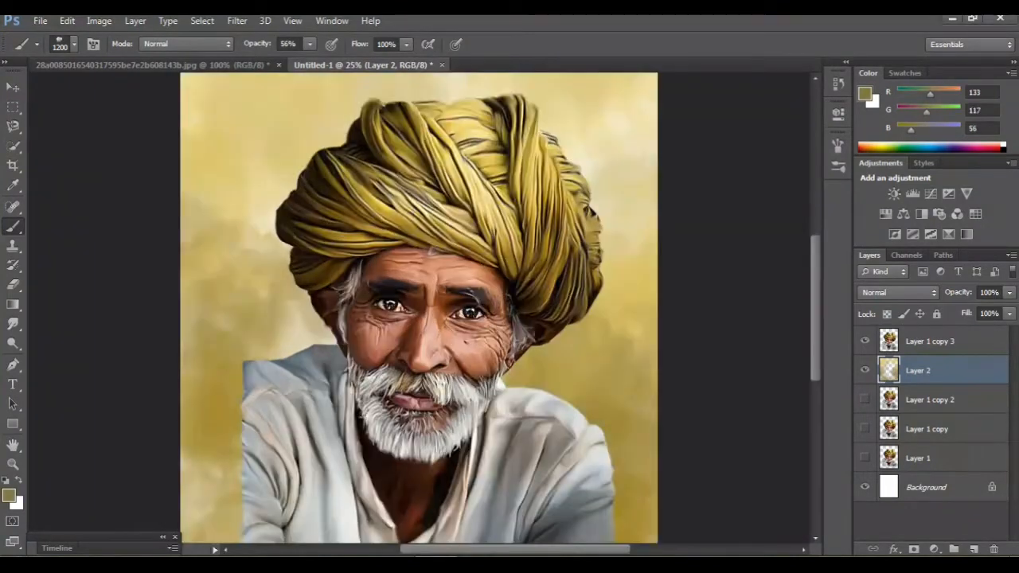
- Switch to the Smudge tool, enlarge its brush to 500 px and blend the blotchy background paint around the portrait
{"action": "scroll", "coordinate": [418, 311], "scroll_direction": "up", "scroll_amount": 3}
{"action": "scroll", "coordinate": [418, 310], "scroll_direction": "up", "scroll_amount": 2}
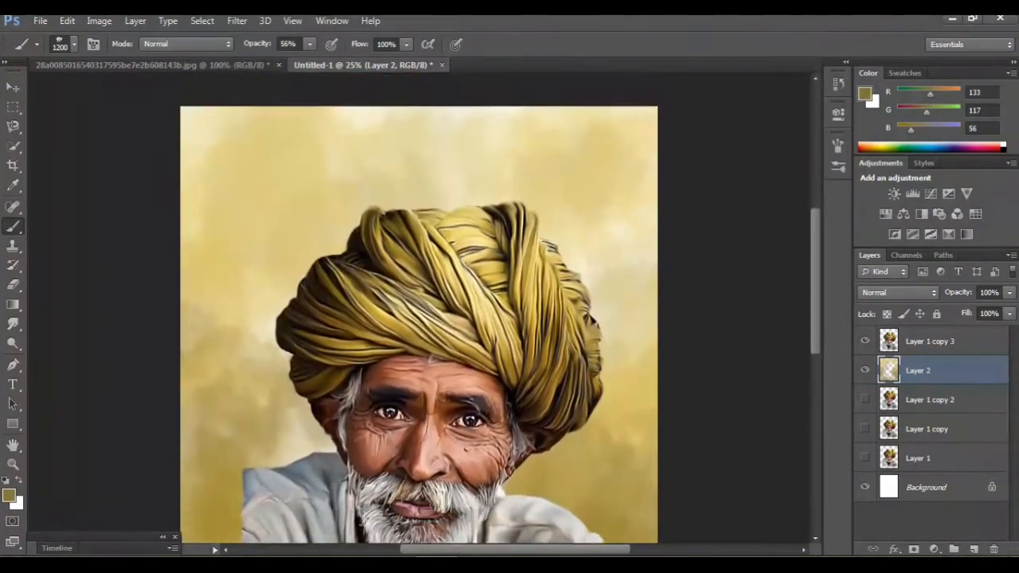
{"action": "scroll", "coordinate": [418, 311], "scroll_direction": "down", "scroll_amount": 3}
{"action": "right_click", "coordinate": [12, 324]}
{"action": "left_click", "coordinate": [80, 350]}
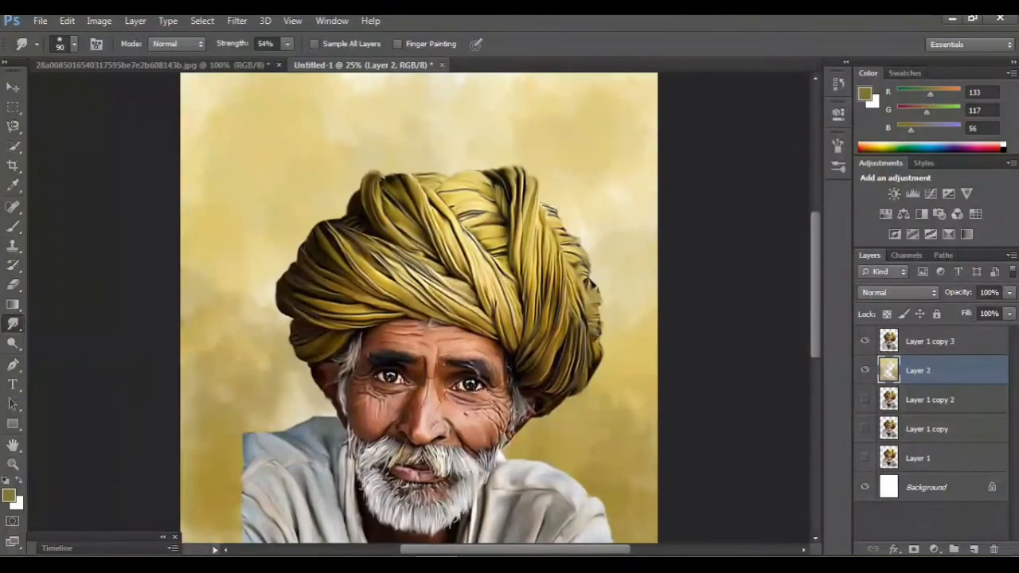
{"action": "key", "text": "ctrl+plus"}
{"action": "key", "text": "ctrl+plus"}
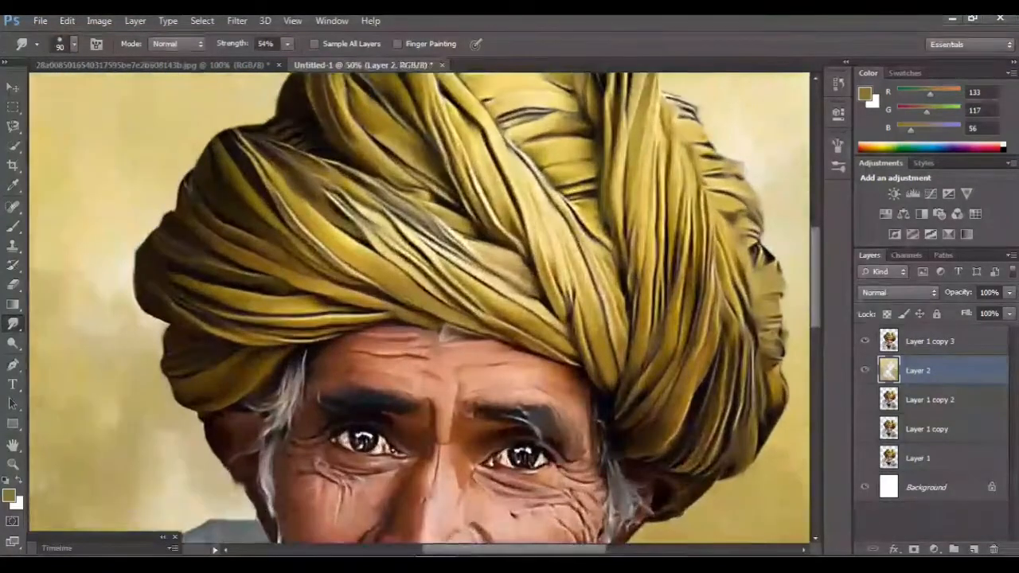
{"action": "scroll", "coordinate": [419, 310], "scroll_direction": "up", "scroll_amount": 3}
{"action": "scroll", "coordinate": [418, 310], "scroll_direction": "up", "scroll_amount": 4}
{"action": "key", "text": "ctrl+minus"}
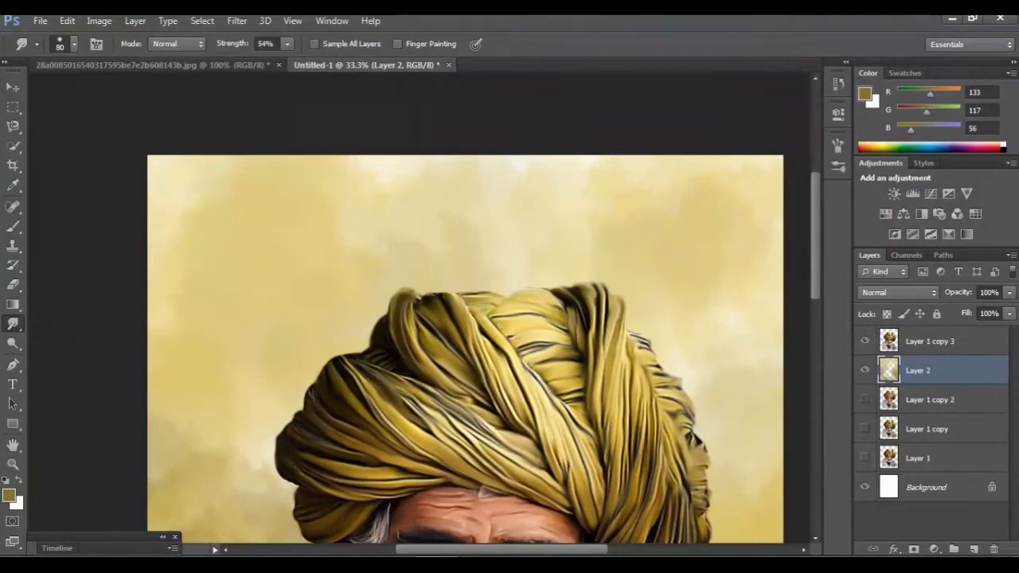
{"action": "key", "text": "bracketright"}
{"action": "key", "text": "bracketright"}
{"action": "key", "text": "bracketright"}
{"action": "key", "text": "bracketright"}
{"action": "key", "text": "bracketright"}
{"action": "key", "text": "bracketright"}
{"action": "scroll", "coordinate": [464, 351], "scroll_direction": "up", "scroll_amount": 1}
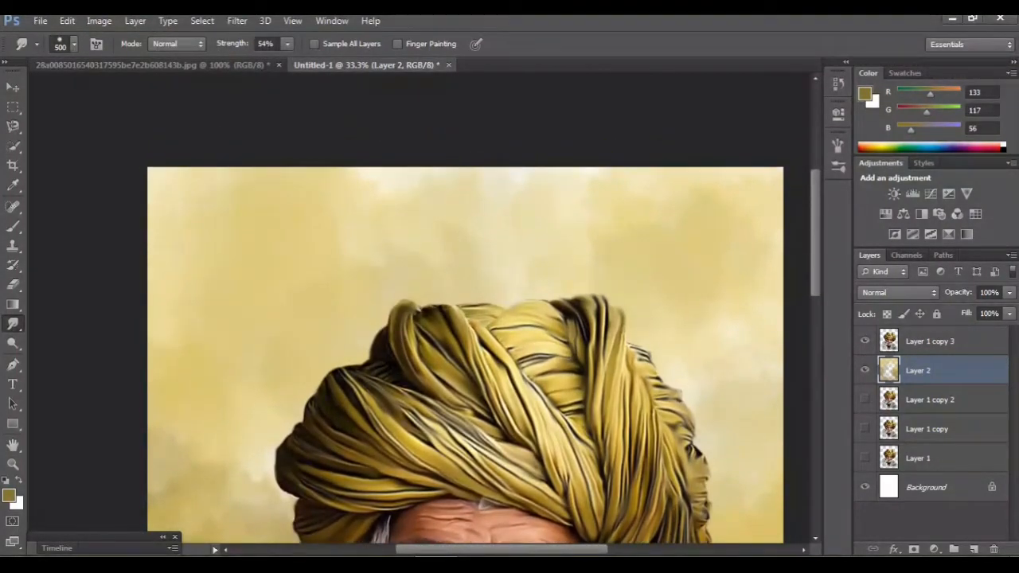
{"action": "left_click_drag", "start_coordinate": [334, 231], "coordinate": [390, 199]}
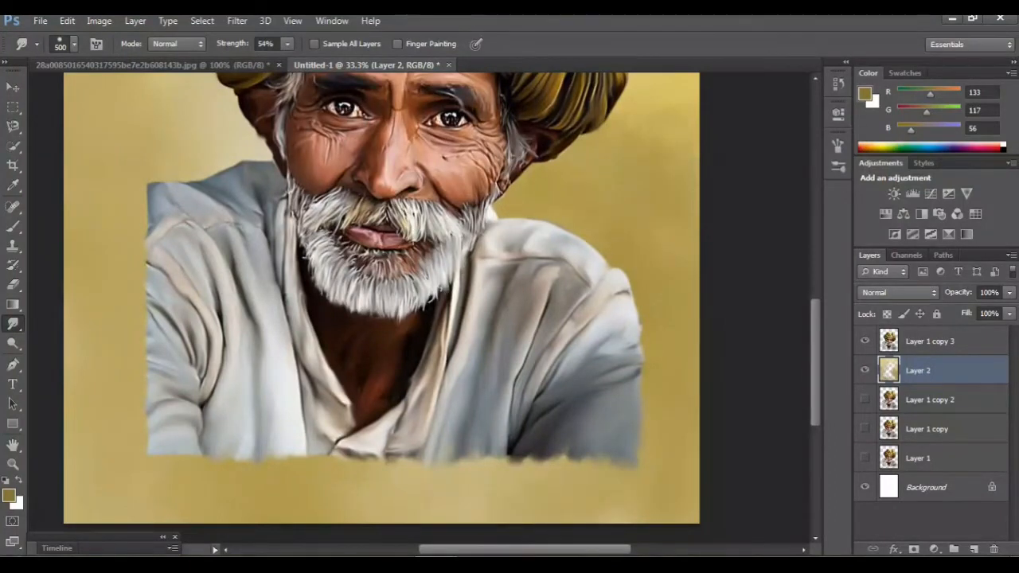
- Smudge the remaining pale and uneven background patches beside the turban into a smooth gradient
{"action": "scroll", "coordinate": [382, 302], "scroll_direction": "up", "scroll_amount": 6}
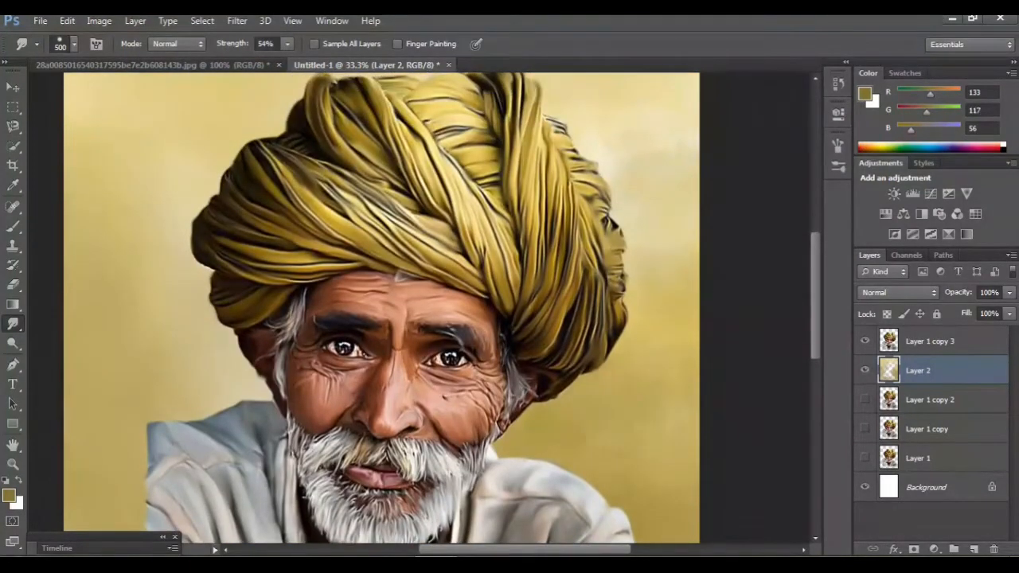
{"action": "scroll", "coordinate": [382, 311], "scroll_direction": "up", "scroll_amount": 3}
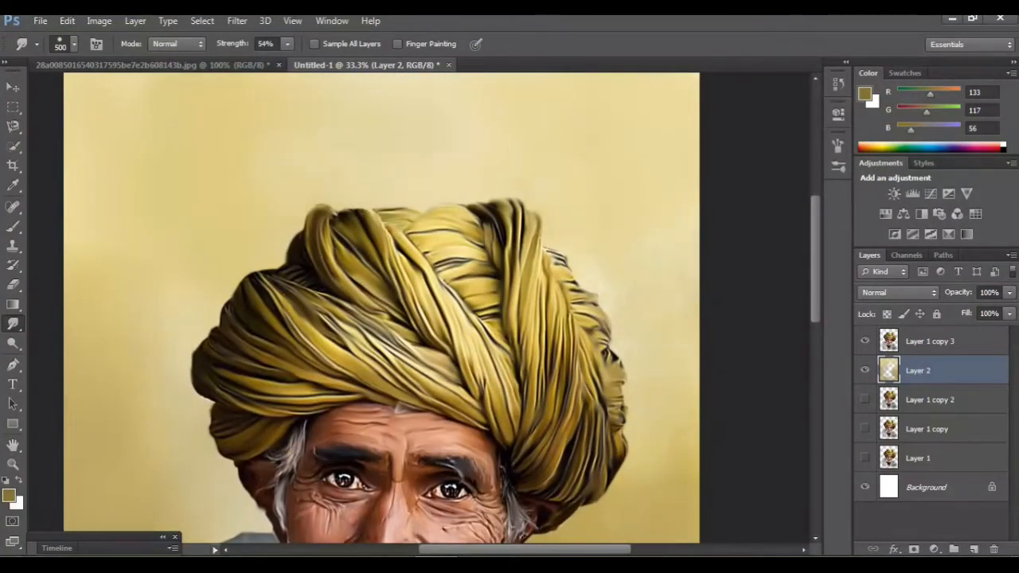
{"action": "scroll", "coordinate": [382, 311], "scroll_direction": "down", "scroll_amount": 3}
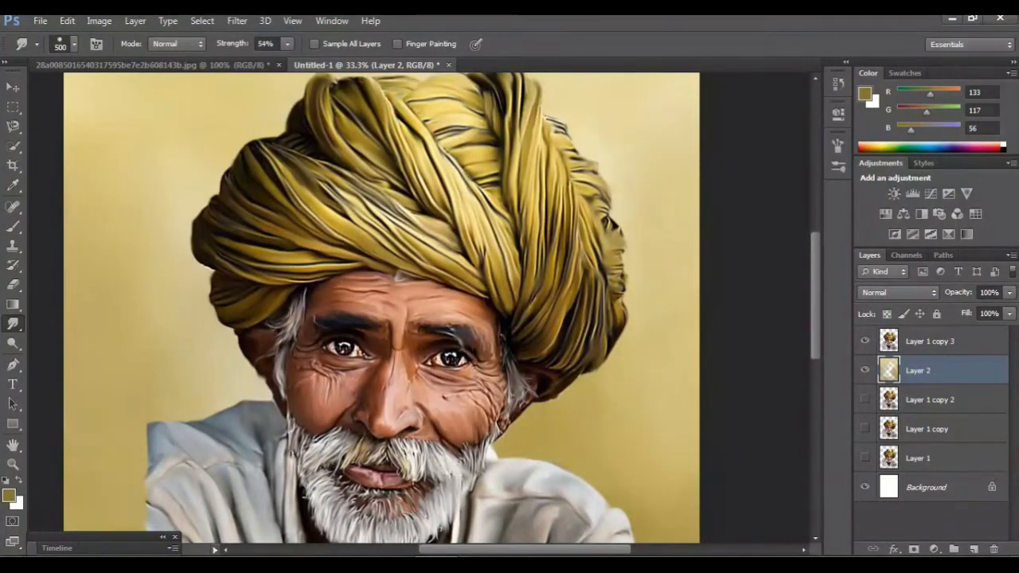
{"action": "key", "text": "ctrl+minus"}
{"action": "key", "text": "ctrl+minus"}
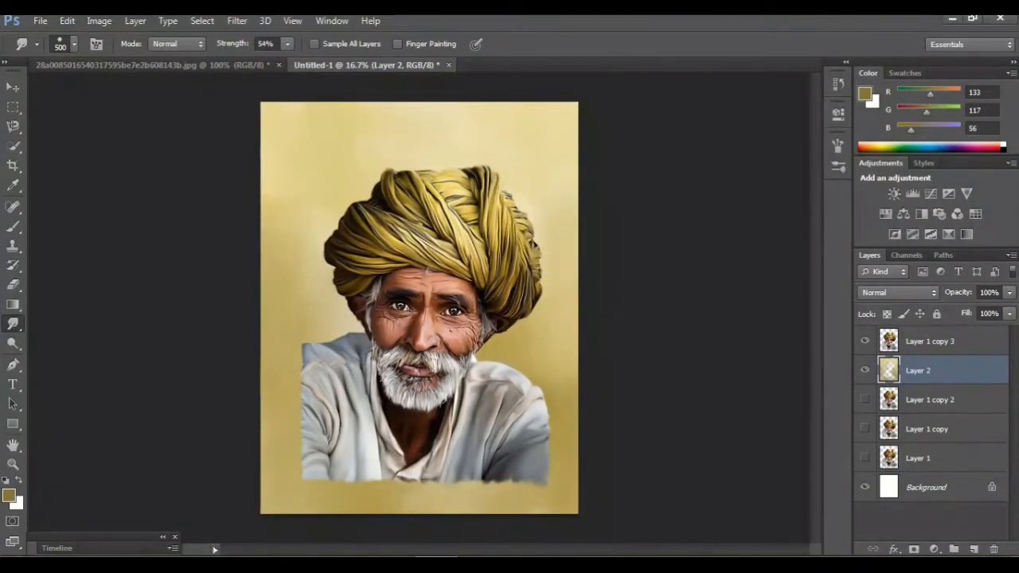
- Switch to the Brush tool with a soft round tip and set the foreground colour to white (ffffff)
{"action": "left_click", "coordinate": [13, 227]}
{"action": "left_click", "coordinate": [74, 45]}
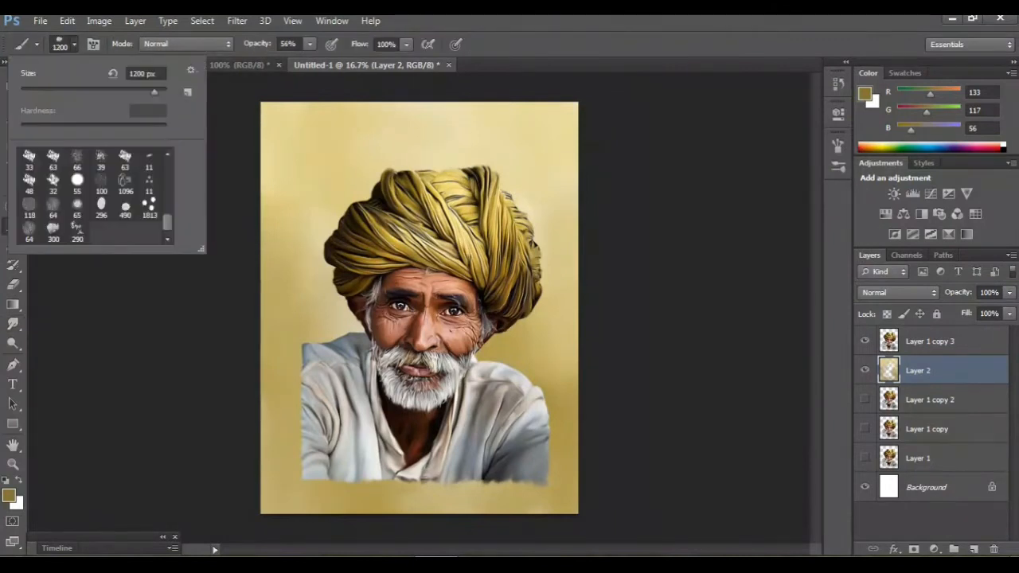
{"action": "left_click_drag", "start_coordinate": [168, 223], "coordinate": [167, 165]}
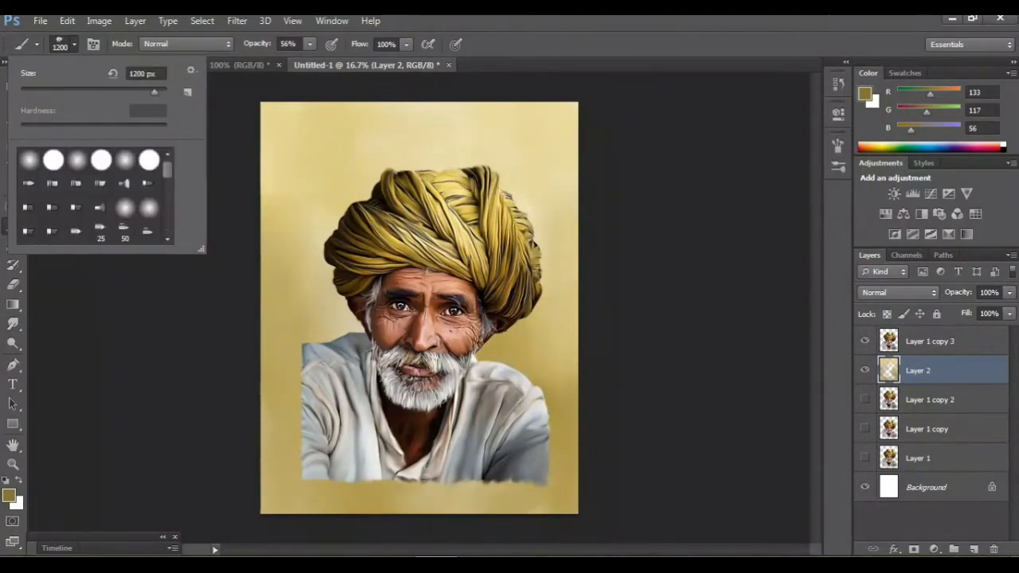
{"action": "double_click", "coordinate": [125, 160]}
{"action": "left_click", "coordinate": [9, 495]}
{"action": "left_click_drag", "start_coordinate": [334, 205], "coordinate": [309, 144]}
{"action": "key", "text": "Return"}
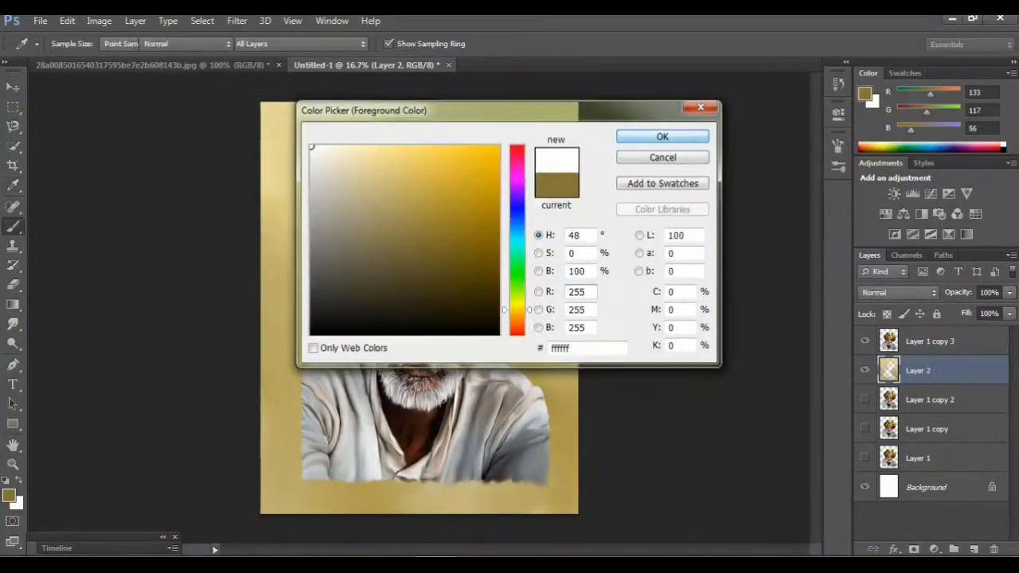
- Dab a soft white glow behind the neck, the right shoulder and the turban's left and upper edges
{"action": "key", "text": "ctrl+plus"}
{"action": "key", "text": "ctrl+plus"}
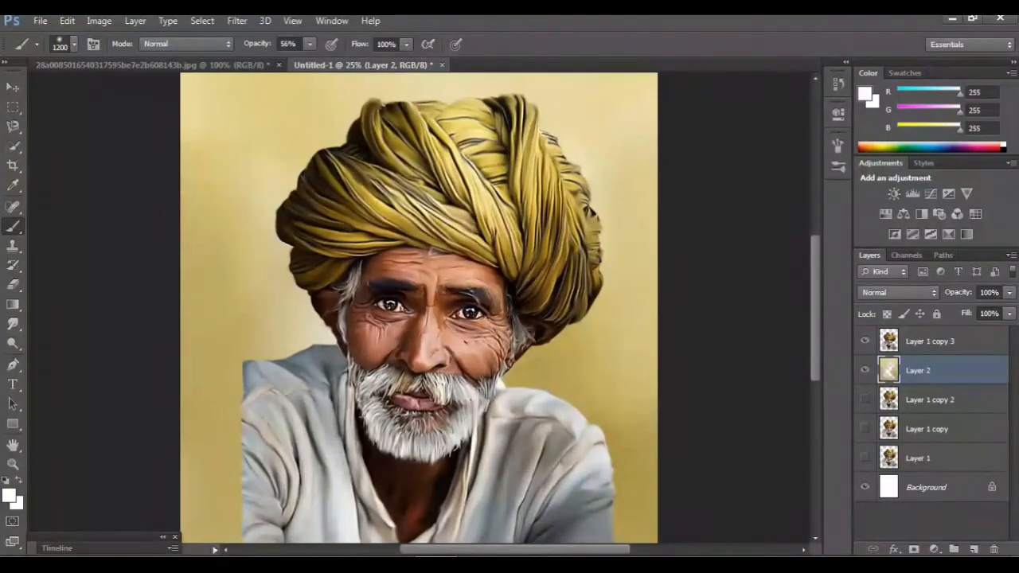
{"action": "left_click", "coordinate": [484, 375]}
{"action": "left_click", "coordinate": [559, 426]}
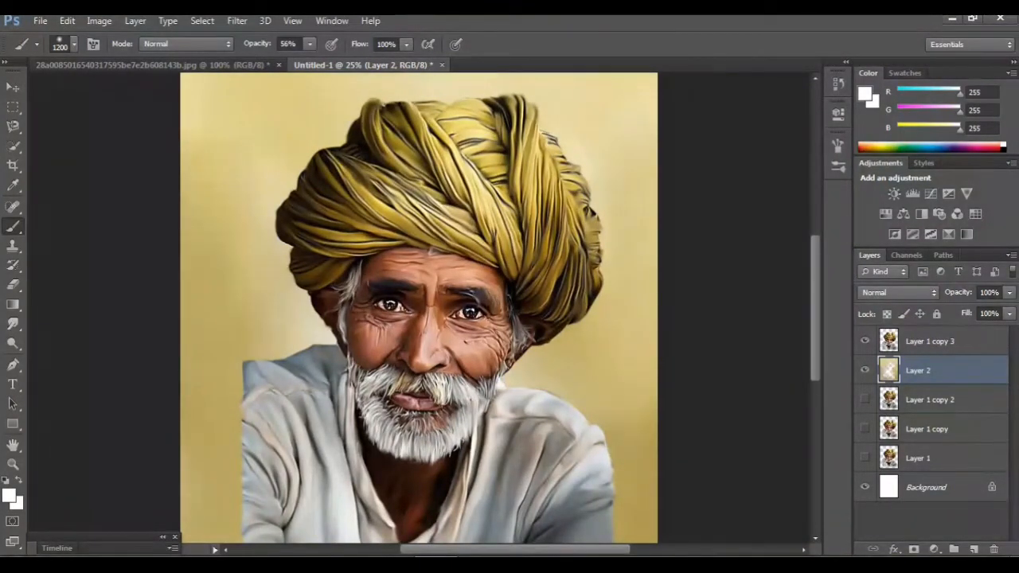
{"action": "scroll", "coordinate": [419, 309], "scroll_direction": "up", "scroll_amount": 3}
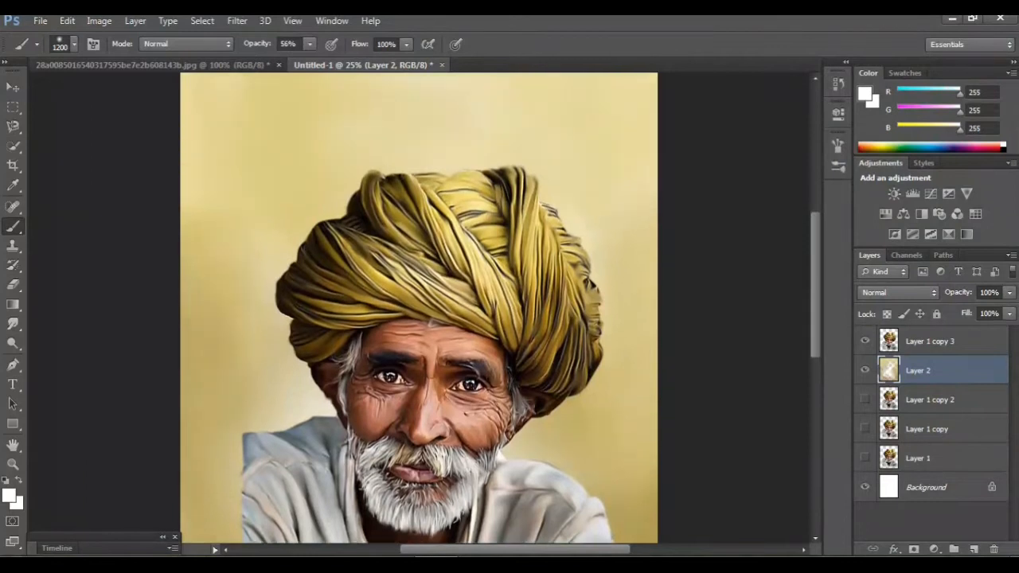
{"action": "left_click", "coordinate": [333, 267]}
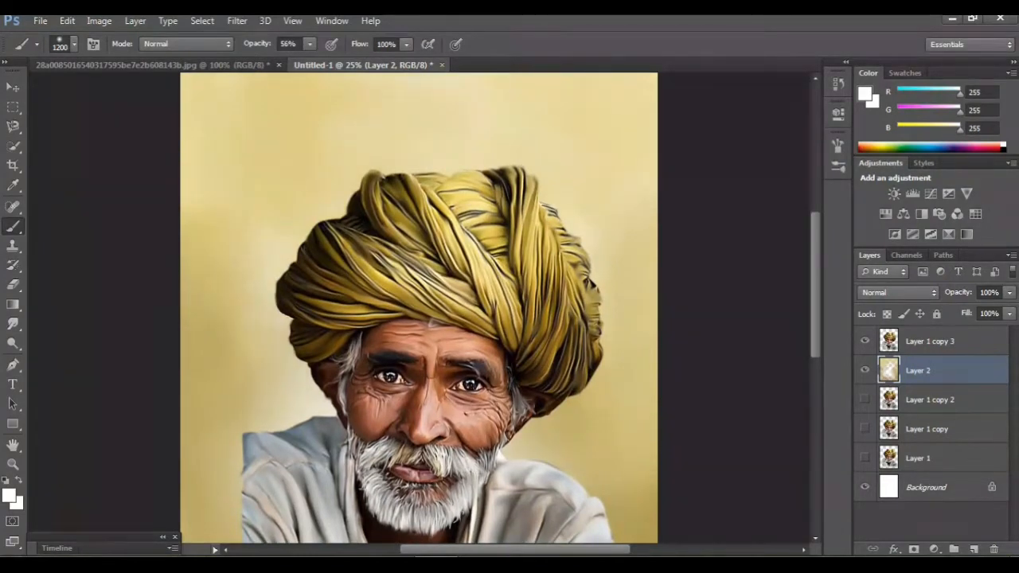
{"action": "left_click", "coordinate": [423, 239]}
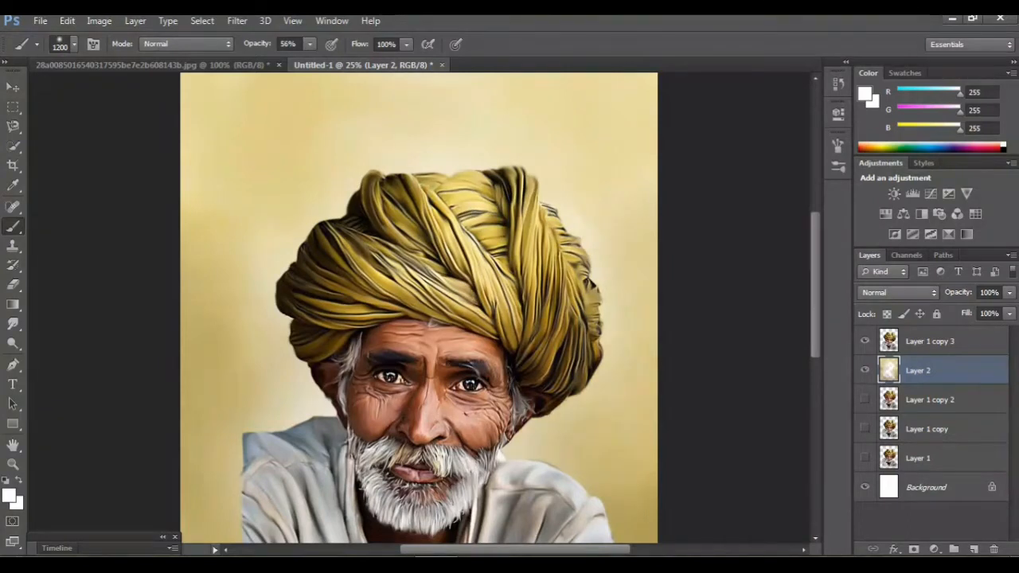
{"action": "scroll", "coordinate": [419, 308], "scroll_direction": "down", "scroll_amount": 2}
{"action": "scroll", "coordinate": [419, 309], "scroll_direction": "down", "scroll_amount": 2}
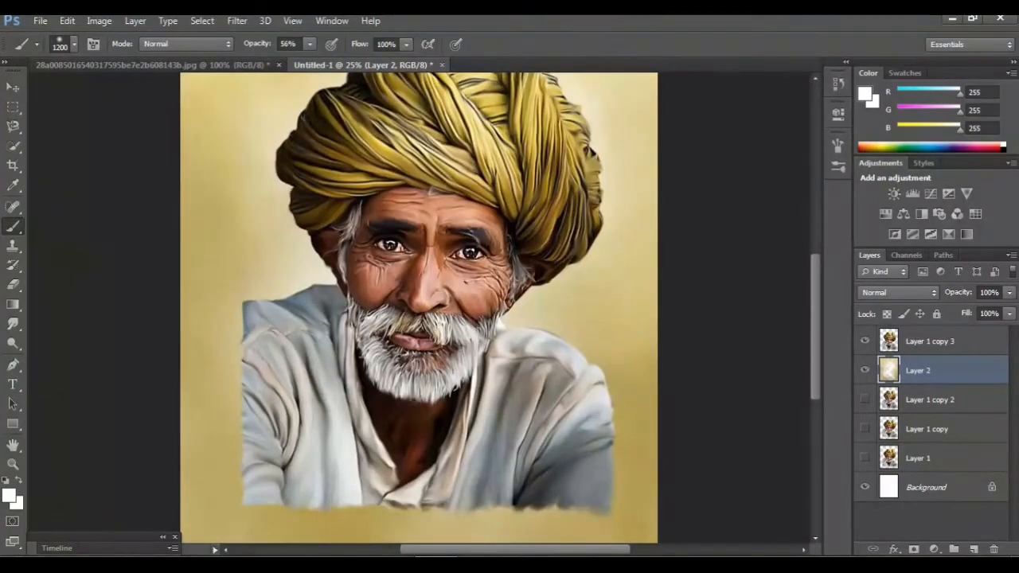
- Smudge Layer 1 copy 3 with a 250 px brush to fade the shirt's left sleeve and lower-left edge into the background
{"action": "left_click", "coordinate": [930, 341]}
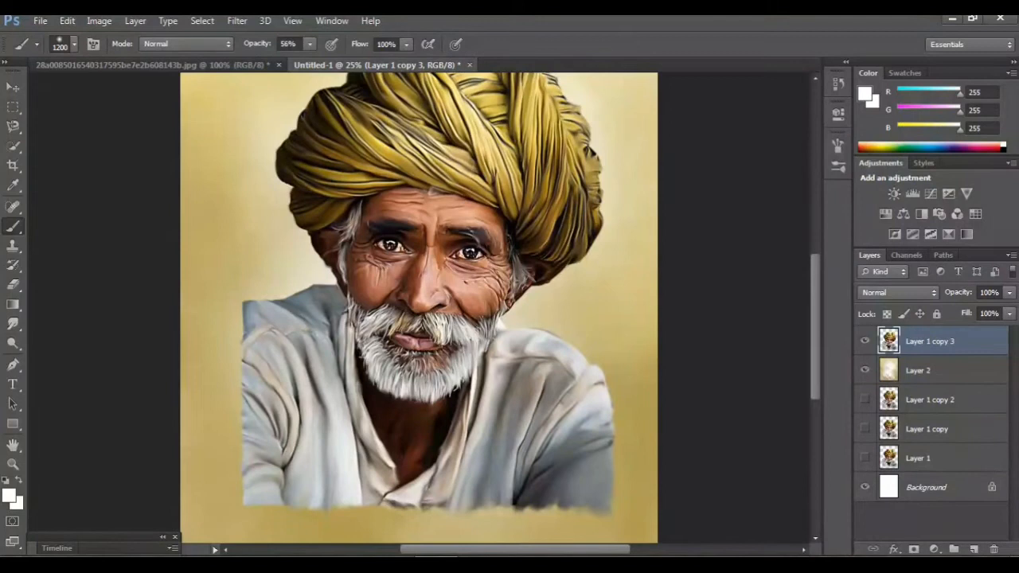
{"action": "scroll", "coordinate": [419, 309], "scroll_direction": "up", "scroll_amount": 5}
{"action": "scroll", "coordinate": [419, 309], "scroll_direction": "down", "scroll_amount": 2}
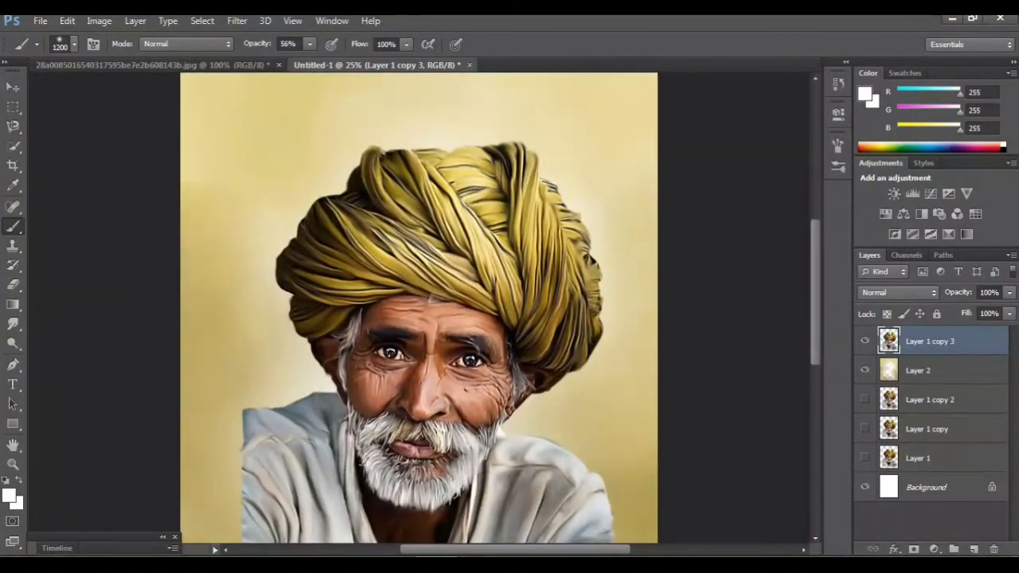
{"action": "scroll", "coordinate": [419, 309], "scroll_direction": "down", "scroll_amount": 3}
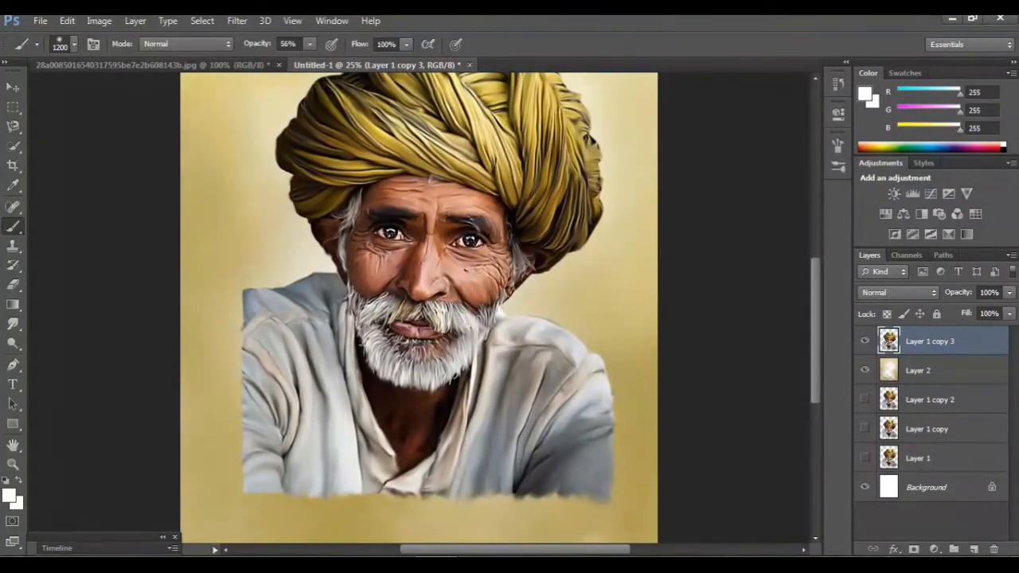
{"action": "left_click", "coordinate": [13, 323]}
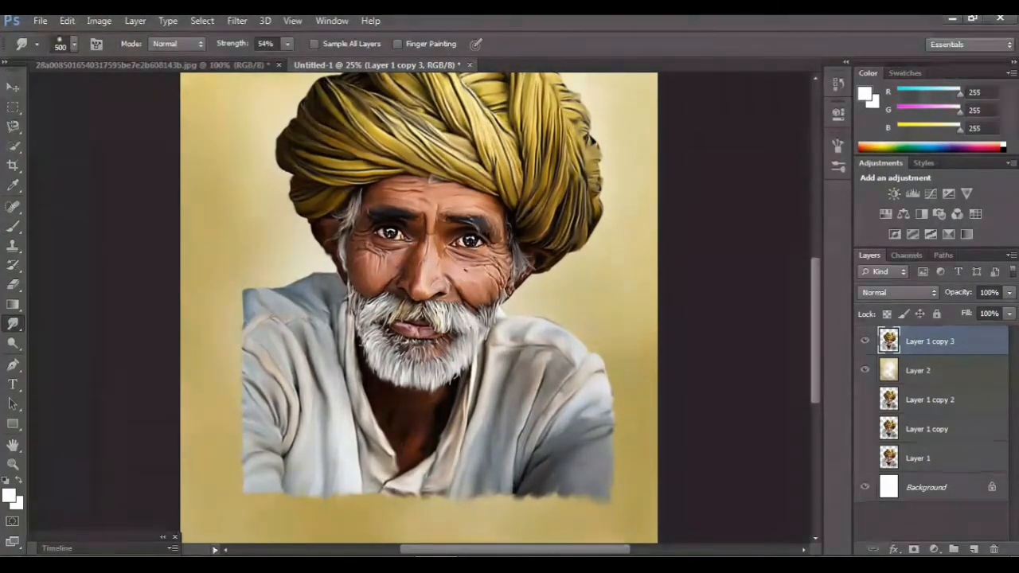
{"action": "key", "text": "ctrl+plus"}
{"action": "scroll", "coordinate": [419, 308], "scroll_direction": "left", "scroll_amount": 2}
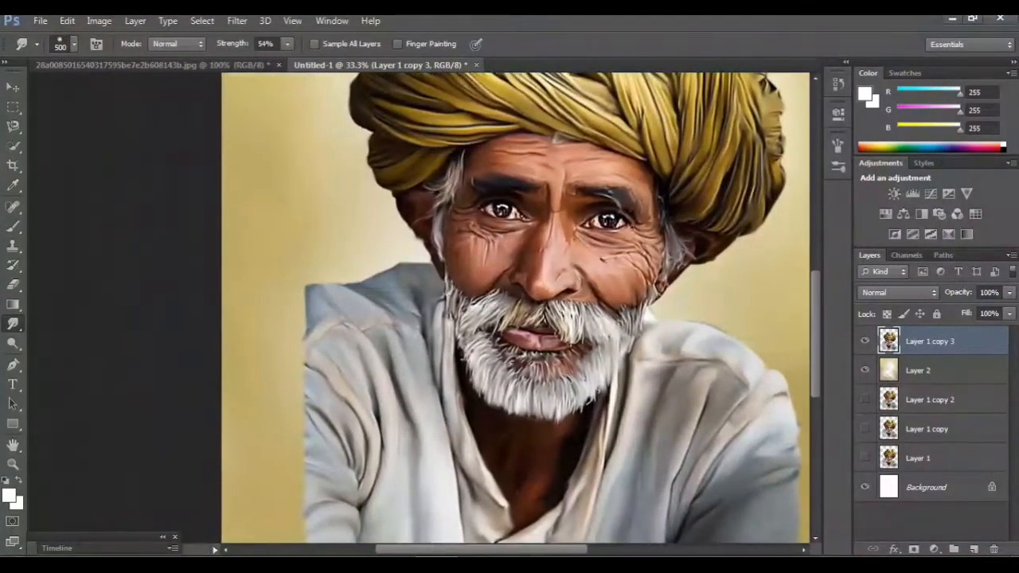
{"action": "key", "text": "bracketleft"}
{"action": "key", "text": "bracketleft"}
{"action": "key", "text": "bracketleft"}
{"action": "key", "text": "ctrl+plus"}
{"action": "mouse_move", "coordinate": [248, 310]}
{"action": "left_mouse_down"}
{"action": "mouse_move", "coordinate": [227, 326]}
{"action": "mouse_move", "coordinate": [222, 319]}
{"action": "mouse_move", "coordinate": [231, 370]}
{"action": "left_mouse_up"}
{"action": "scroll", "coordinate": [247, 343], "scroll_direction": "down", "scroll_amount": 1}
{"action": "scroll", "coordinate": [246, 342], "scroll_direction": "down", "scroll_amount": 2}
{"action": "left_click_drag", "start_coordinate": [274, 342], "coordinate": [231, 330]}
{"action": "left_click_drag", "start_coordinate": [269, 366], "coordinate": [235, 378]}
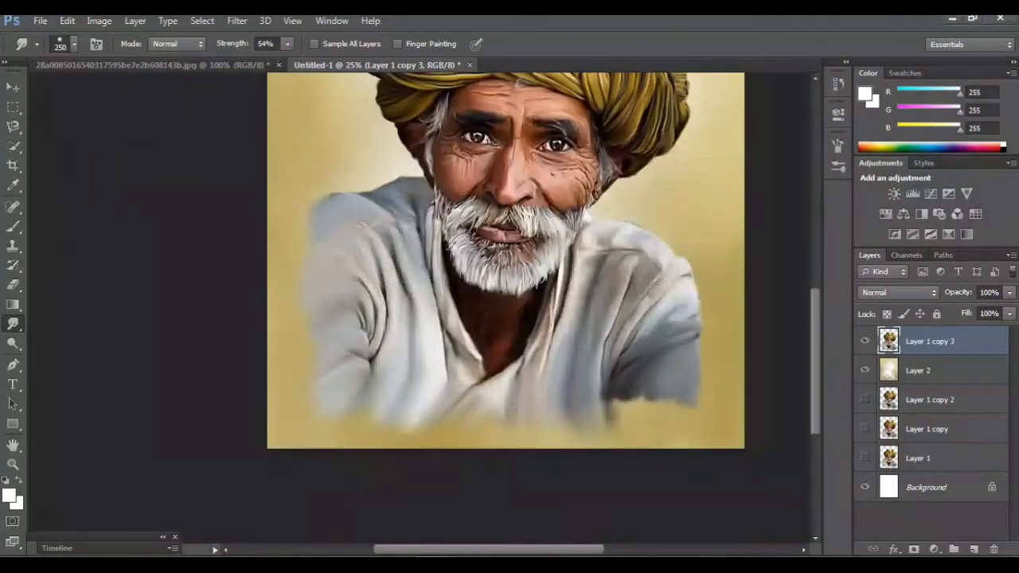
- Smudge the shirt's lower-right edge and right sleeve so their hard borders fade into the mustard background
{"action": "mouse_move", "coordinate": [628, 395]}
{"action": "left_mouse_down"}
{"action": "mouse_move", "coordinate": [625, 425]}
{"action": "mouse_move", "coordinate": [644, 429]}
{"action": "mouse_move", "coordinate": [625, 431]}
{"action": "left_mouse_up"}
{"action": "mouse_move", "coordinate": [611, 374]}
{"action": "left_mouse_down"}
{"action": "mouse_move", "coordinate": [608, 418]}
{"action": "mouse_move", "coordinate": [624, 431]}
{"action": "left_mouse_up"}
{"action": "mouse_move", "coordinate": [651, 377]}
{"action": "left_mouse_down"}
{"action": "mouse_move", "coordinate": [661, 421]}
{"action": "mouse_move", "coordinate": [679, 425]}
{"action": "left_mouse_up"}
{"action": "left_click_drag", "start_coordinate": [691, 380], "coordinate": [695, 419]}
{"action": "left_click_drag", "start_coordinate": [689, 328], "coordinate": [699, 374]}
{"action": "left_click_drag", "start_coordinate": [675, 309], "coordinate": [701, 337]}
{"action": "scroll", "coordinate": [506, 262], "scroll_direction": "up", "scroll_amount": 3}
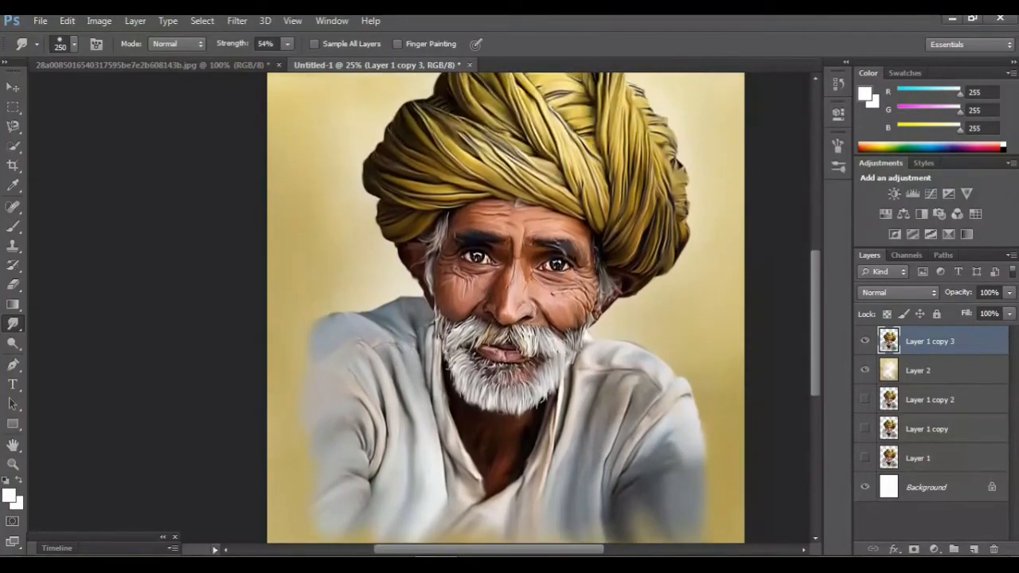
{"action": "scroll", "coordinate": [506, 307], "scroll_direction": "up", "scroll_amount": 4}
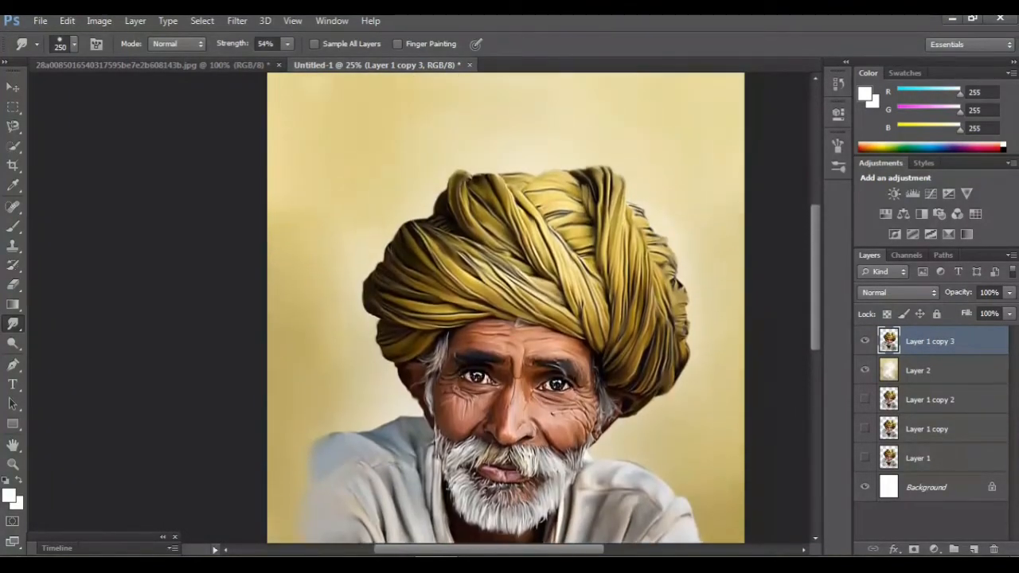
{"action": "scroll", "coordinate": [505, 306], "scroll_direction": "down", "scroll_amount": 7}
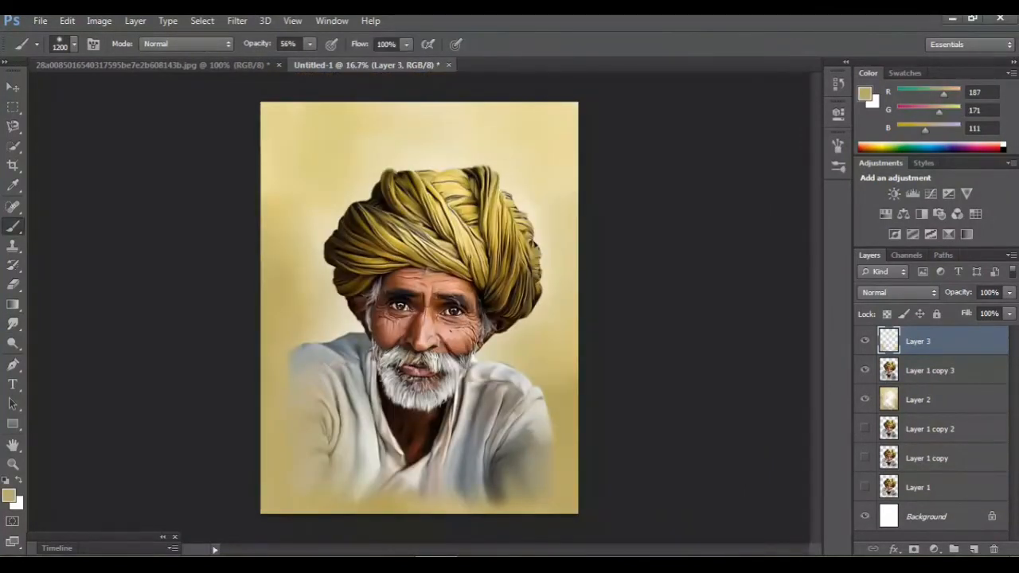
- Add a new layer above Layer 3 and shrink the brush to 25 px for detail work on the eyes
{"action": "key", "text": "ctrl+plus"}
{"action": "key", "text": "ctrl+plus"}
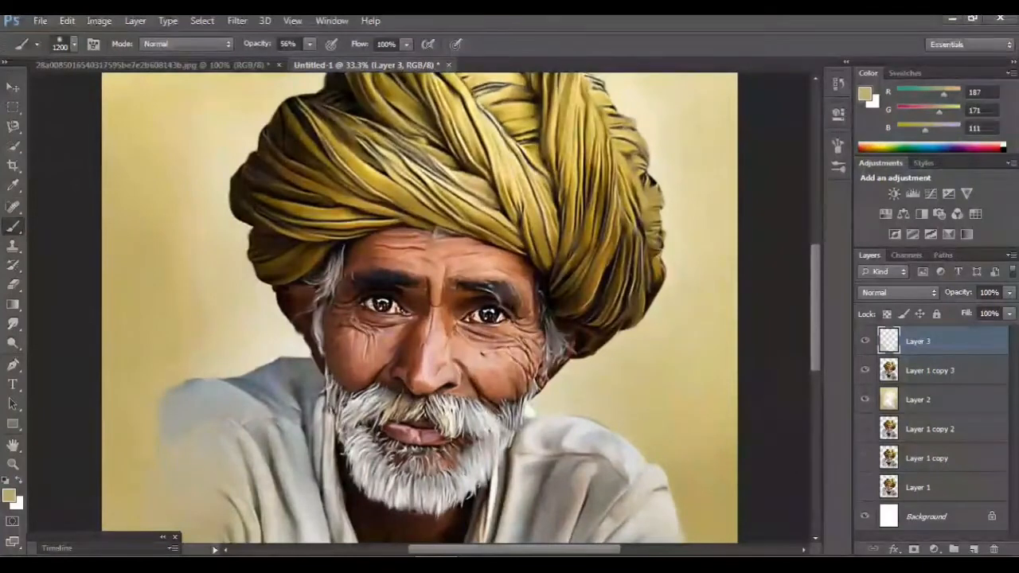
{"action": "left_click", "coordinate": [973, 549]}
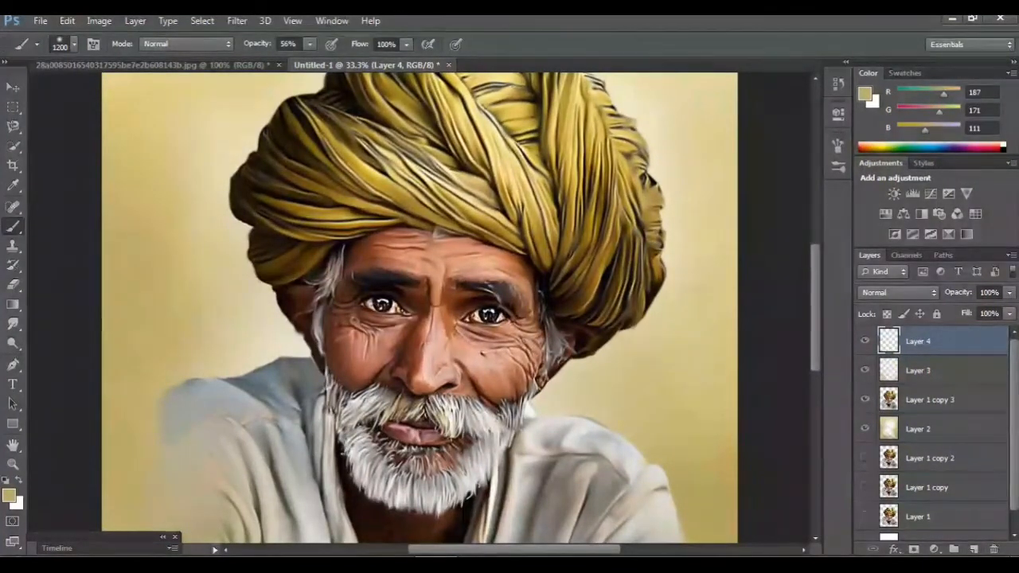
{"action": "key", "text": "ctrl+plus"}
{"action": "key", "text": "ctrl+plus"}
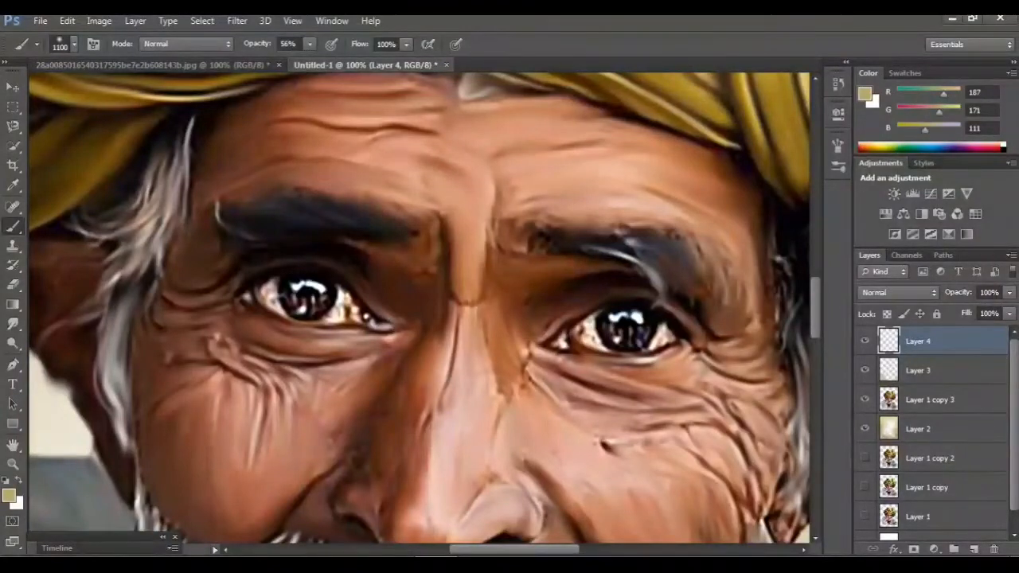
{"action": "key", "text": "bracketleft"}
{"action": "key", "text": "bracketleft"}
{"action": "key", "text": "bracketleft"}
{"action": "key", "text": "bracketleft"}
{"action": "key", "text": "bracketleft"}
{"action": "key", "text": "bracketleft"}
{"action": "key", "text": "bracketleft"}
{"action": "key", "text": "bracketleft"}
{"action": "key", "text": "bracketleft"}
{"action": "key", "text": "bracketleft"}
{"action": "key", "text": "bracketleft"}
{"action": "key", "text": "bracketleft"}
{"action": "key", "text": "bracketleft"}
{"action": "key", "text": "bracketleft"}
{"action": "key", "text": "bracketleft"}
{"action": "key", "text": "bracketleft"}
{"action": "key", "text": "bracketleft"}
{"action": "key", "text": "bracketleft"}
{"action": "key", "text": "bracketleft"}
{"action": "key", "text": "bracketleft"}
- Set the foreground colour to white and reduce the brush size to 10 px
{"action": "key", "text": "ctrl+plus"}
{"action": "left_click_drag", "start_coordinate": [342, 306], "coordinate": [465, 309]}
{"action": "left_click", "coordinate": [9, 495]}
{"action": "left_click", "coordinate": [356, 179]}
{"action": "left_click_drag", "start_coordinate": [356, 178], "coordinate": [308, 144]}
{"action": "left_click", "coordinate": [663, 137]}
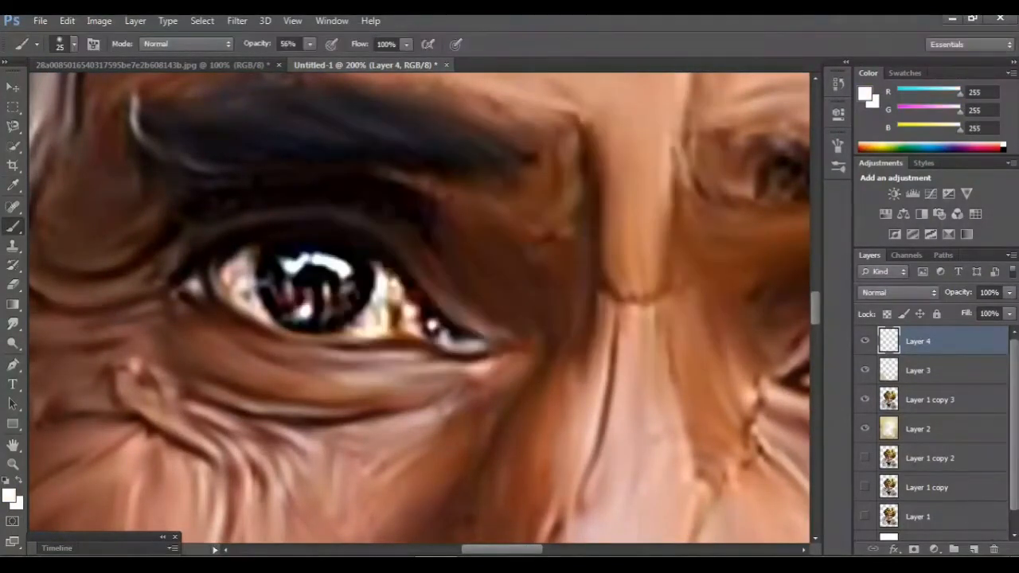
{"action": "key", "text": "bracketleft"}
{"action": "key", "text": "bracketleft"}
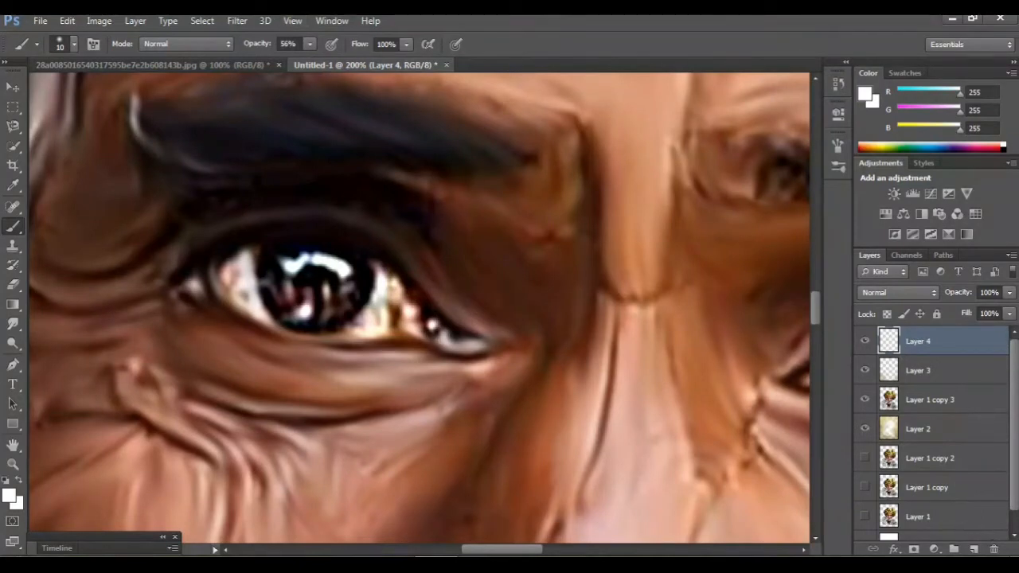
- Paint white over both sides of the eyeball around the iris in the eye on the portrait's left
{"action": "key", "text": "ctrl+z"}
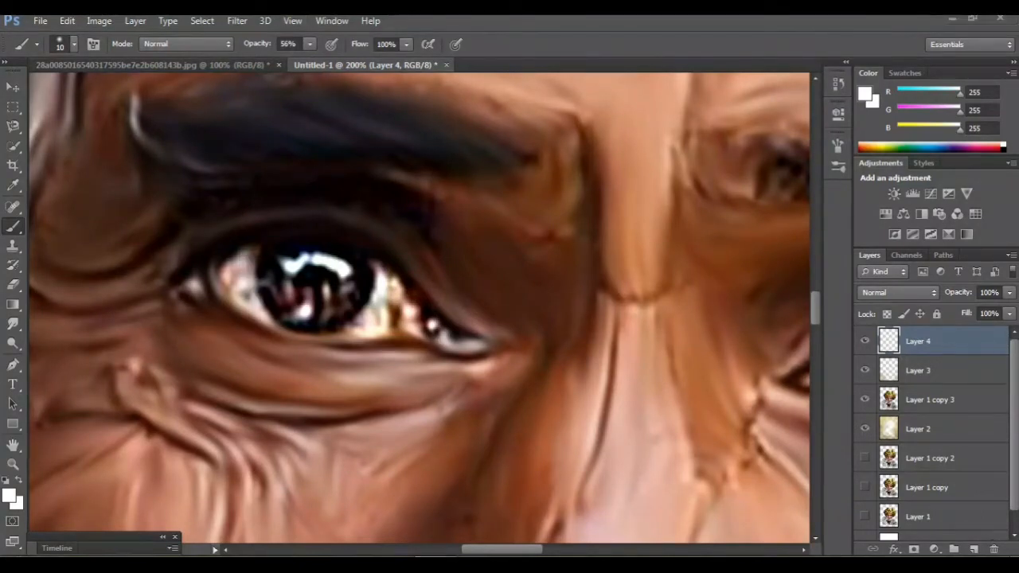
{"action": "mouse_move", "coordinate": [379, 268]}
{"action": "left_mouse_down"}
{"action": "mouse_move", "coordinate": [374, 305]}
{"action": "mouse_move", "coordinate": [356, 323]}
{"action": "mouse_move", "coordinate": [415, 322]}
{"action": "mouse_move", "coordinate": [399, 299]}
{"action": "mouse_move", "coordinate": [394, 308]}
{"action": "left_mouse_up"}
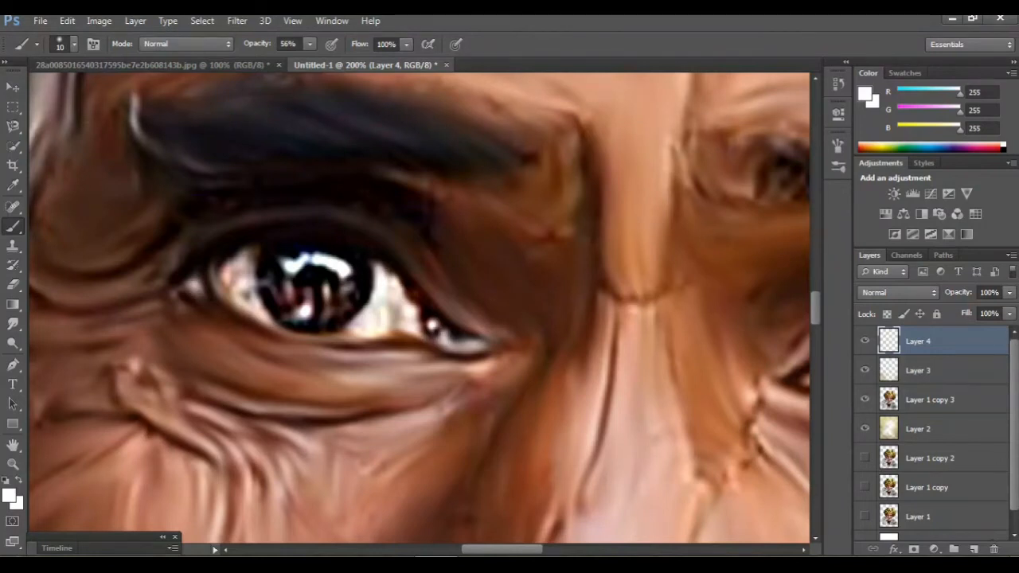
{"action": "mouse_move", "coordinate": [252, 258]}
{"action": "left_mouse_down"}
{"action": "mouse_move", "coordinate": [258, 298]}
{"action": "mouse_move", "coordinate": [221, 271]}
{"action": "mouse_move", "coordinate": [240, 256]}
{"action": "left_mouse_up"}
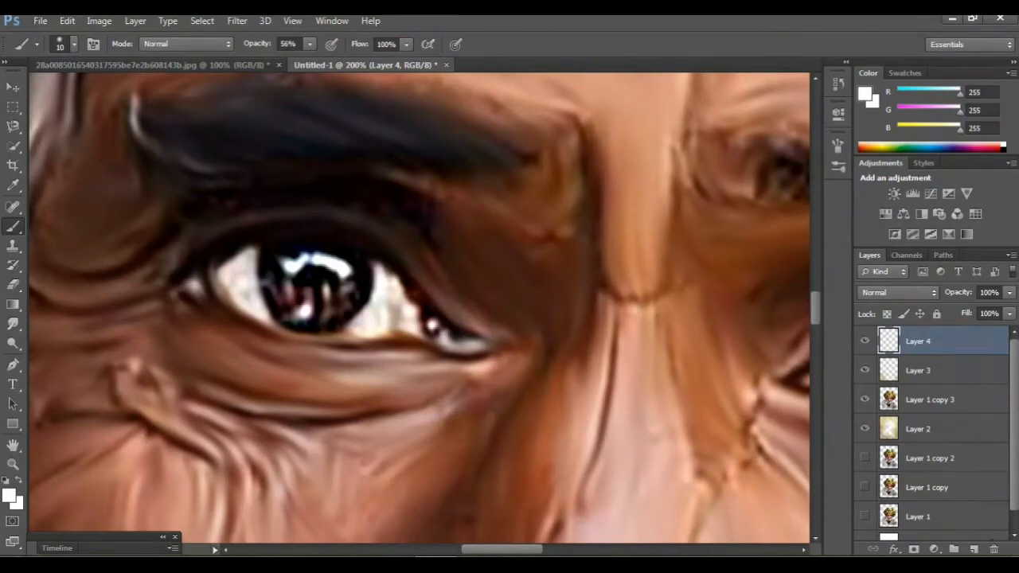
{"action": "key", "text": "ctrl+minus"}
{"action": "key", "text": "ctrl+minus"}
{"action": "key", "text": "ctrl+minus"}
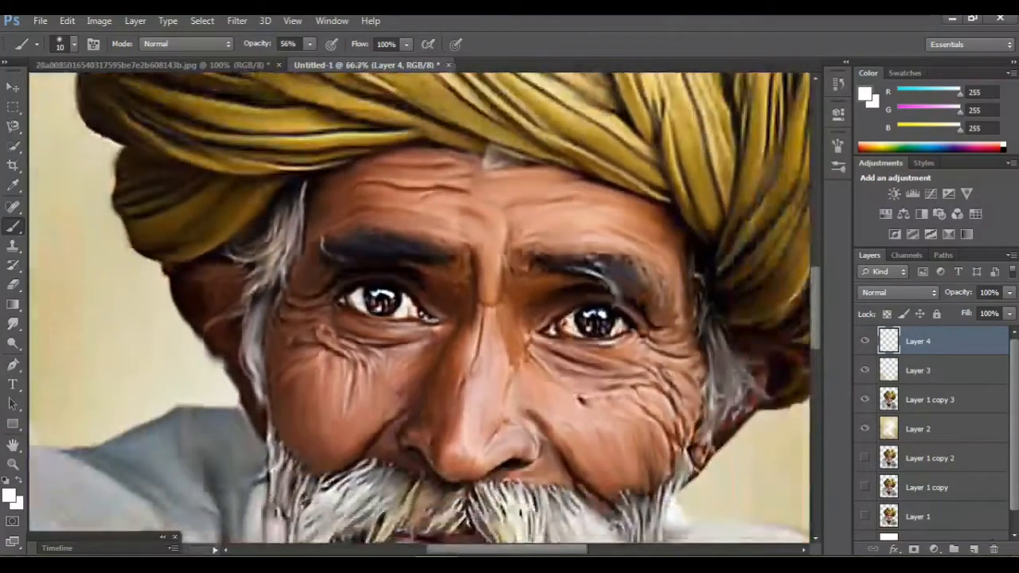
- Paint white over both sides of the eyeball around the iris in the eye on the portrait's right
{"action": "key", "text": "ctrl+1"}
{"action": "key", "text": "ctrl+plus"}
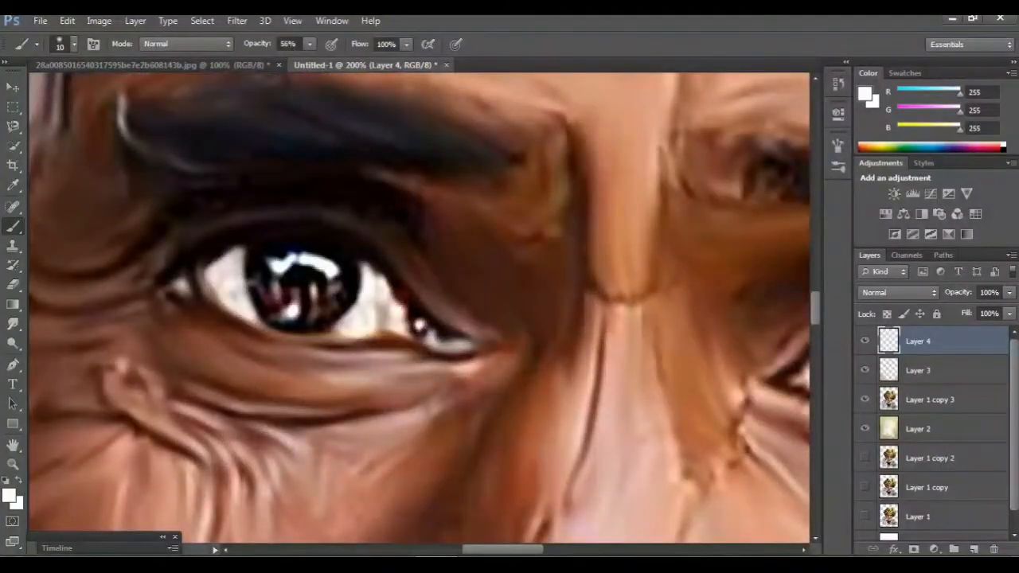
{"action": "scroll", "coordinate": [419, 312], "scroll_direction": "right", "scroll_amount": 10}
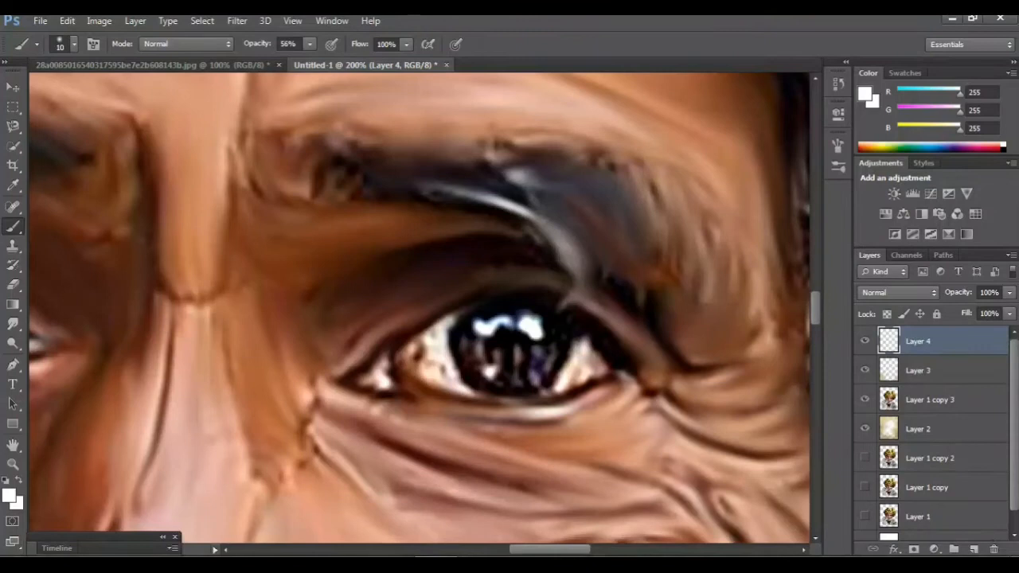
{"action": "mouse_move", "coordinate": [466, 390]}
{"action": "left_mouse_down"}
{"action": "mouse_move", "coordinate": [426, 378]}
{"action": "mouse_move", "coordinate": [420, 357]}
{"action": "left_mouse_up"}
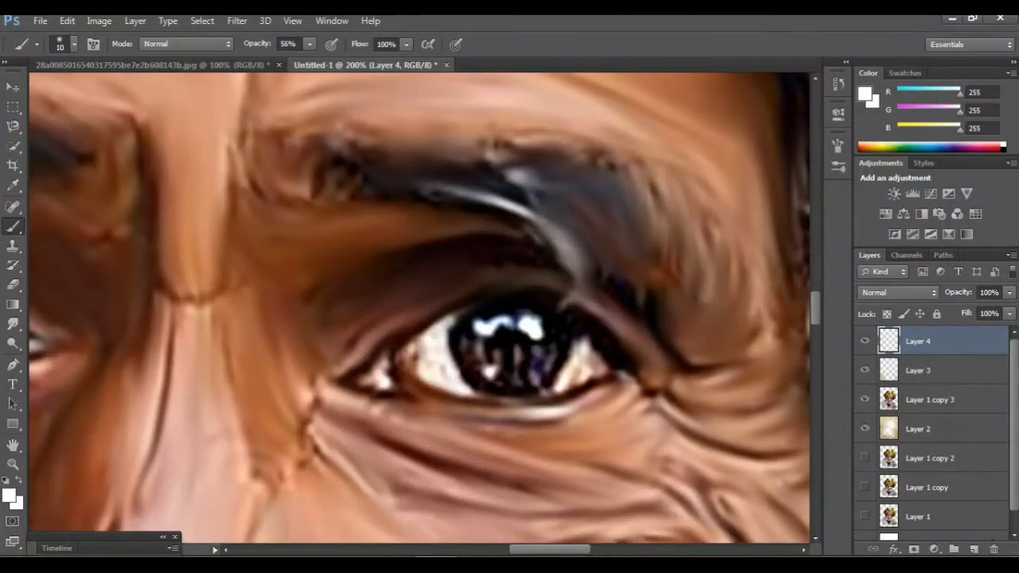
{"action": "mouse_move", "coordinate": [581, 341]}
{"action": "left_mouse_down"}
{"action": "mouse_move", "coordinate": [562, 387]}
{"action": "mouse_move", "coordinate": [593, 374]}
{"action": "mouse_move", "coordinate": [593, 354]}
{"action": "mouse_move", "coordinate": [578, 369]}
{"action": "left_mouse_up"}
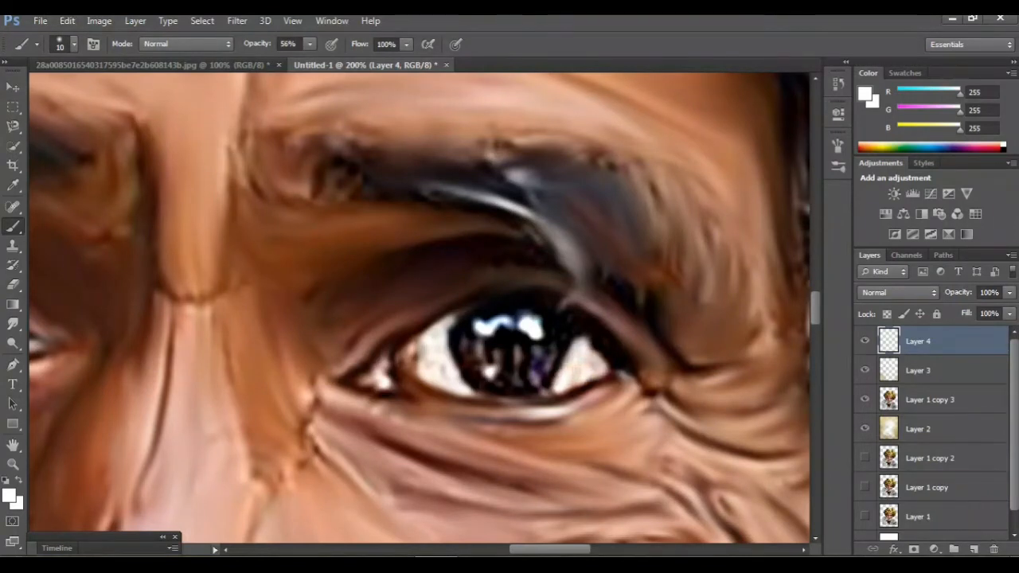
{"action": "key", "text": "ctrl+minus"}
{"action": "key", "text": "ctrl+minus"}
{"action": "key", "text": "ctrl+minus"}
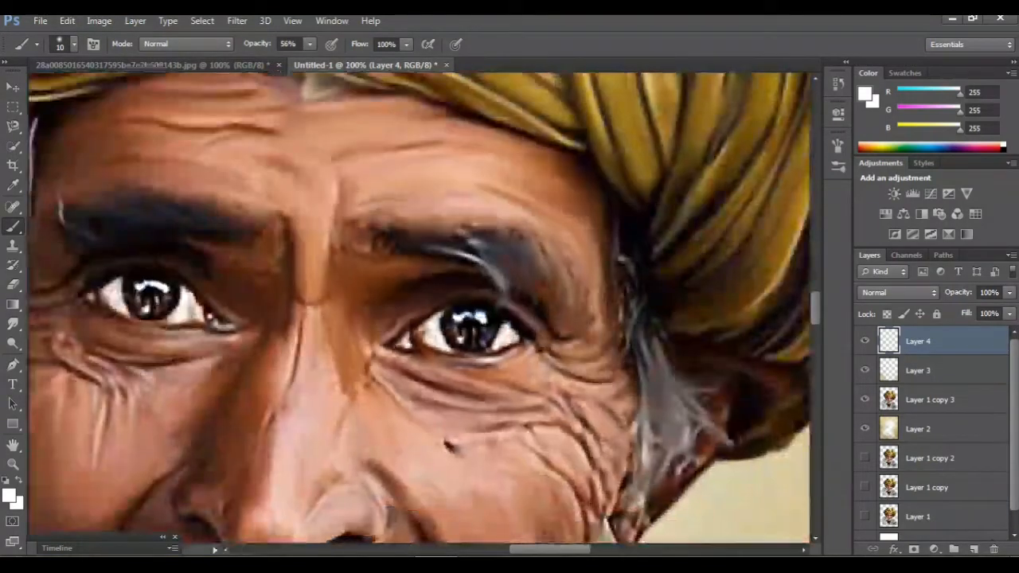
{"action": "key", "text": "ctrl+minus"}
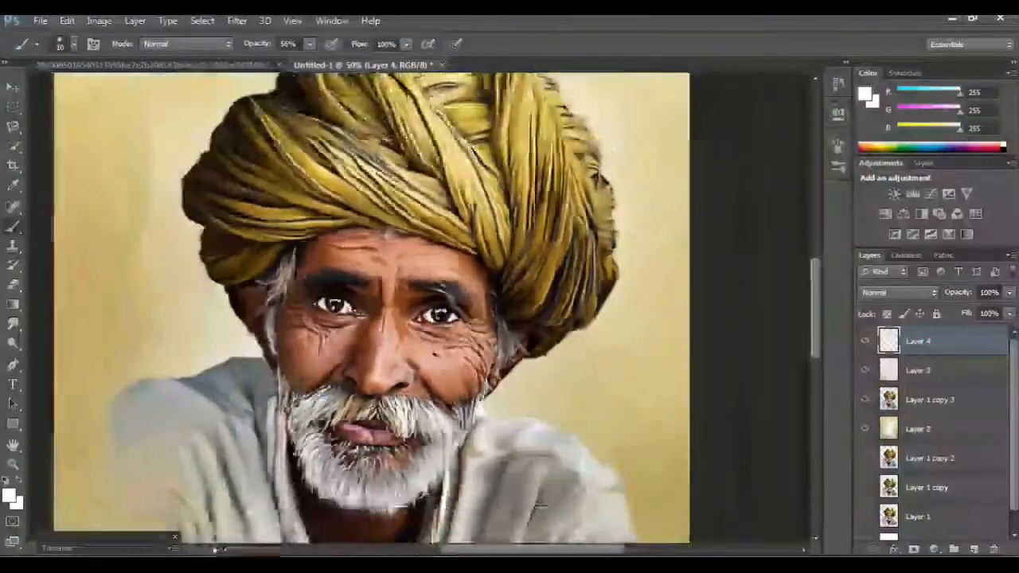
{"action": "key", "text": "ctrl+minus"}
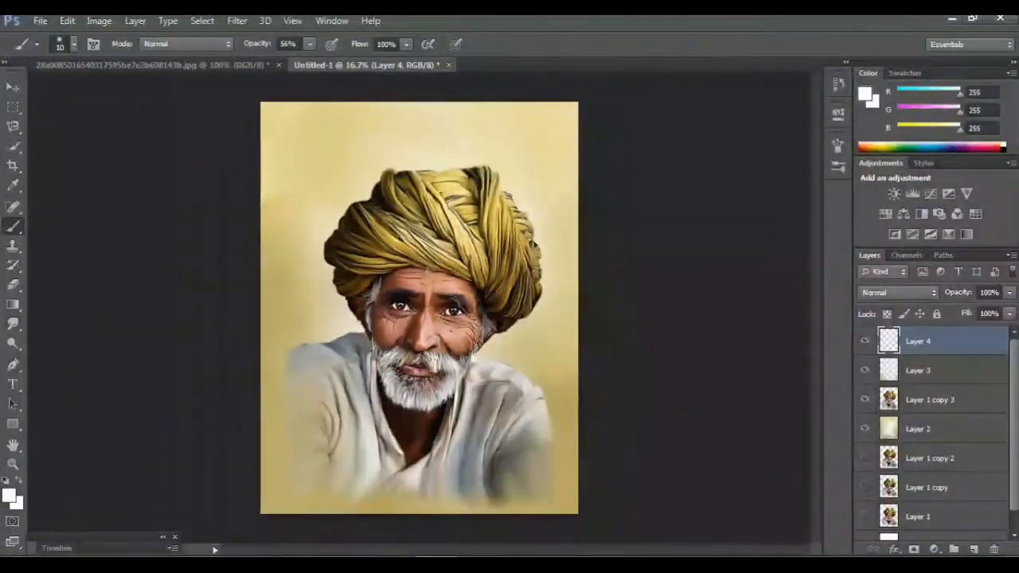
{"action": "key", "text": "ctrl+plus"}
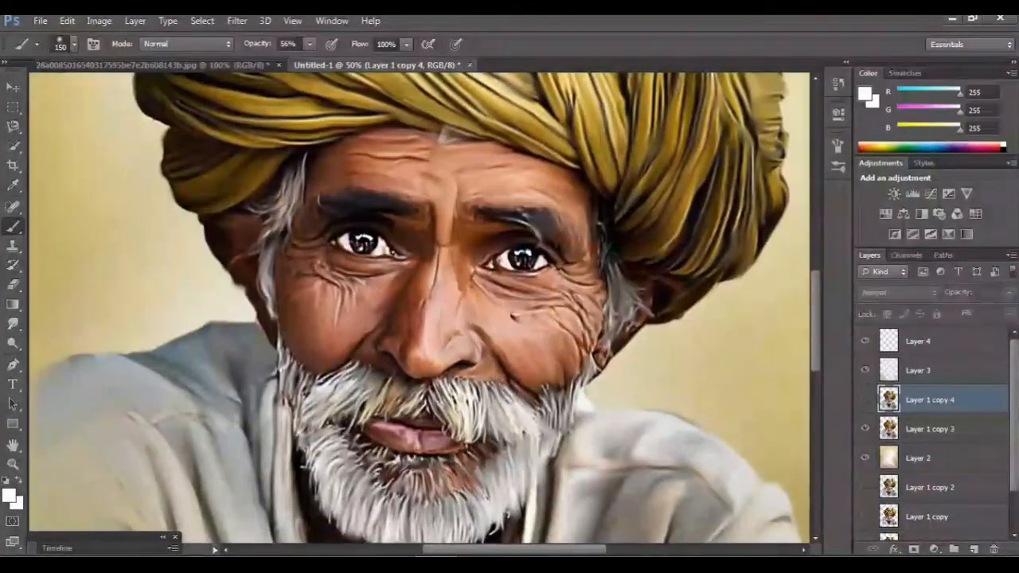
- Handwrite a black signature in the canvas's upper-left corner on Layer 4 using the Pencil tool, with the interface panels hidden
{"action": "right_click", "coordinate": [13, 226]}
{"action": "left_click", "coordinate": [96, 269]}
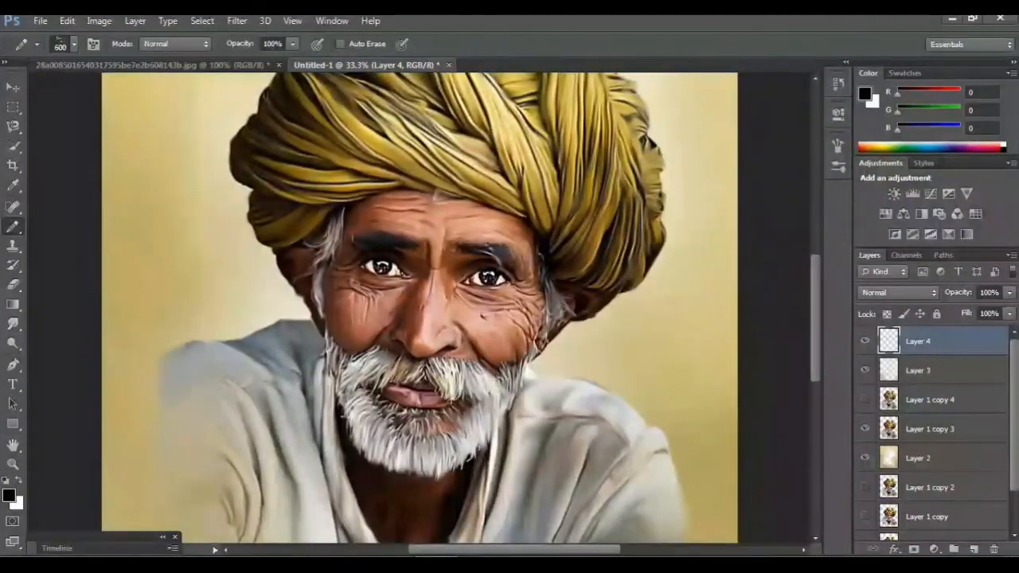
{"action": "key", "text": "Tab"}
{"action": "scroll", "coordinate": [503, 295], "scroll_direction": "up", "scroll_amount": 5}
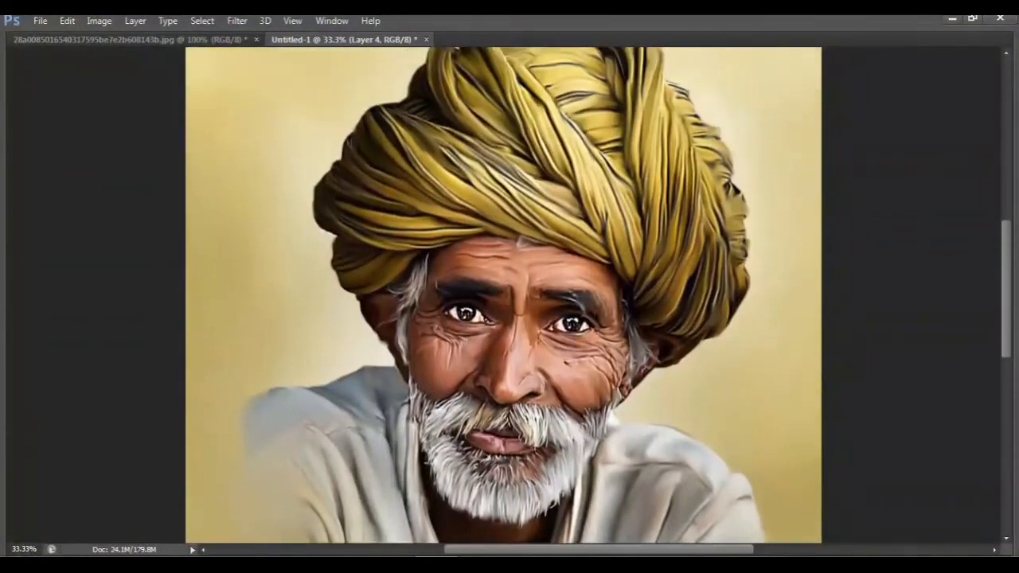
{"action": "scroll", "coordinate": [503, 294], "scroll_direction": "up", "scroll_amount": 2}
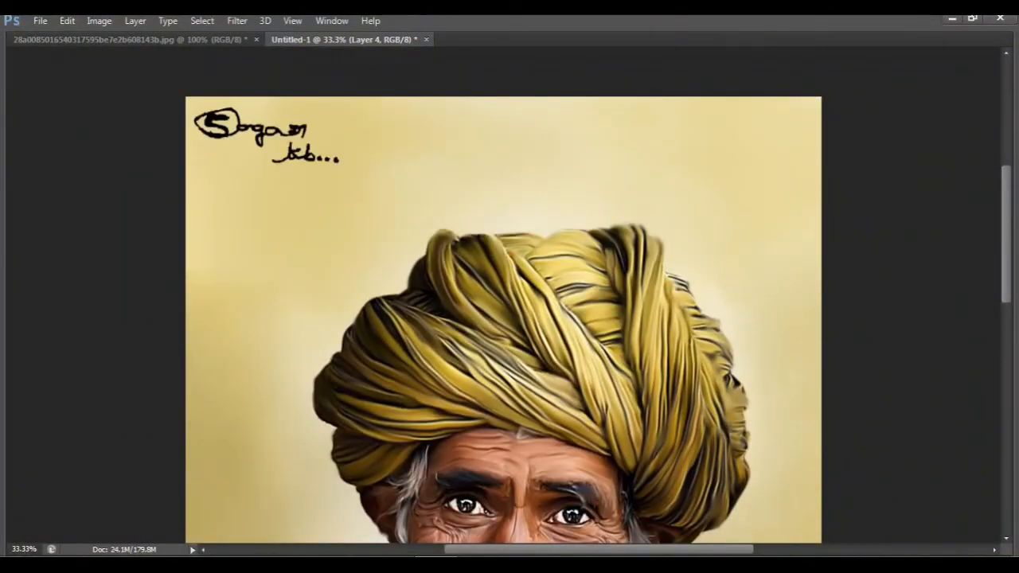
- Inspect the finished painting close up from the signature and turban down to the faded shirt, and then as a whole
{"action": "key", "text": "ctrl+plus"}
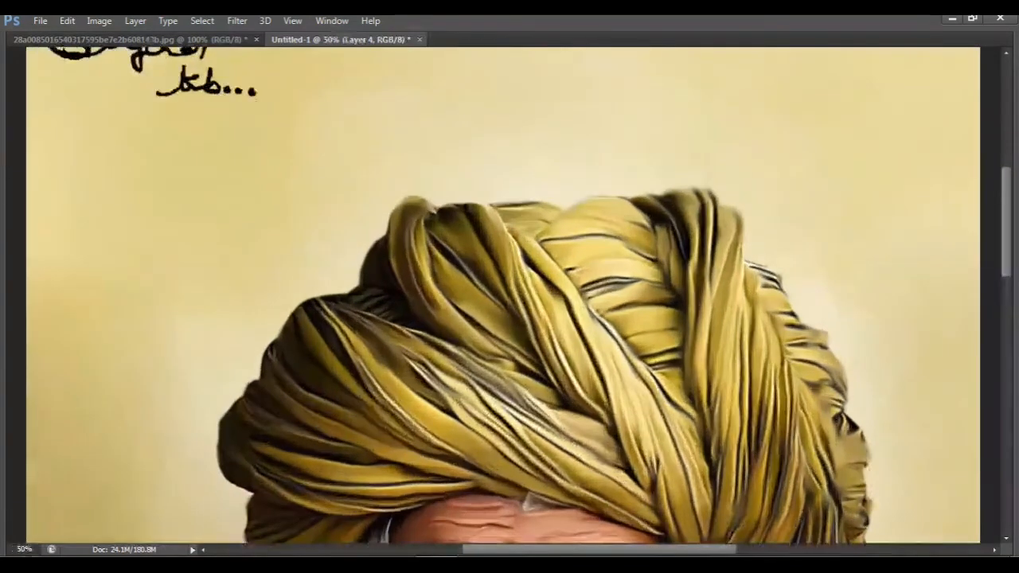
{"action": "scroll", "coordinate": [503, 294], "scroll_direction": "up", "scroll_amount": 3}
{"action": "scroll", "coordinate": [503, 295], "scroll_direction": "down", "scroll_amount": 5}
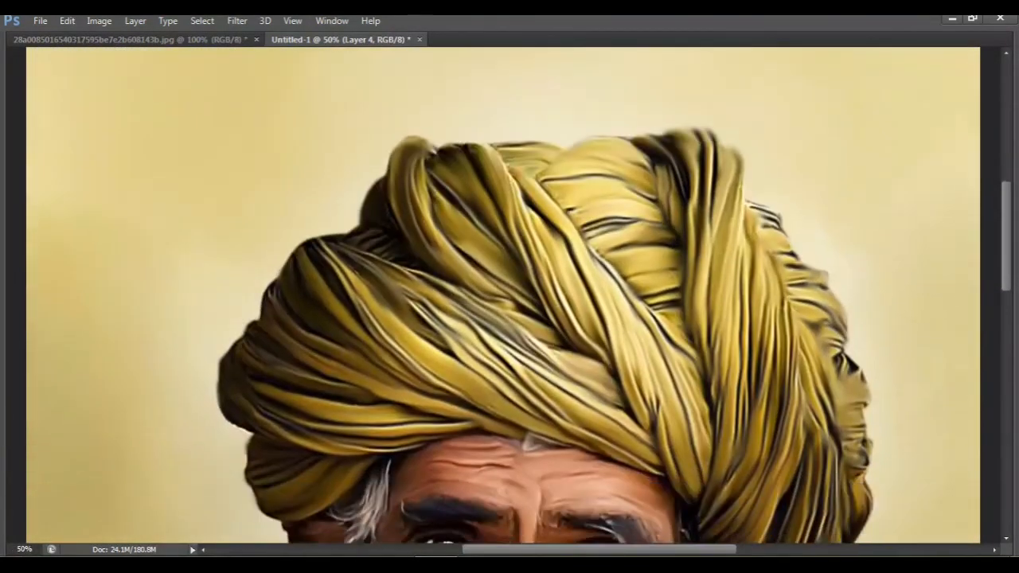
{"action": "scroll", "coordinate": [503, 294], "scroll_direction": "down", "scroll_amount": 5}
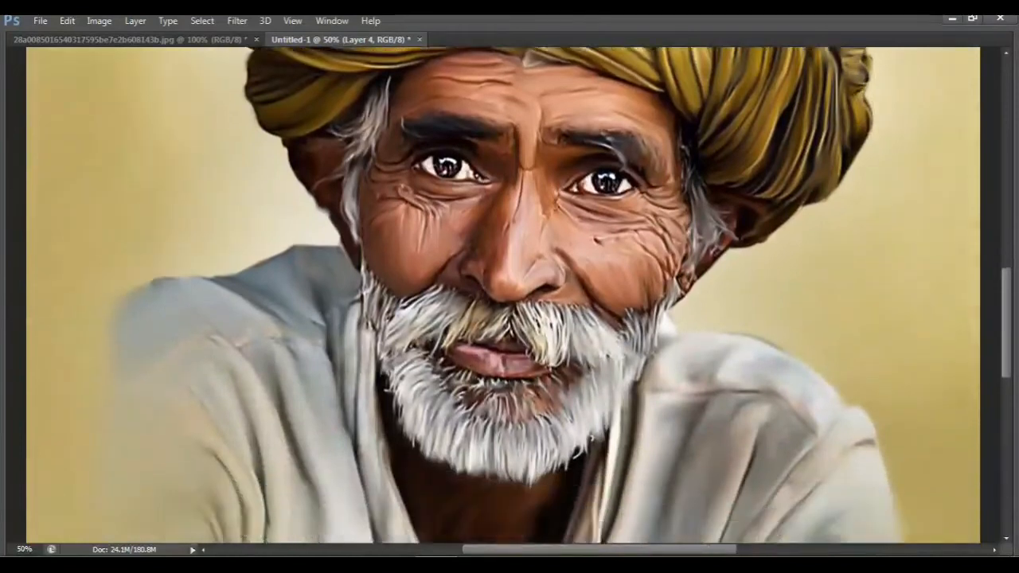
{"action": "scroll", "coordinate": [503, 295], "scroll_direction": "up", "scroll_amount": 2}
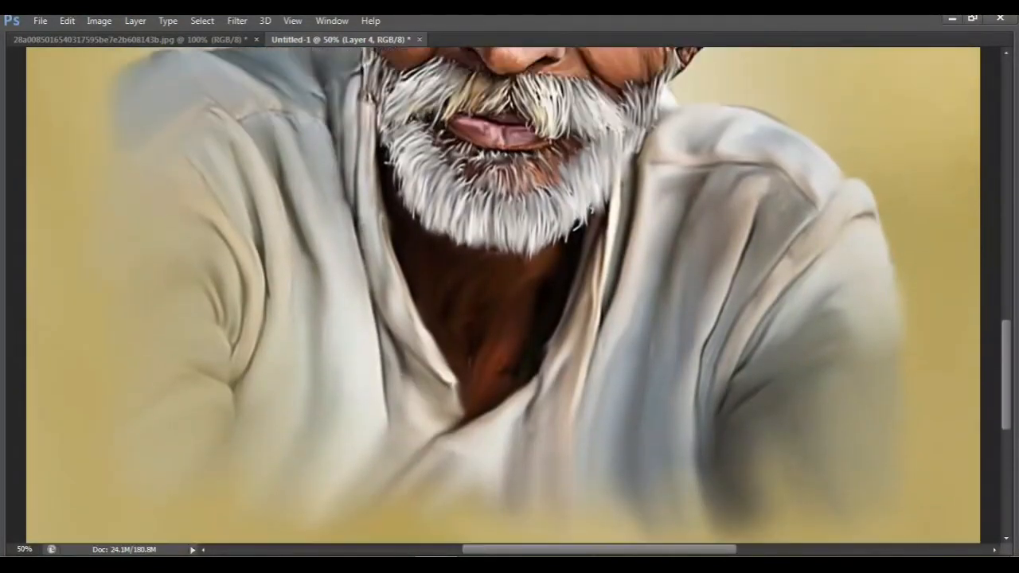
{"action": "key", "text": "ctrl+minus"}
{"action": "scroll", "coordinate": [503, 294], "scroll_direction": "up", "scroll_amount": 7}
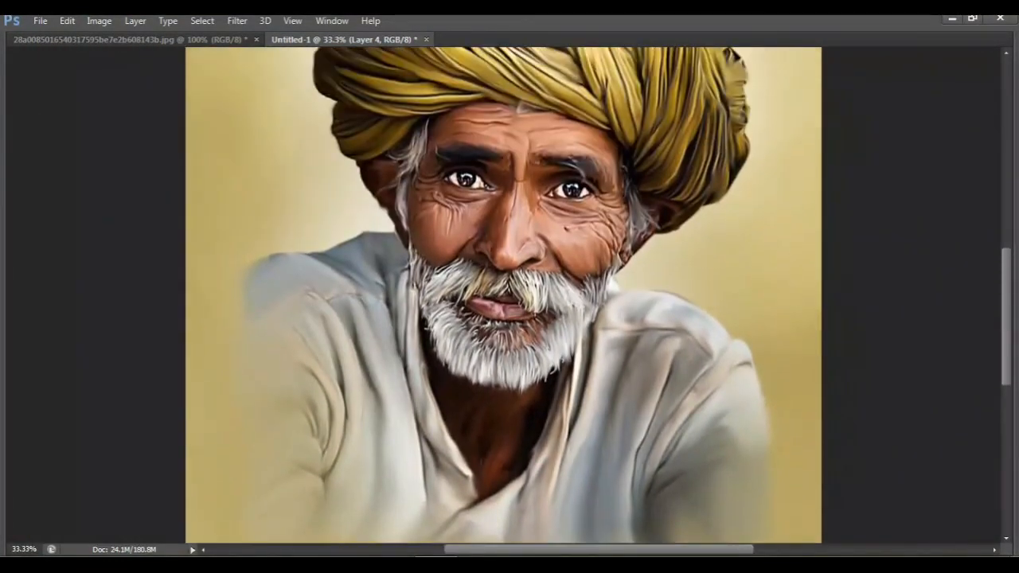
{"action": "key", "text": "ctrl+minus"}
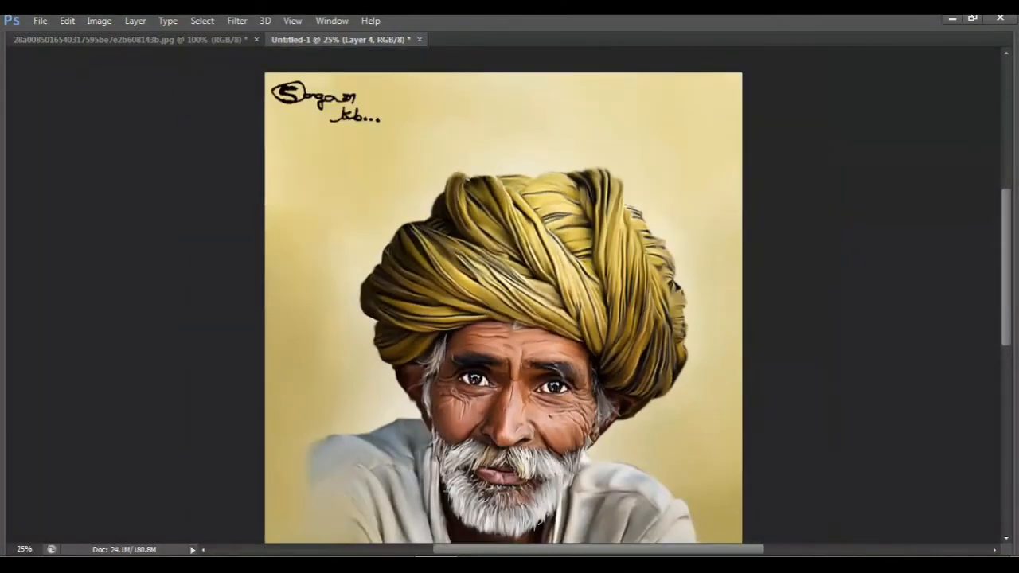